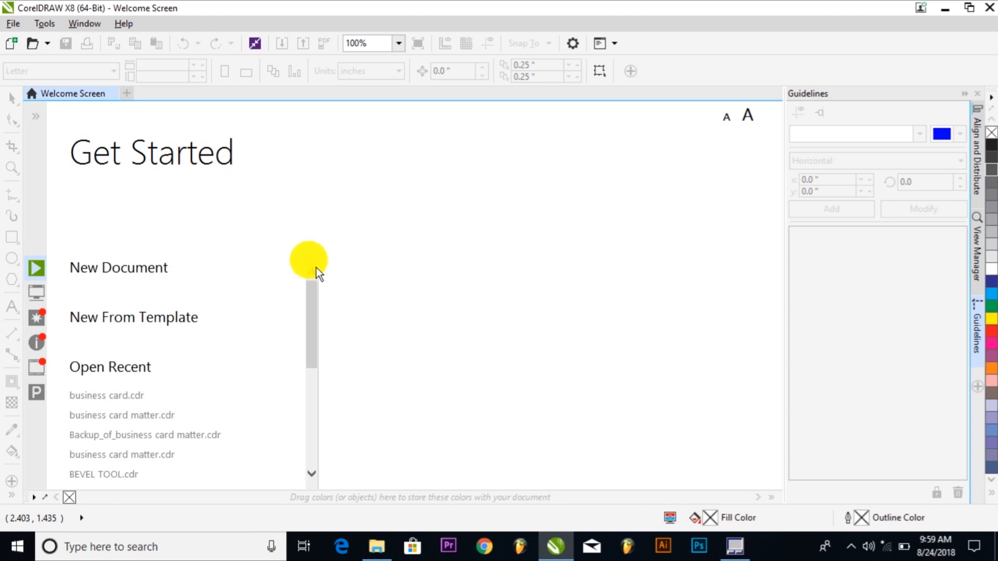
Create a one-page document named "Business Card Design_Blue" at Business Card size, 3.5 × 2.0 inches, in CMYK at 300 dpi.
left_click(145, 279)
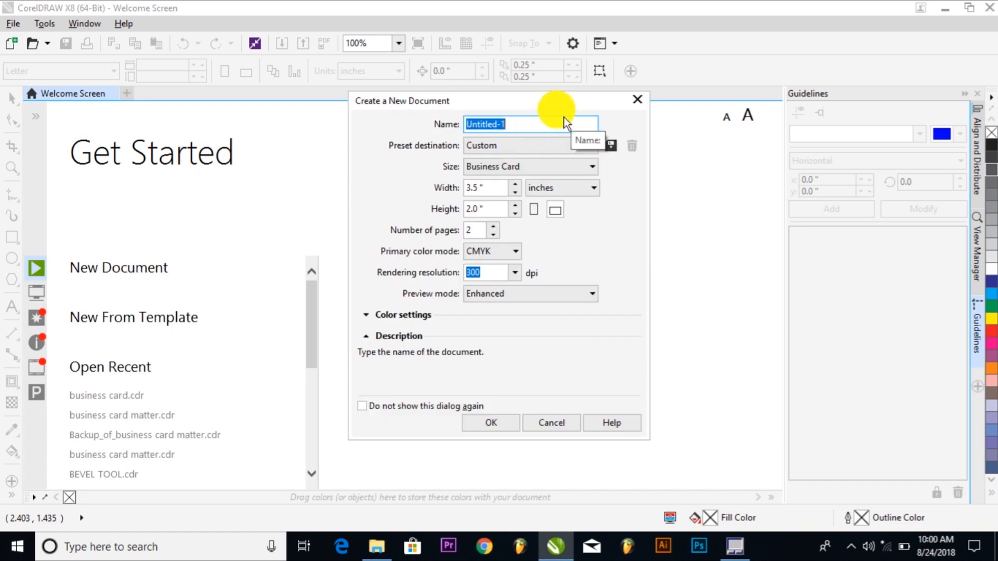
type("Business Card Design_Blue")
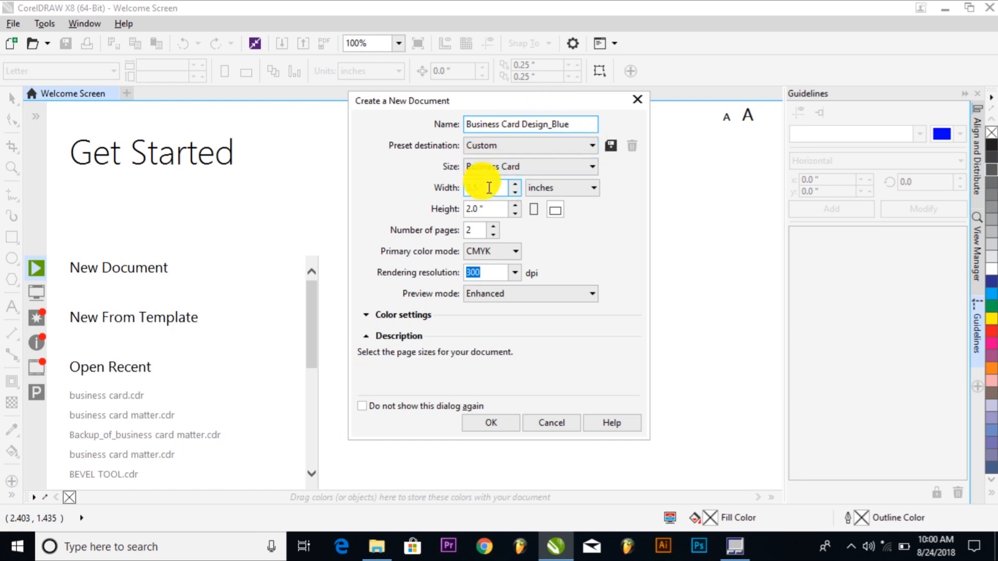
double_click(471, 229)
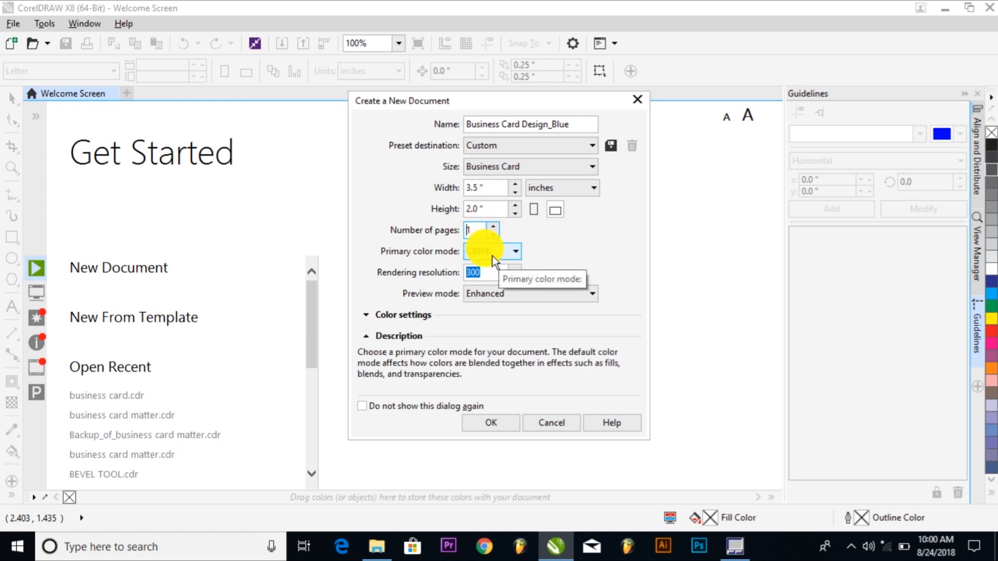
left_click(515, 422)
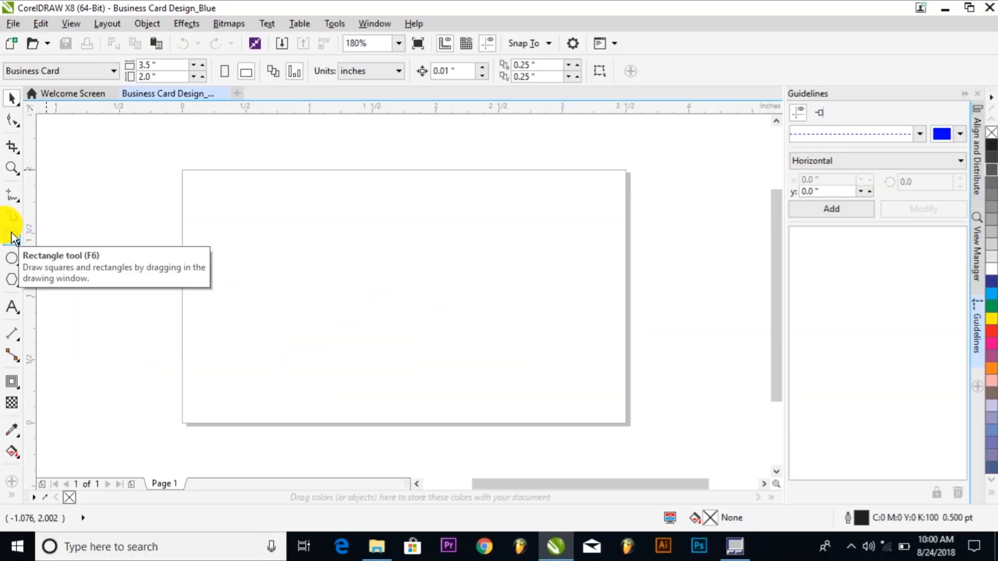
Add a page-sized rectangle and apply a one-step inside contour with a 3 mm offset.
double_click(11, 237)
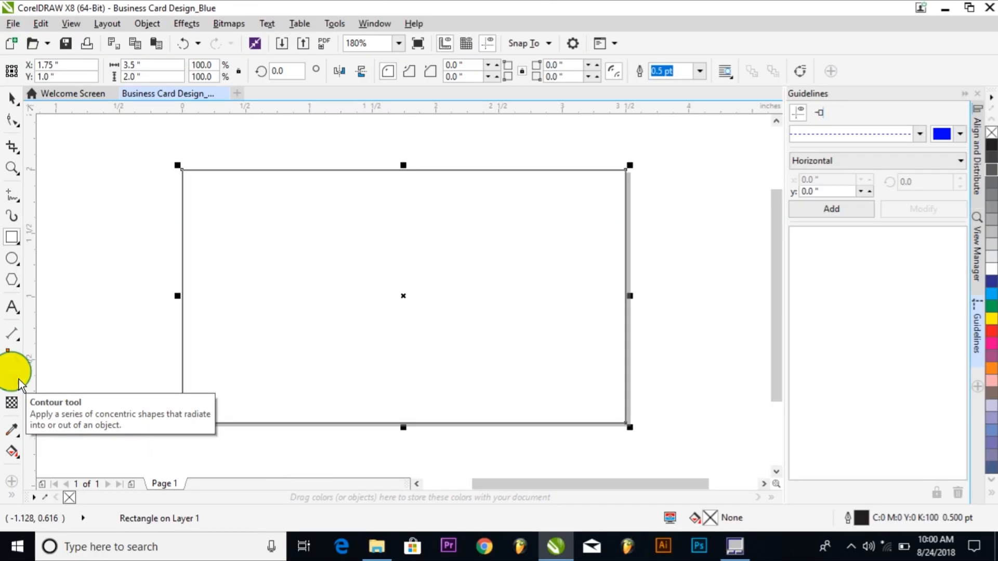
left_click(19, 380)
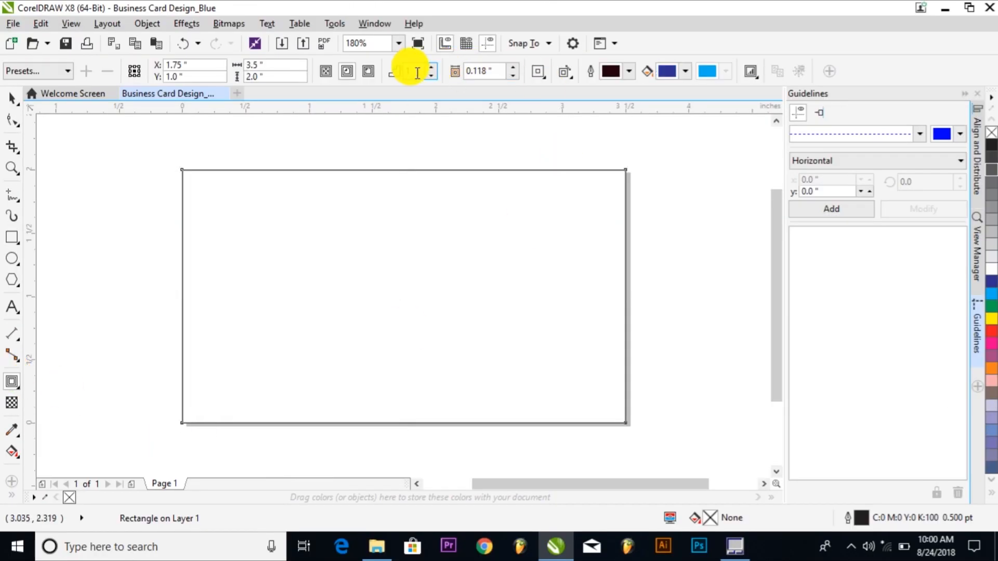
left_click(430, 75)
left_click(430, 75)
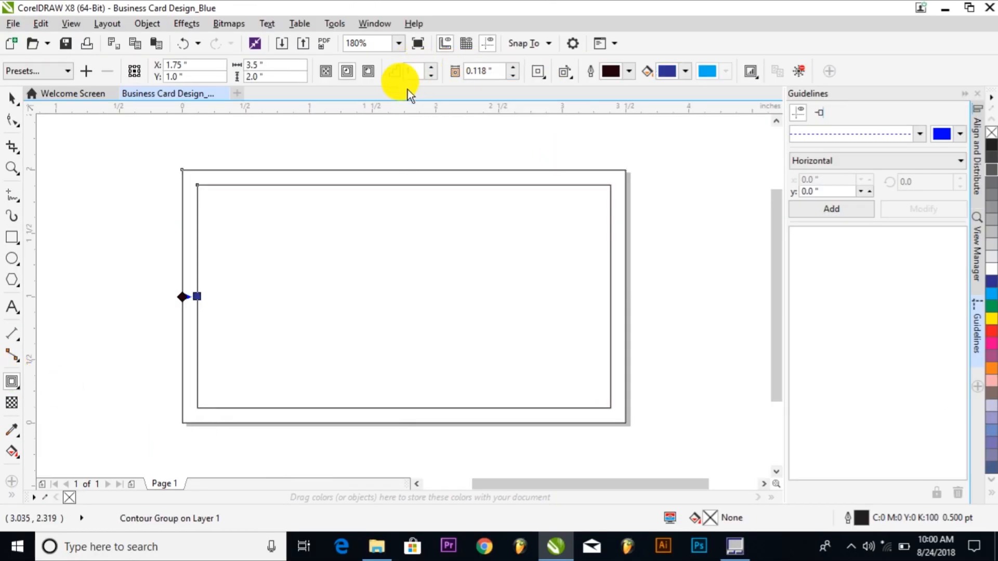
double_click(485, 71)
type("3mm")
key("Return")
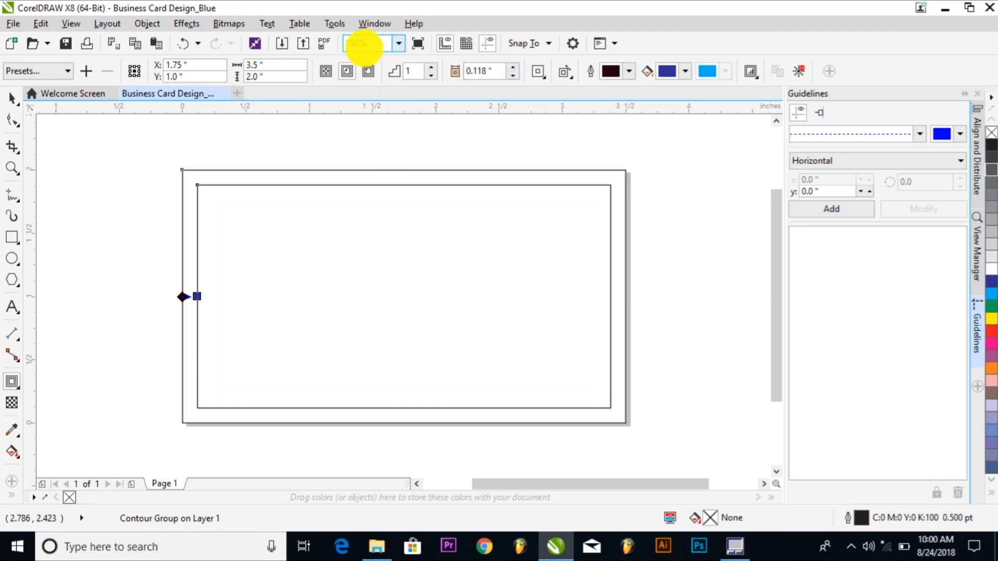
Place two horizontal and two vertical guidelines along the edges of the inner contour rectangle.
left_click(391, 167)
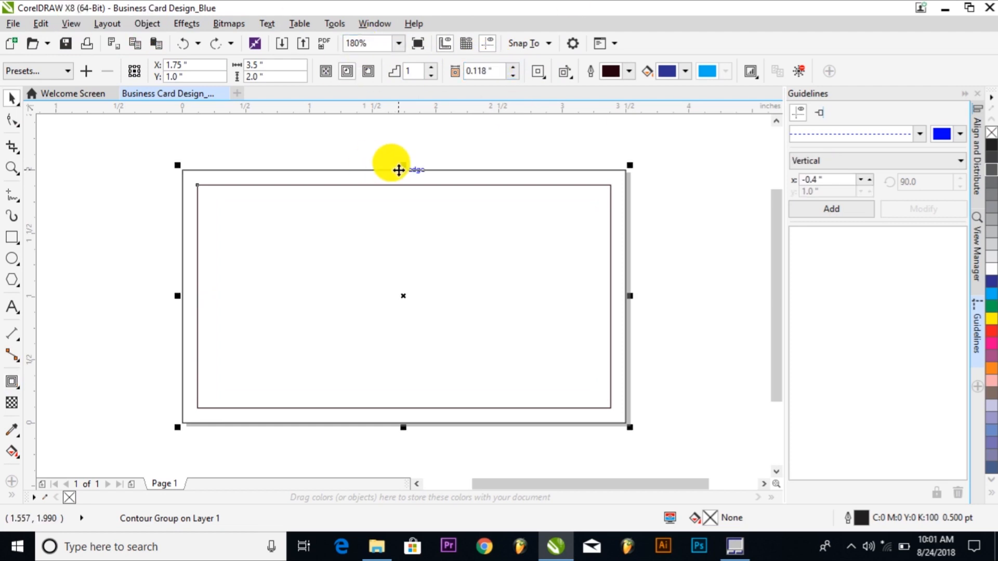
left_click(265, 156)
left_click_drag(273, 108, 277, 188)
left_click_drag(33, 253, 196, 245)
left_click_drag(30, 252, 611, 296)
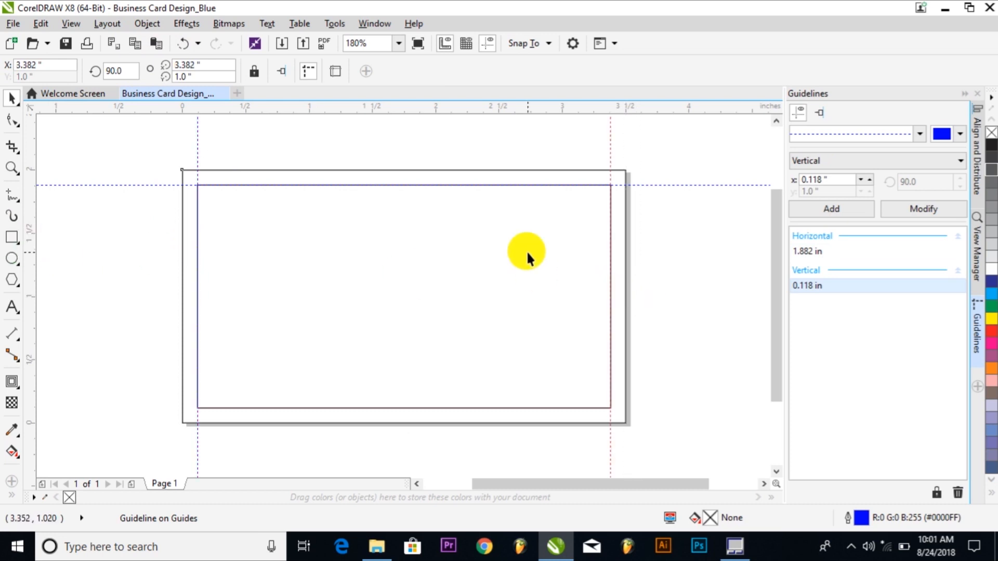
left_click_drag(533, 104, 480, 411)
left_click(659, 267)
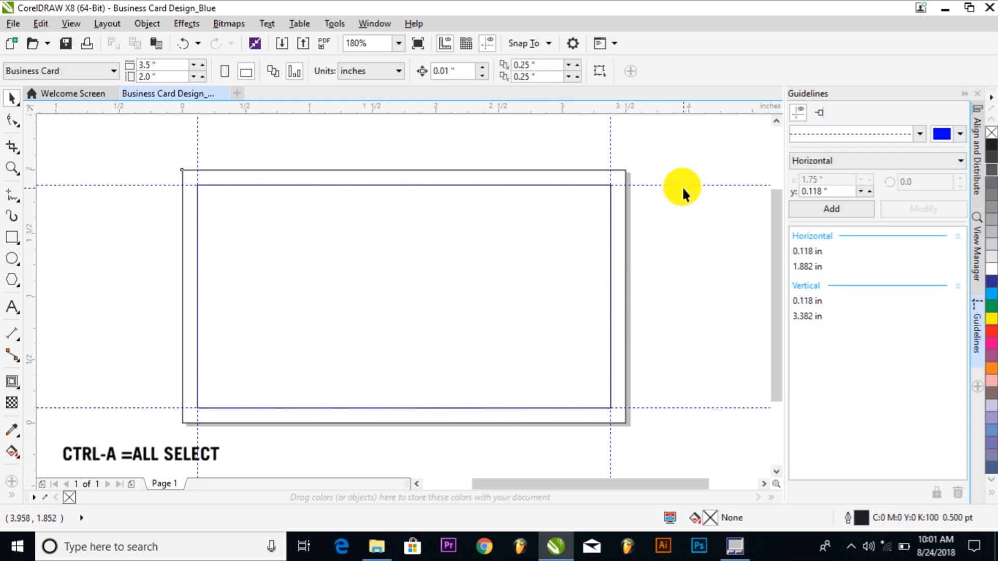
Select all four guidelines and lock them in place.
left_click(682, 186)
key("ctrl+a")
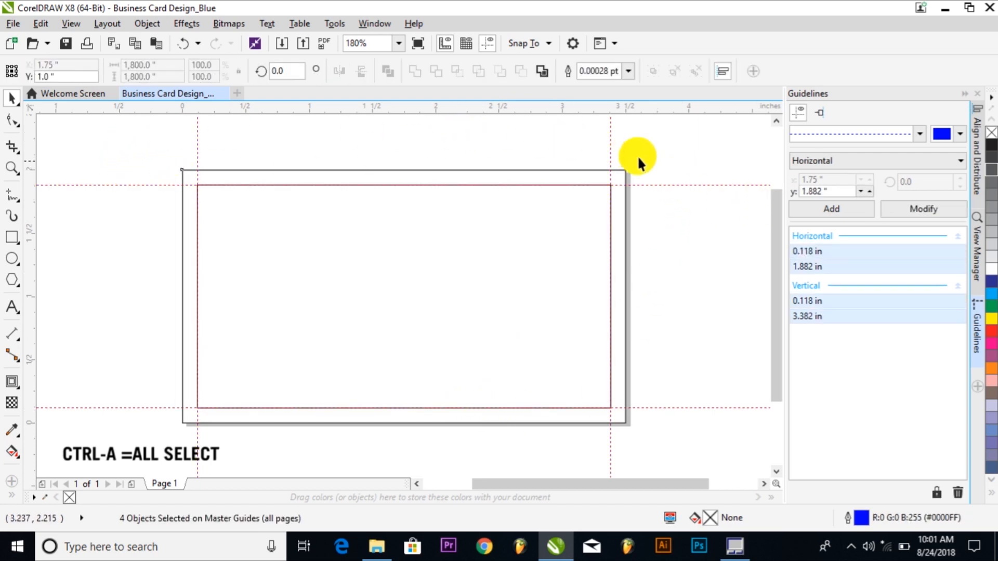
left_click(149, 24)
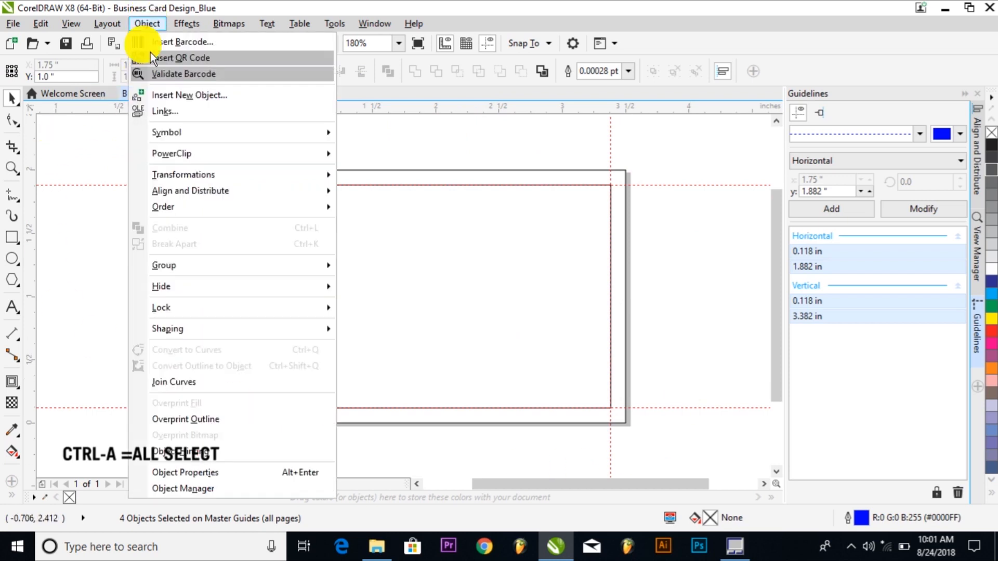
mouse_move(170, 308)
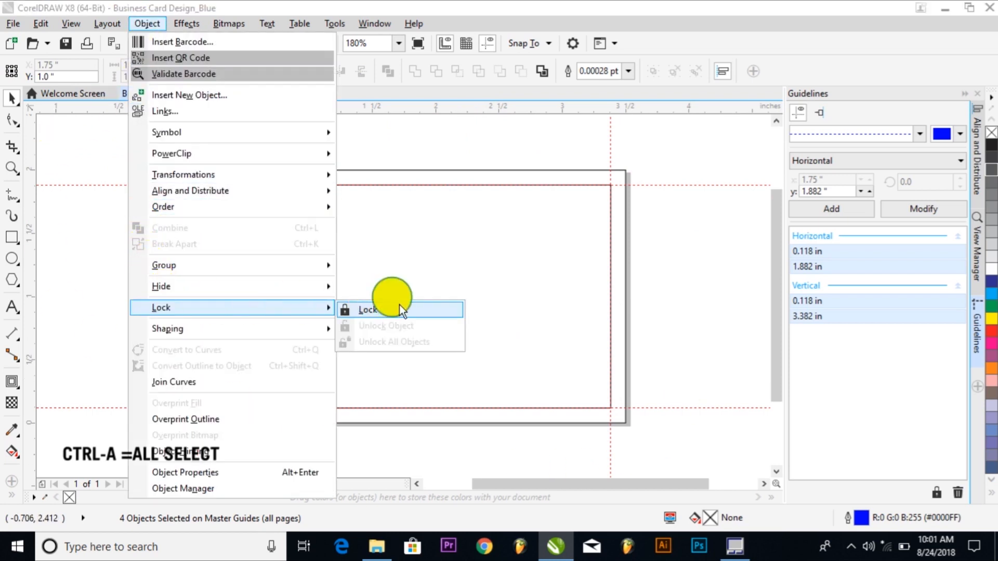
left_click(400, 309)
left_click(661, 318)
left_click(696, 186)
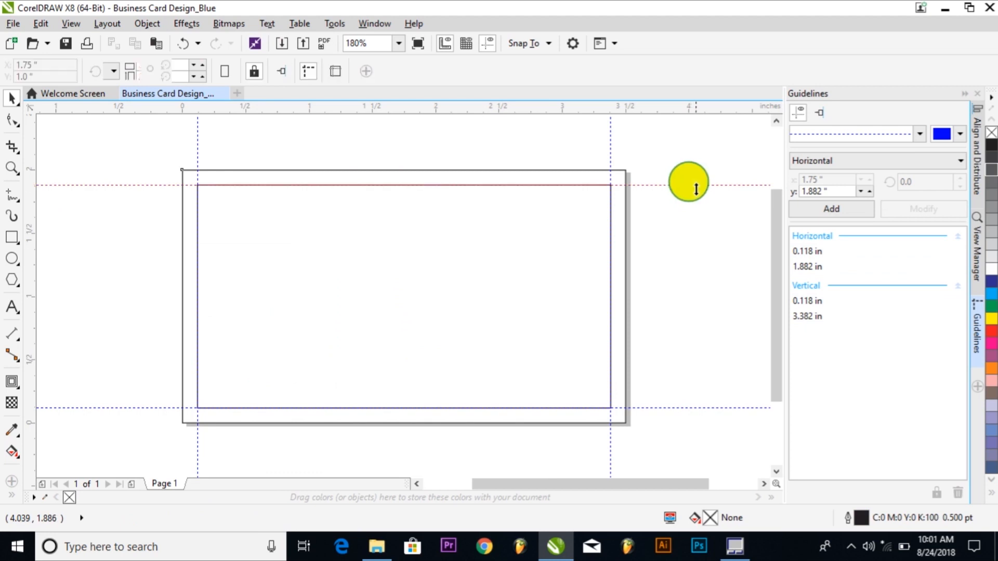
left_click(689, 246)
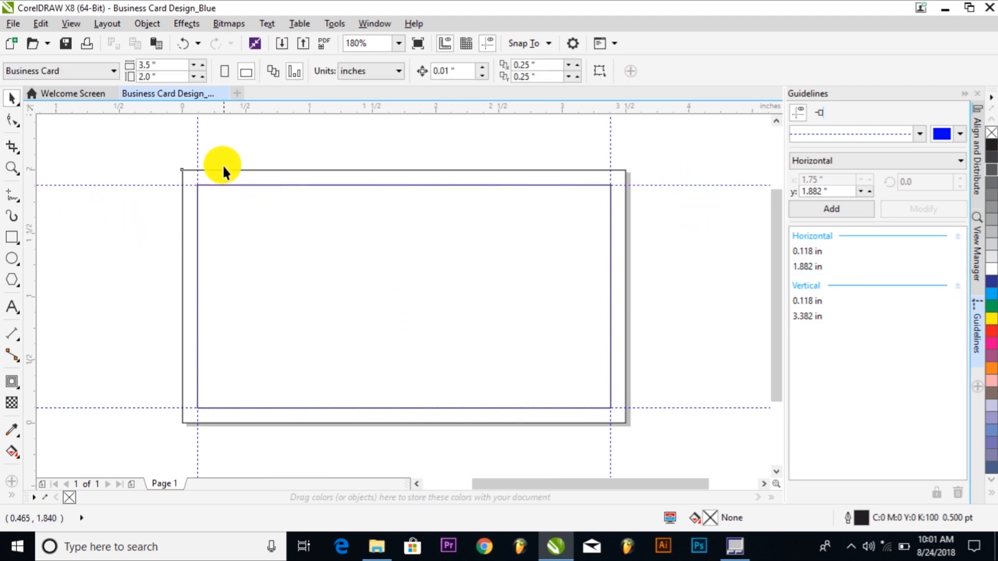
Break the contour group apart and delete the inner rectangle.
left_click(232, 185)
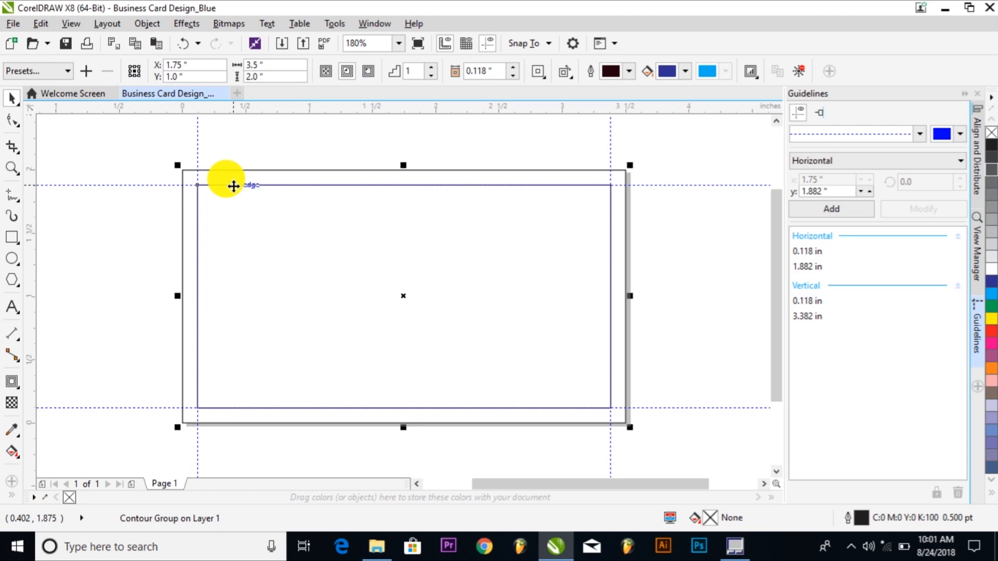
left_click(140, 23)
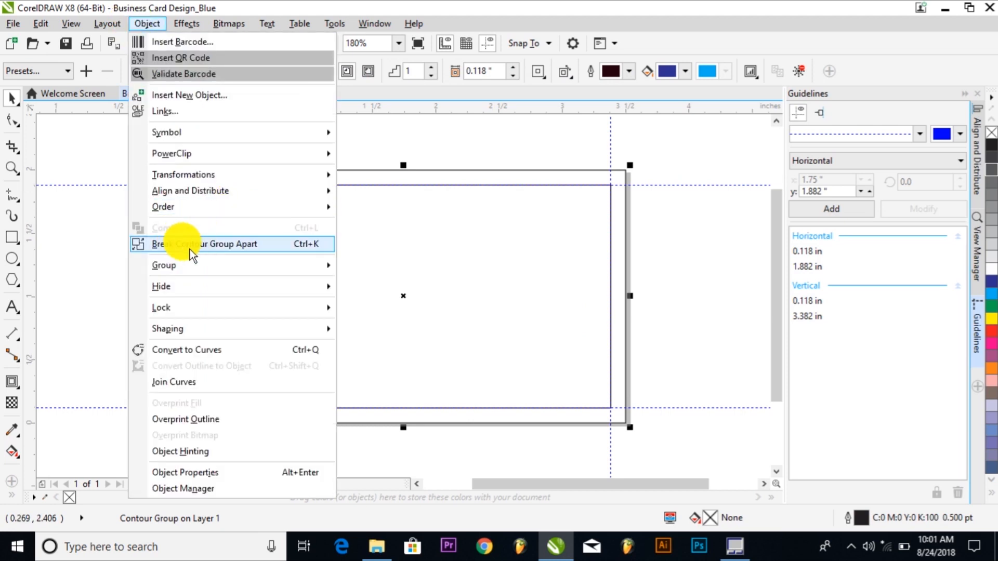
left_click(228, 248)
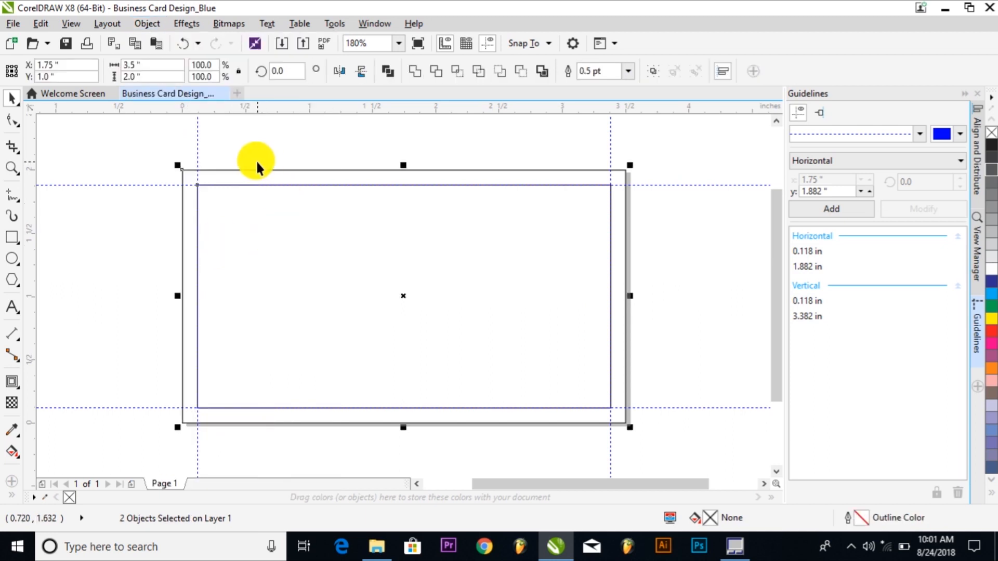
left_click(241, 150)
left_click(217, 186)
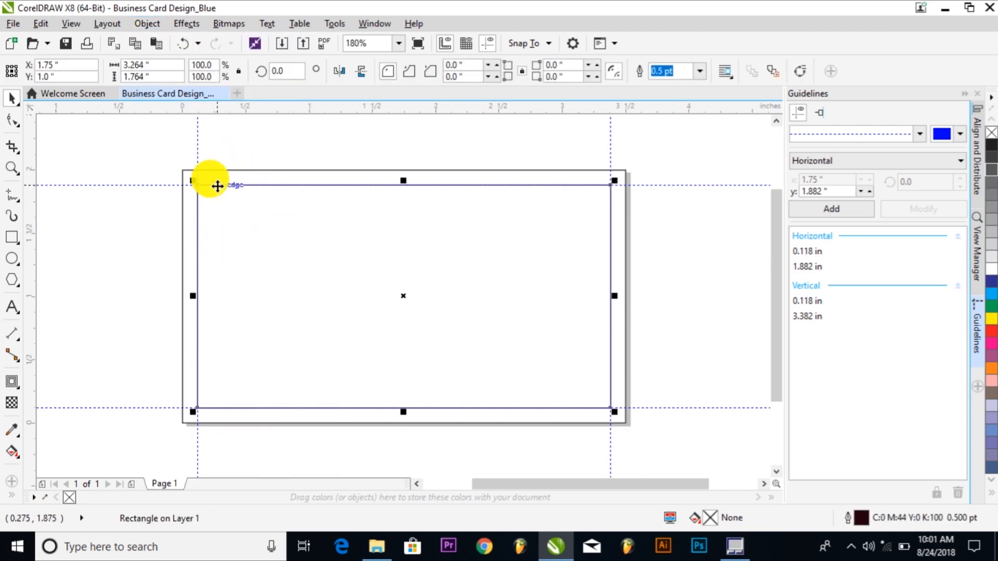
key("Delete")
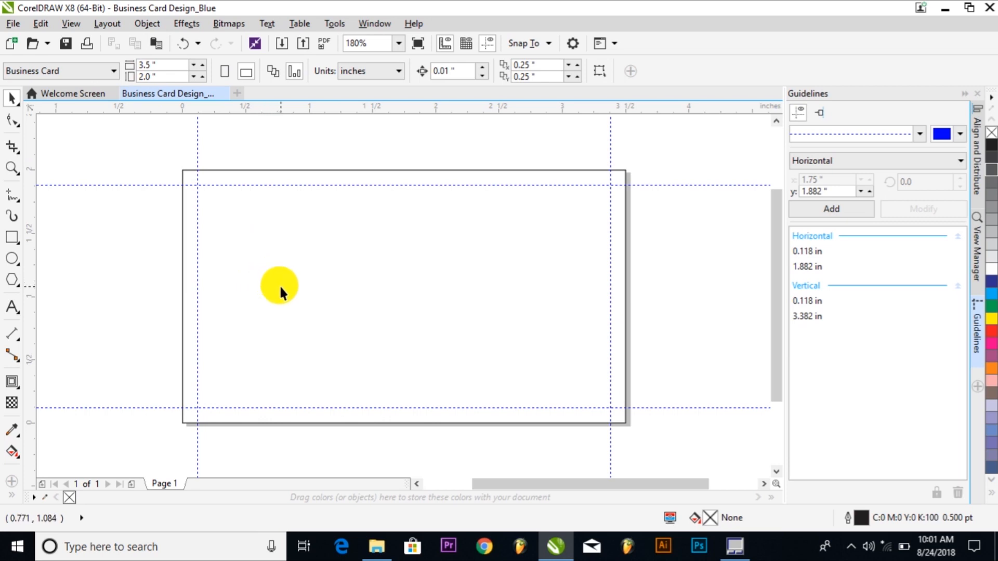
Open the "business card matter" file from the design folder and copy all its text, icons, logo and QR code.
left_click(370, 544)
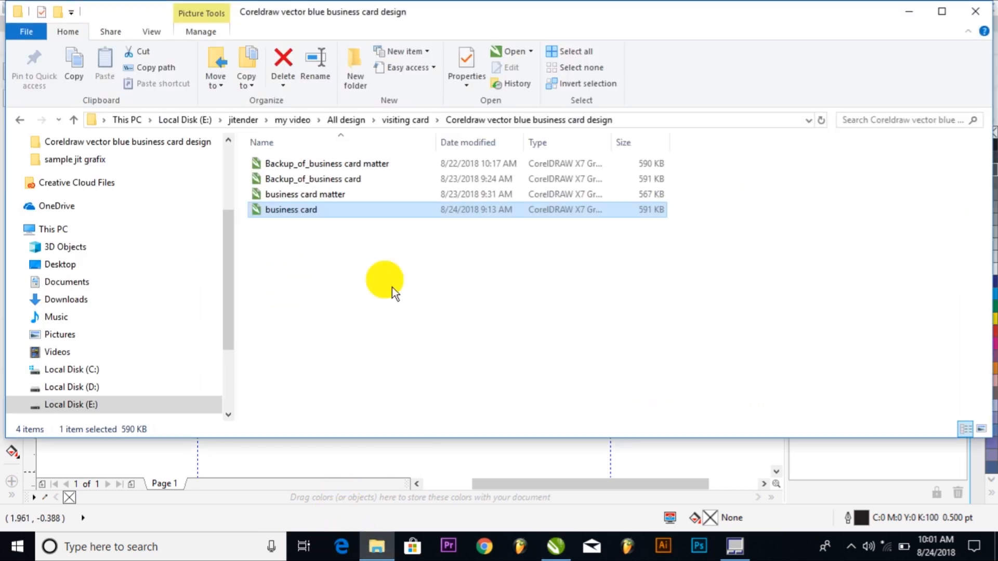
double_click(304, 193)
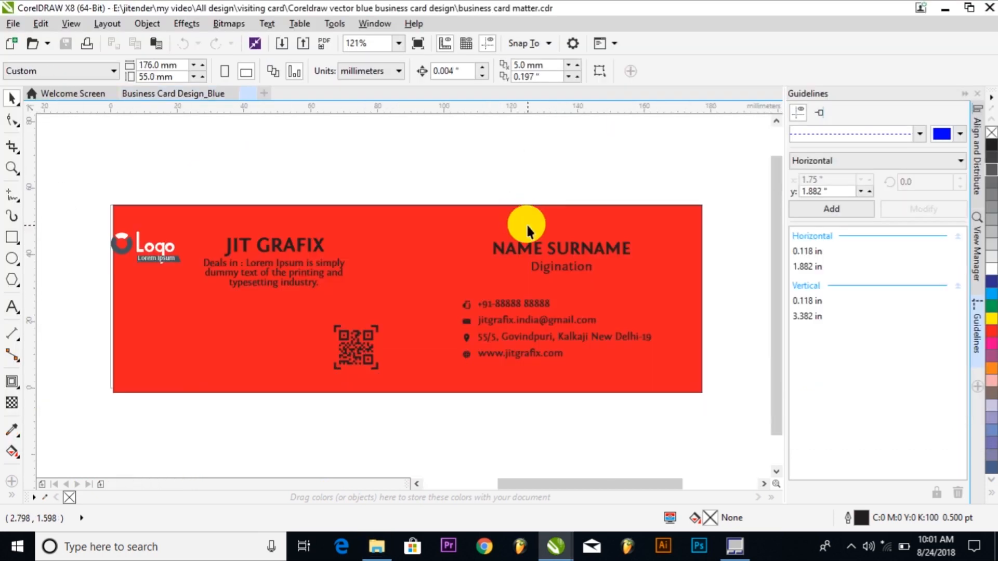
left_click_drag(564, 388, 682, 430)
left_click(40, 24)
left_click(74, 140)
Paste the copied card content into the Business Card Design_Blue document and place it below the page.
left_click(146, 96)
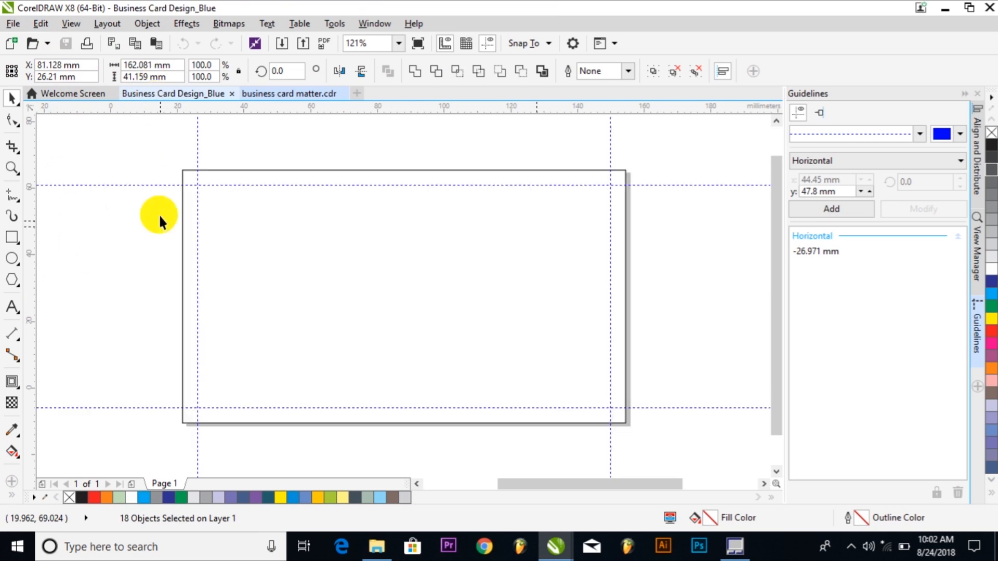
left_click(40, 24)
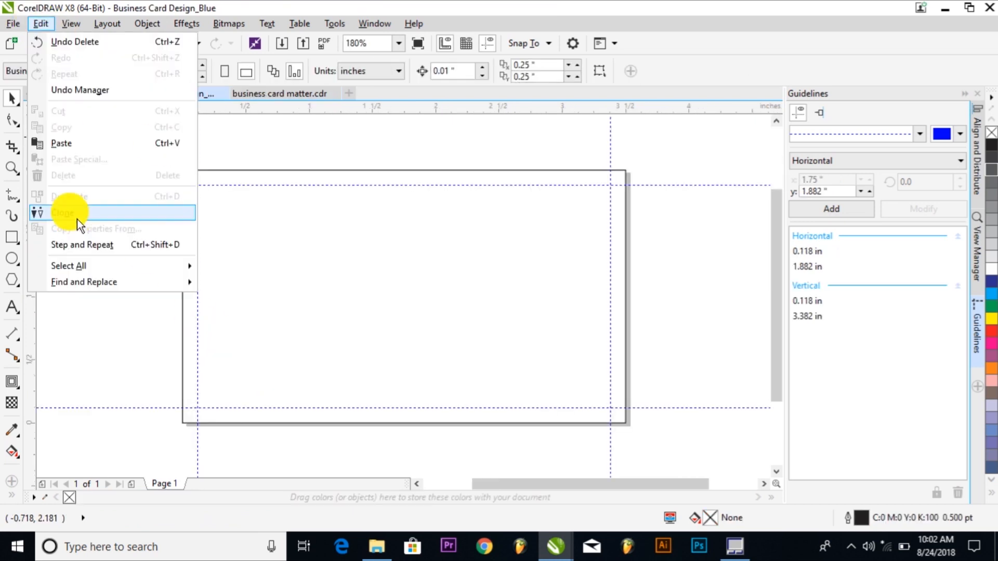
left_click(67, 143)
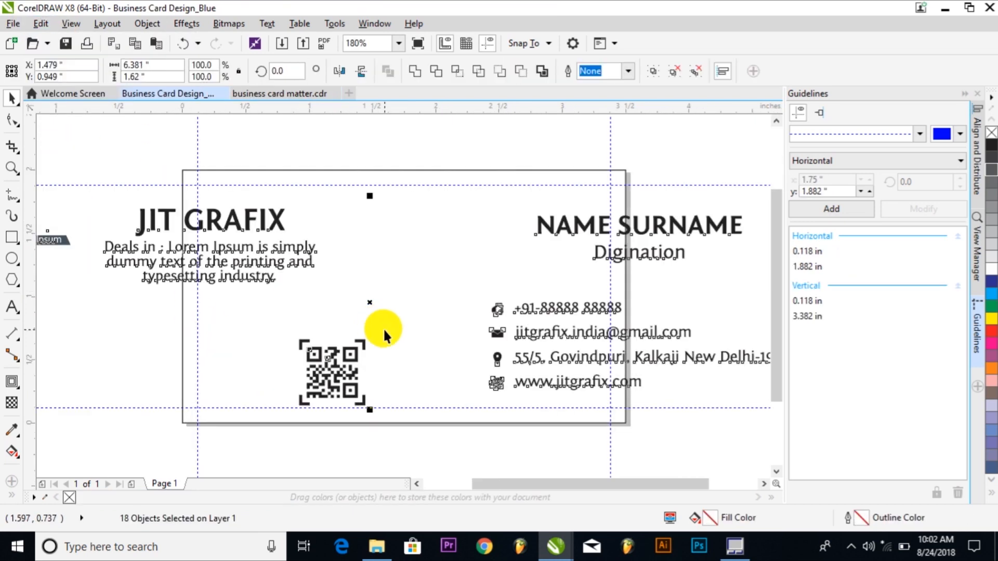
scroll(383, 327, "down", 4)
scroll(383, 326, "down", 2)
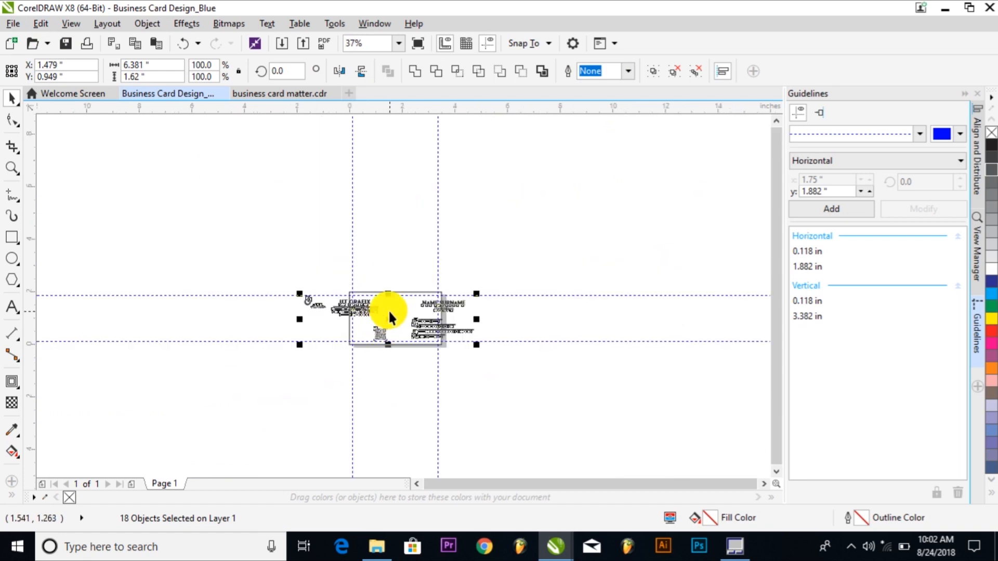
left_click_drag(390, 313, 397, 383)
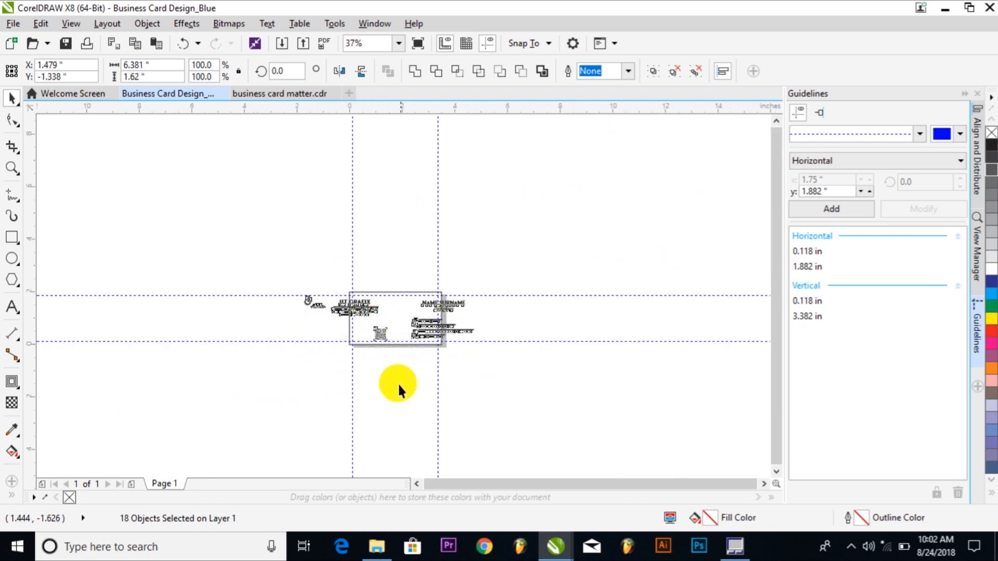
left_click(535, 329)
scroll(535, 329, "up", 3)
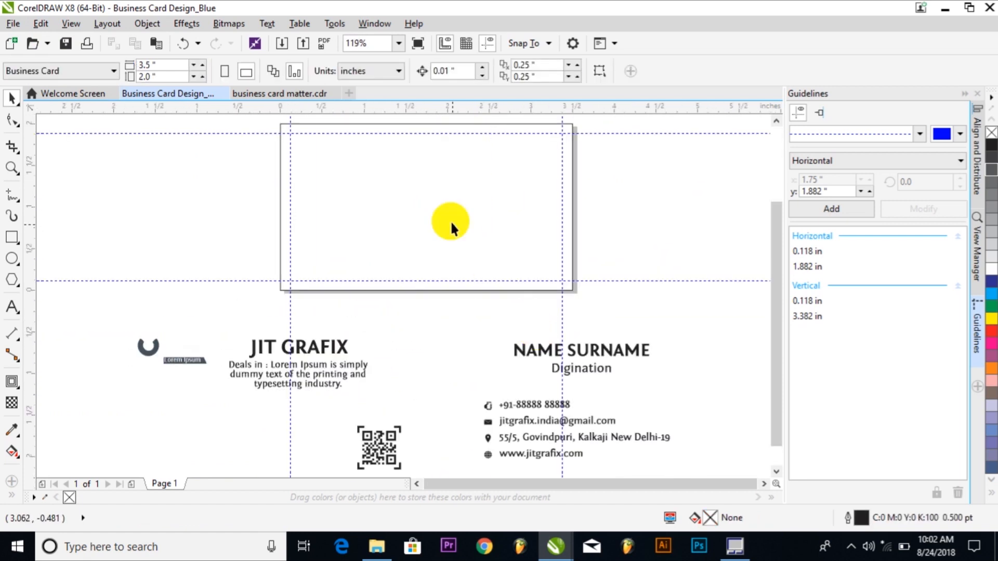
Convert the page-sized rectangle to curves and narrow it by moving its left edge inward about 0.9 inches.
left_click(279, 159)
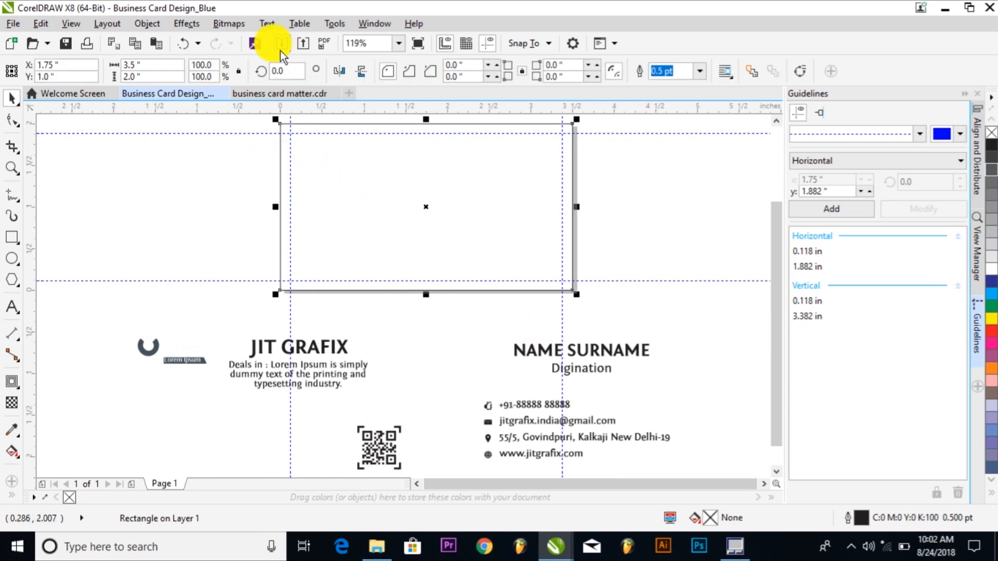
left_click(147, 23)
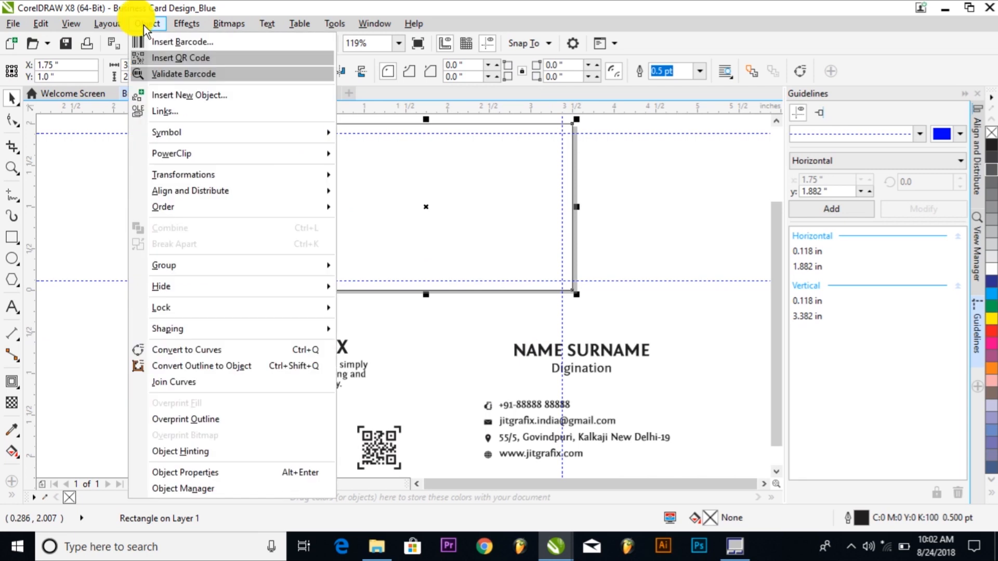
left_click(194, 350)
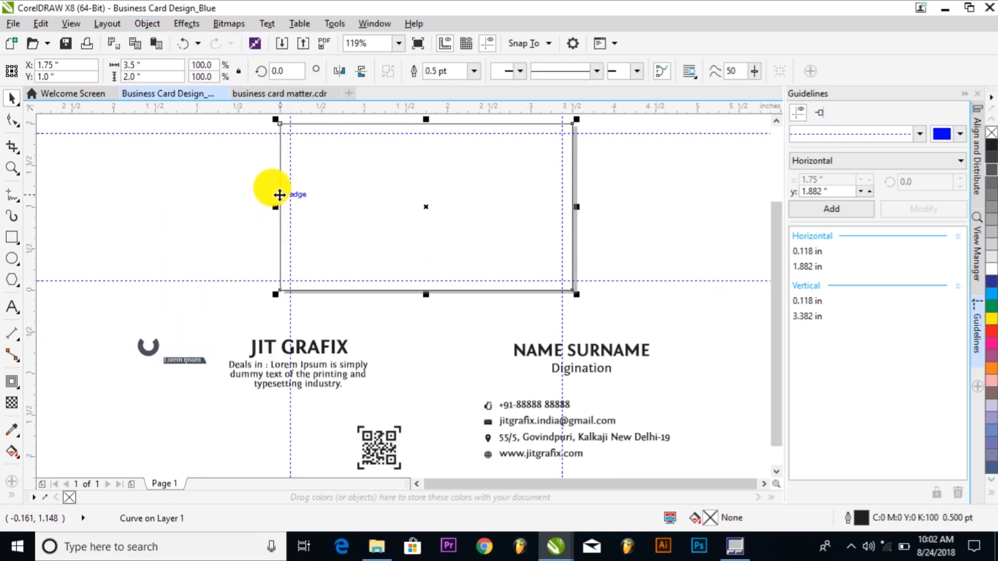
left_click_drag(274, 206, 351, 227)
Delete the upper-left node of the narrowed rectangle with the Shape tool to turn it into a right triangle.
left_click(20, 120)
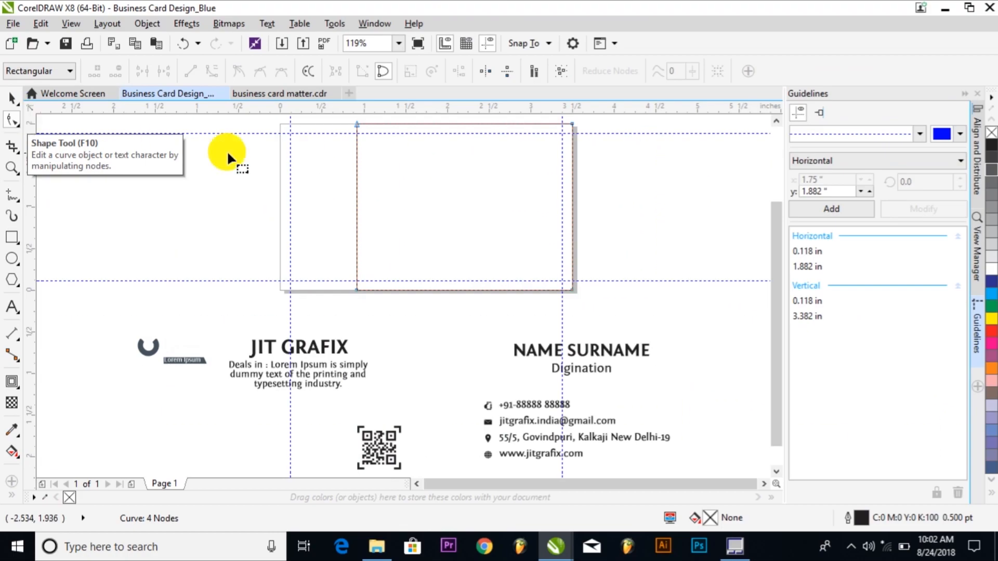
left_click_drag(315, 114, 383, 141)
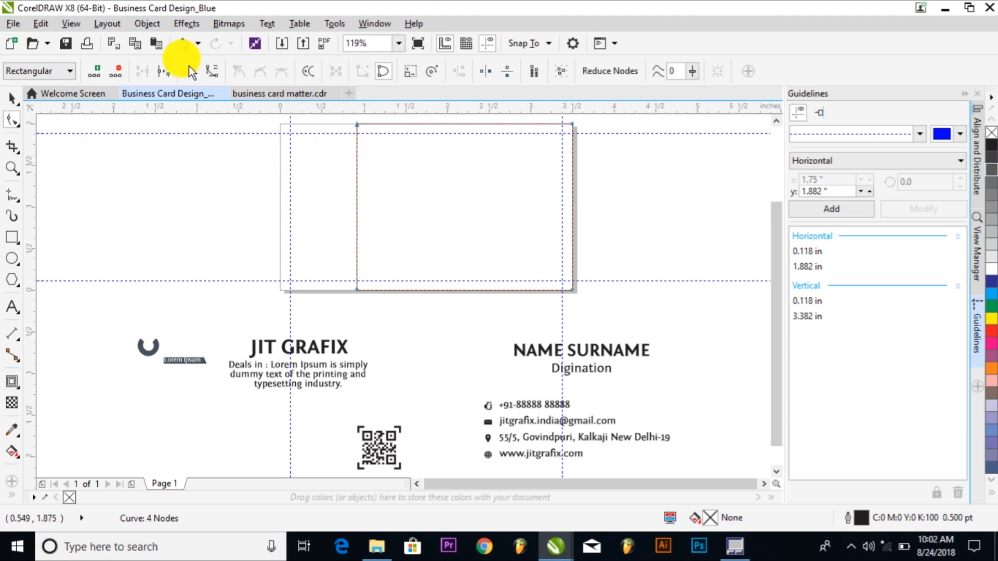
left_click(117, 75)
Convert the triangle's slanted edge to a curve and bend it inward toward the lower-right corner.
left_click_drag(543, 115, 592, 159)
left_click_drag(348, 283, 375, 320)
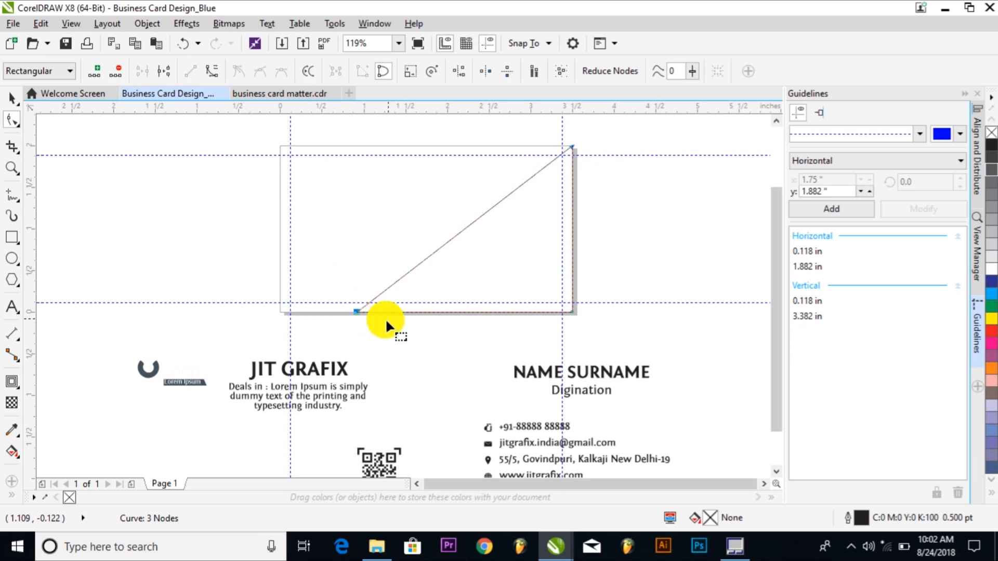
left_click(208, 71)
left_click_drag(460, 227, 483, 249)
left_click_drag(537, 134, 609, 168)
left_click_drag(526, 226, 523, 226)
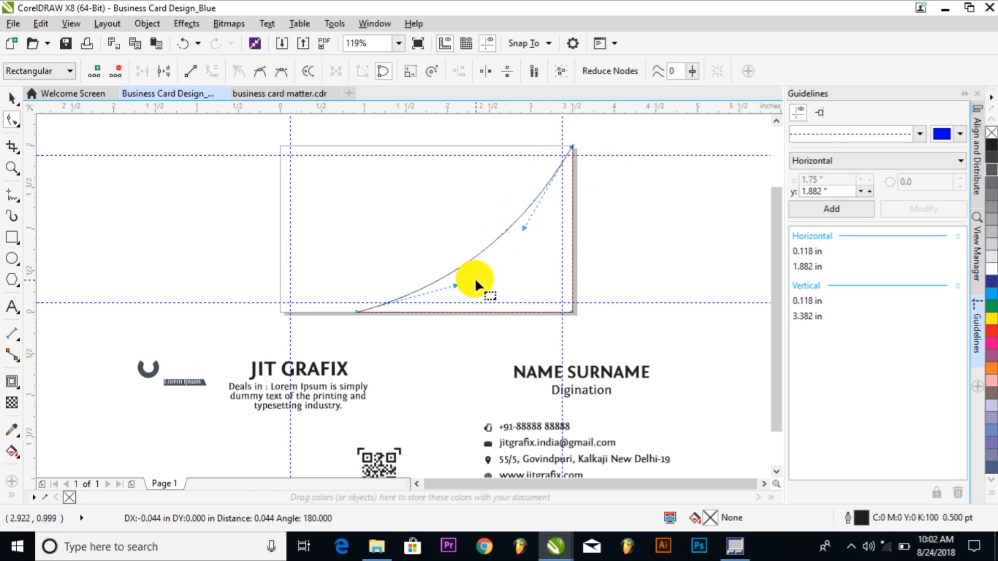
left_click_drag(455, 286, 472, 292)
key("space")
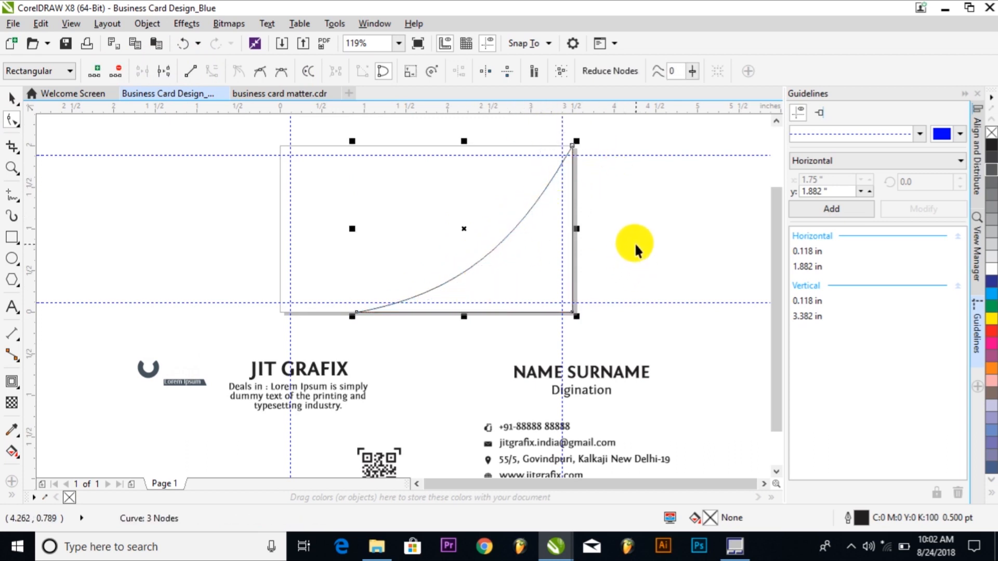
left_click(623, 219)
Copy the curved triangle and paste the duplicate directly over the original.
left_click(503, 241)
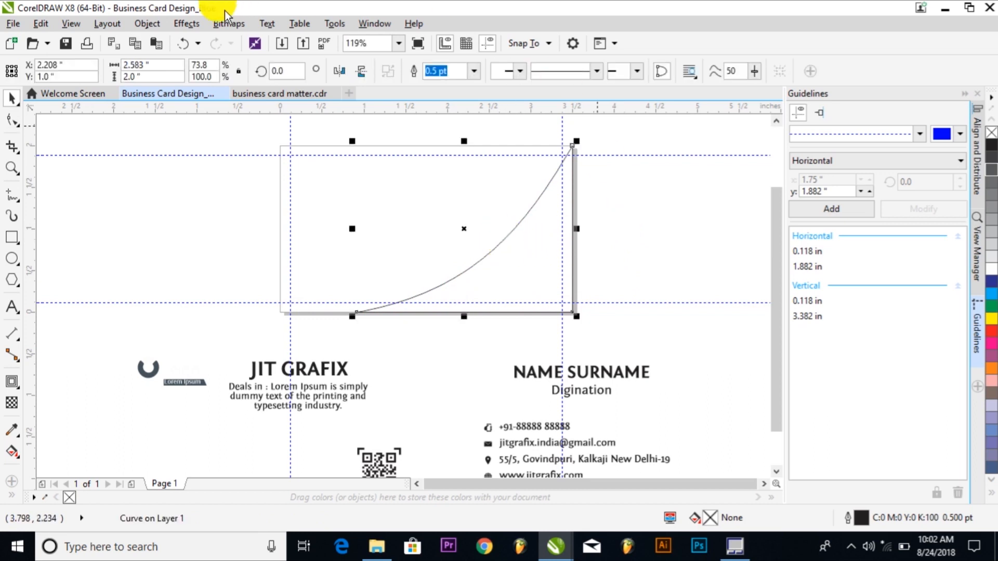
left_click(40, 23)
left_click(52, 126)
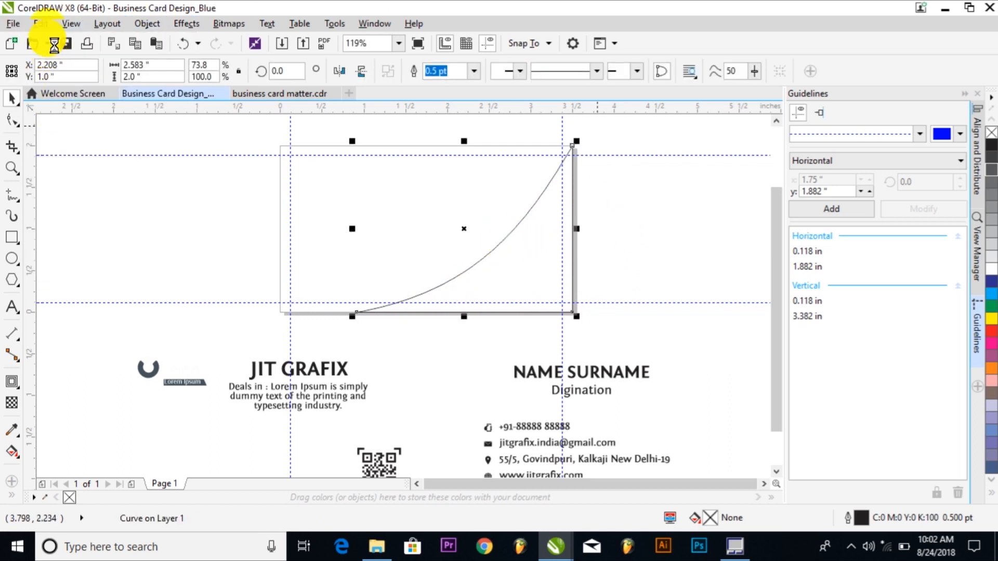
left_click(41, 23)
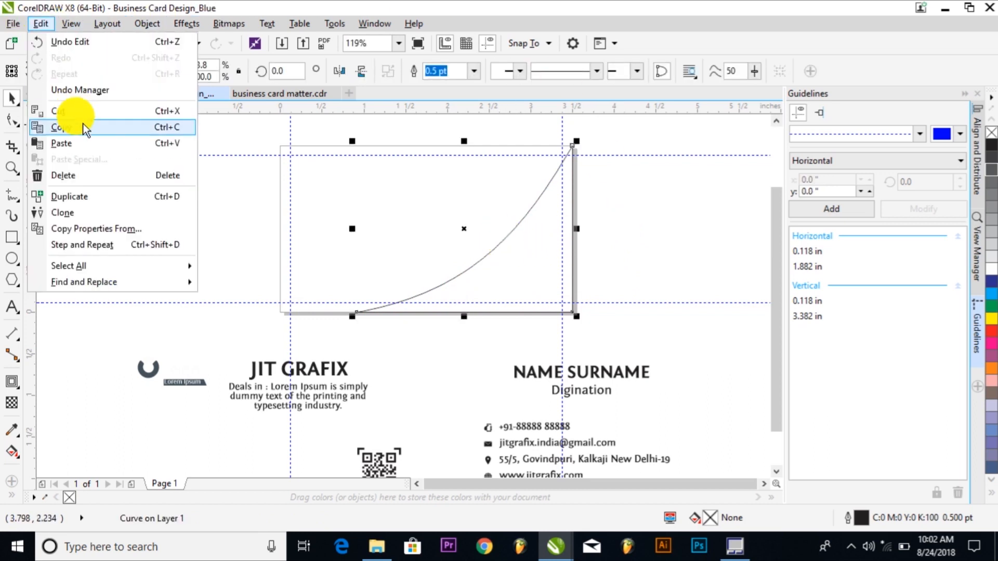
left_click(72, 152)
Bend the duplicate's curved edge slightly further inward, leaving a thin crescent between the two shapes.
left_click(12, 120)
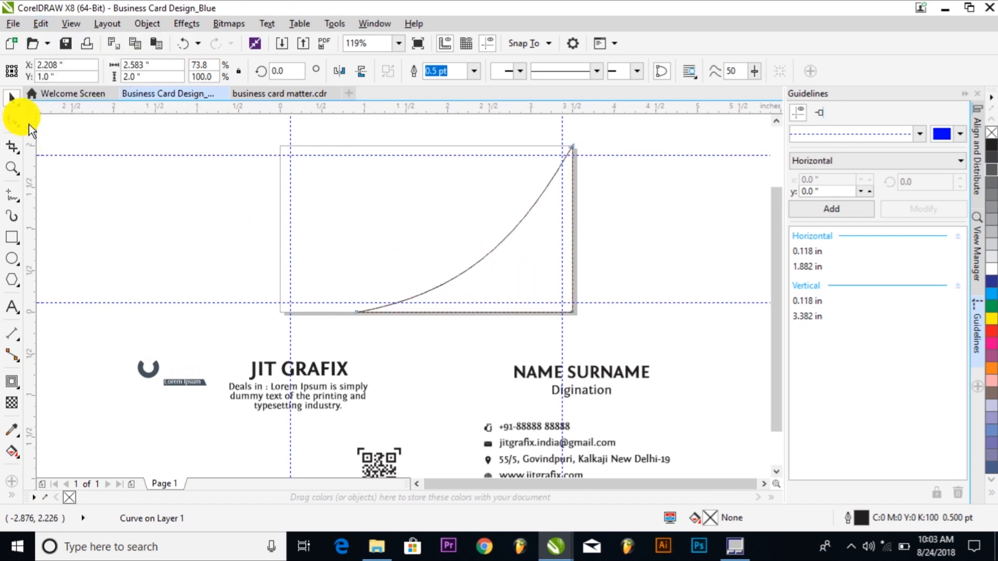
left_click_drag(501, 245, 511, 243)
key("space")
left_click(635, 217)
Apply a linear fountain fill to the inner curved shape.
key("F2")
left_click_drag(224, 148, 595, 314)
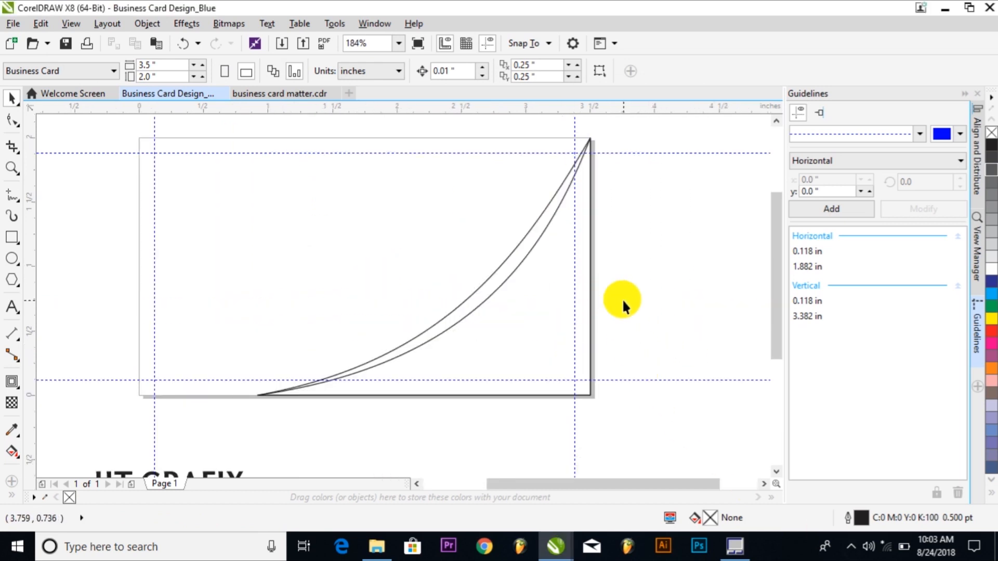
left_click(476, 306)
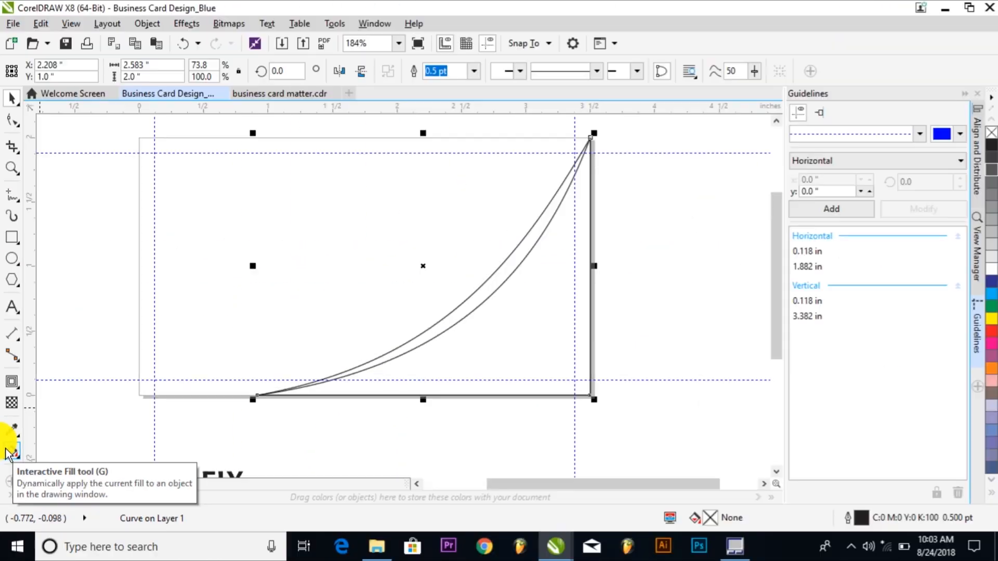
left_click(10, 453)
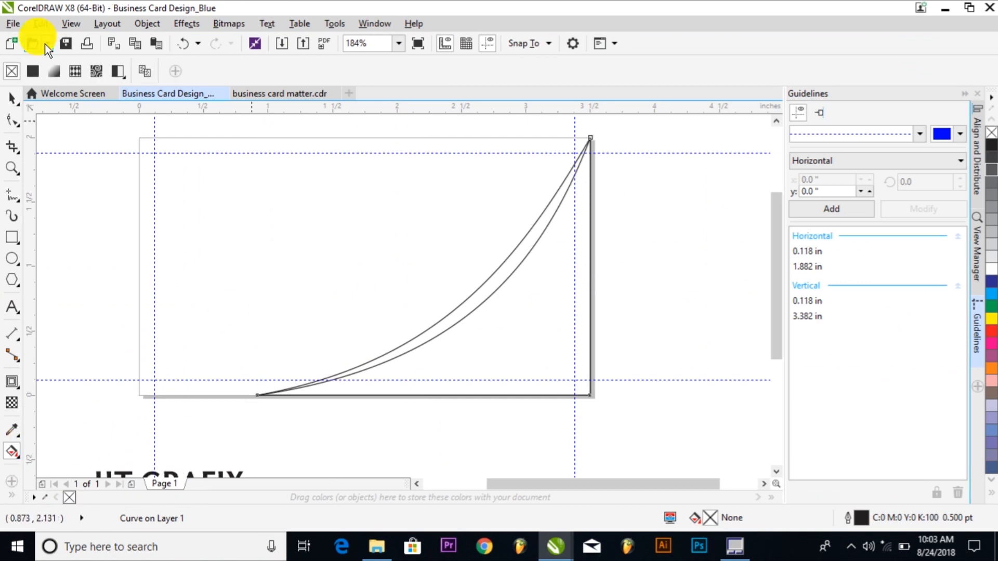
left_click(52, 72)
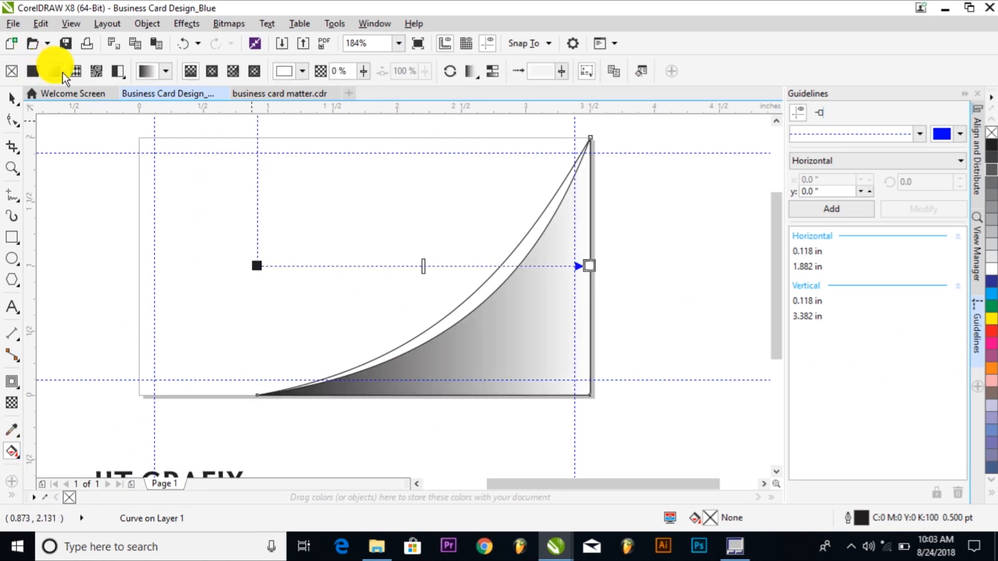
Edit the inner shape's fountain fill and set its start colour to C 86, M 47, Y 13, K 0.
double_click(723, 524)
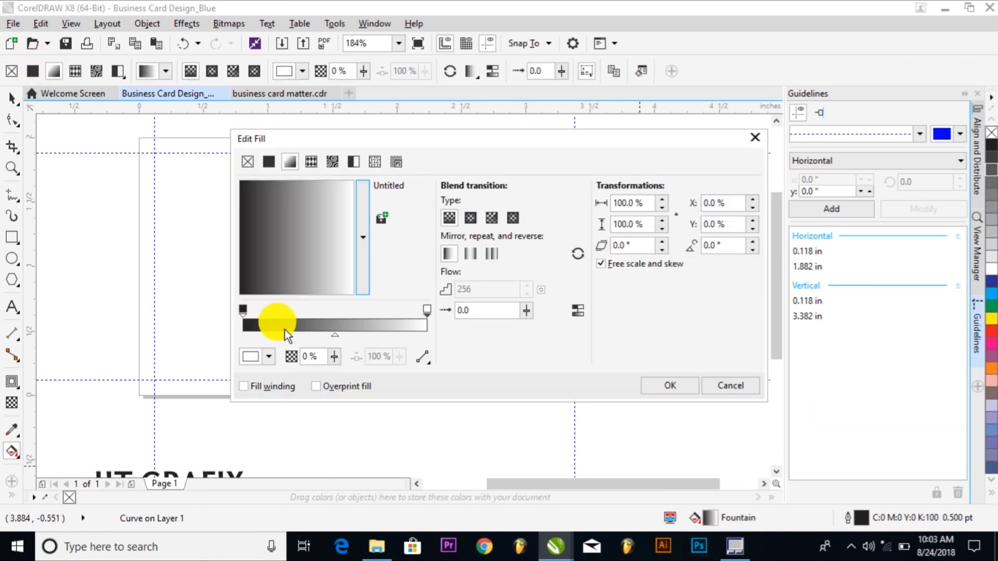
left_click(247, 308)
left_click(257, 357)
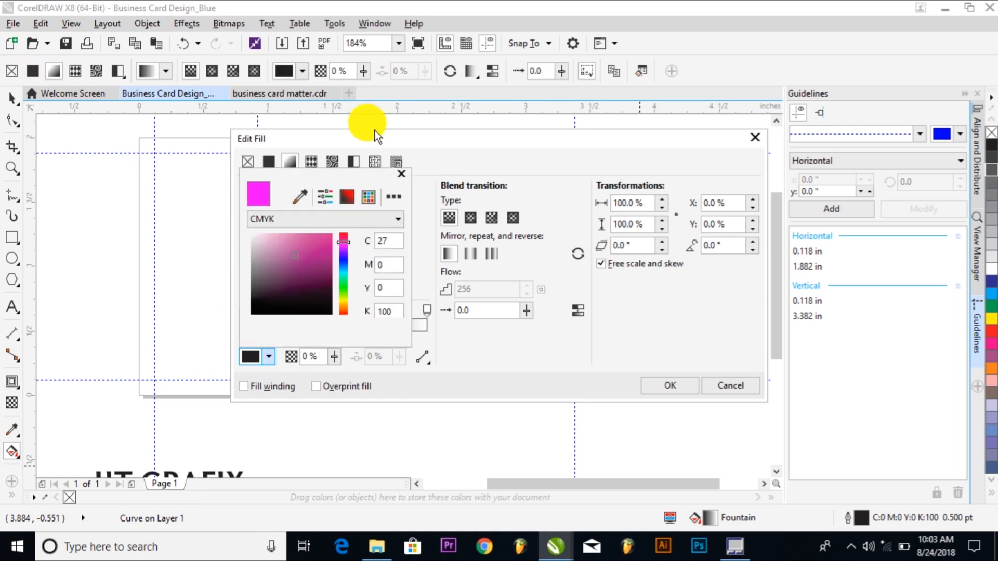
left_click(387, 244)
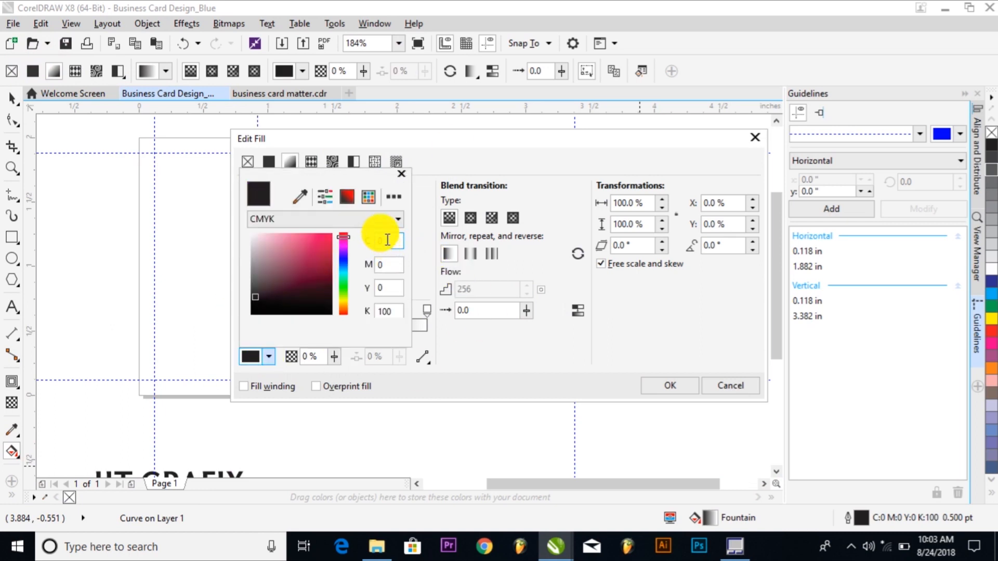
type("4")
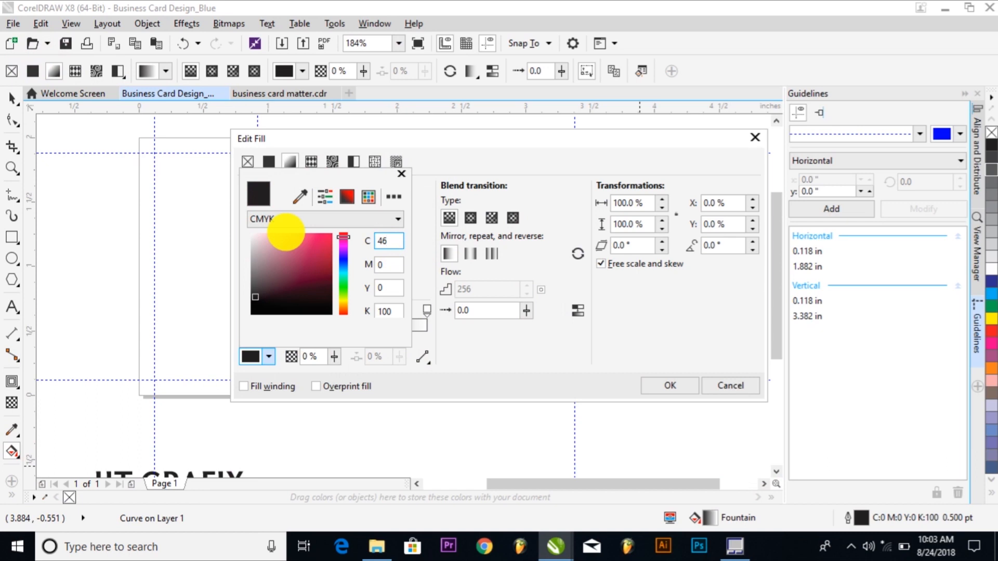
type("6")
key("Tab")
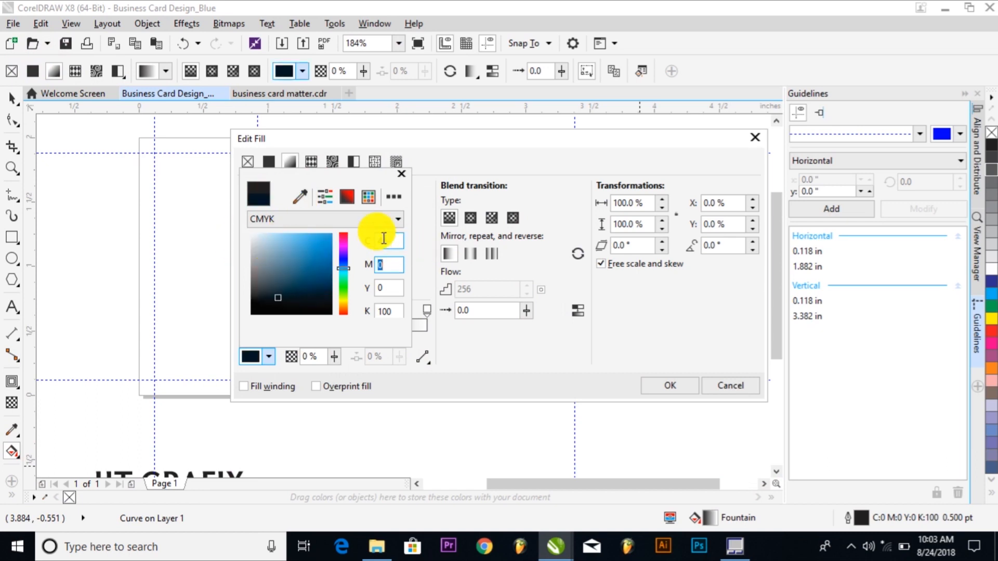
key("Tab")
type("47")
key("Tab")
type("3")
key("Tab")
key("Tab")
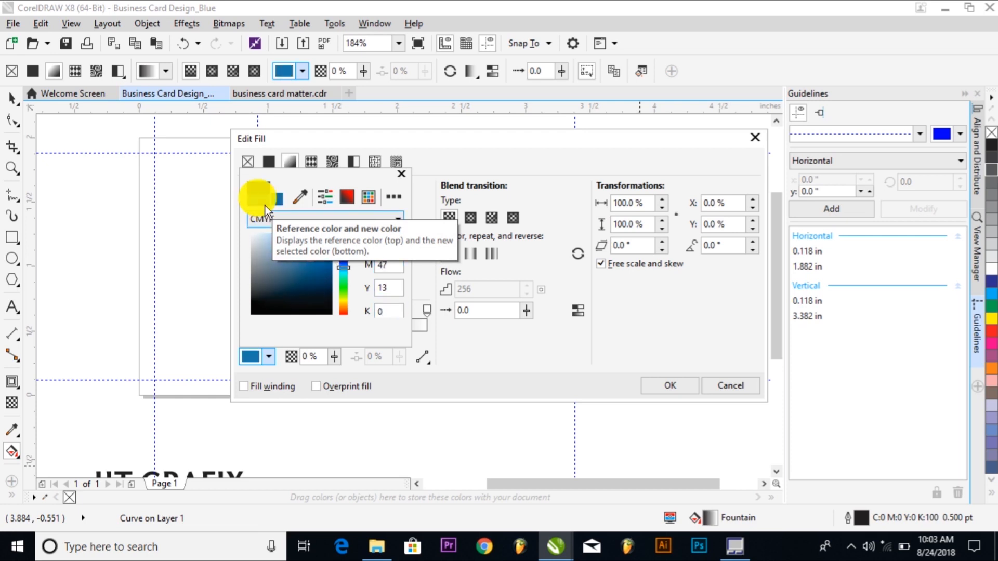
left_click(689, 389)
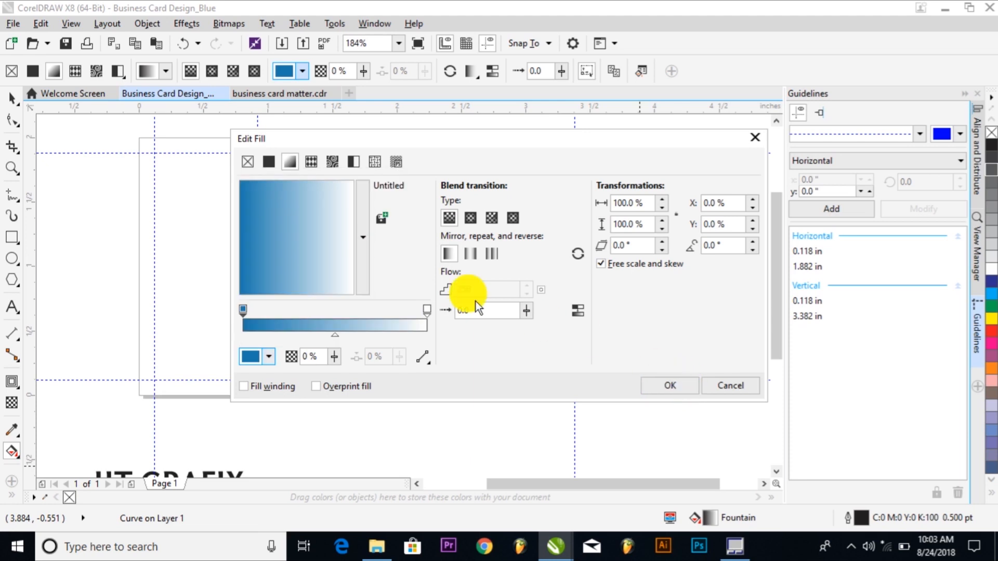
Set the gradient's end colour to C 86, M 47, Y 13, K 0.
left_click(427, 312)
left_click_drag(392, 242, 243, 258)
type("86")
key("Tab")
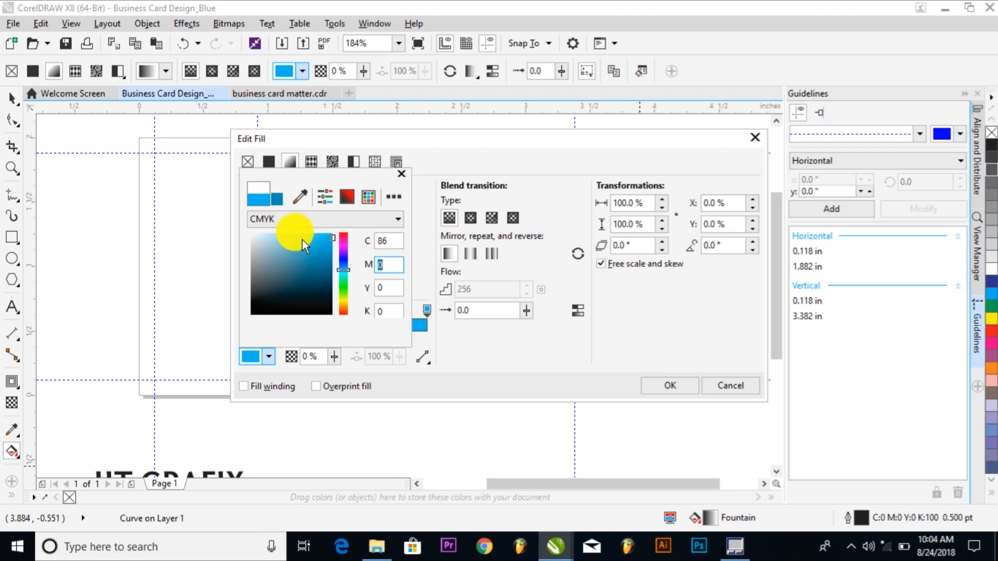
type("47")
key("Tab")
type("13")
key("Tab")
key("Return")
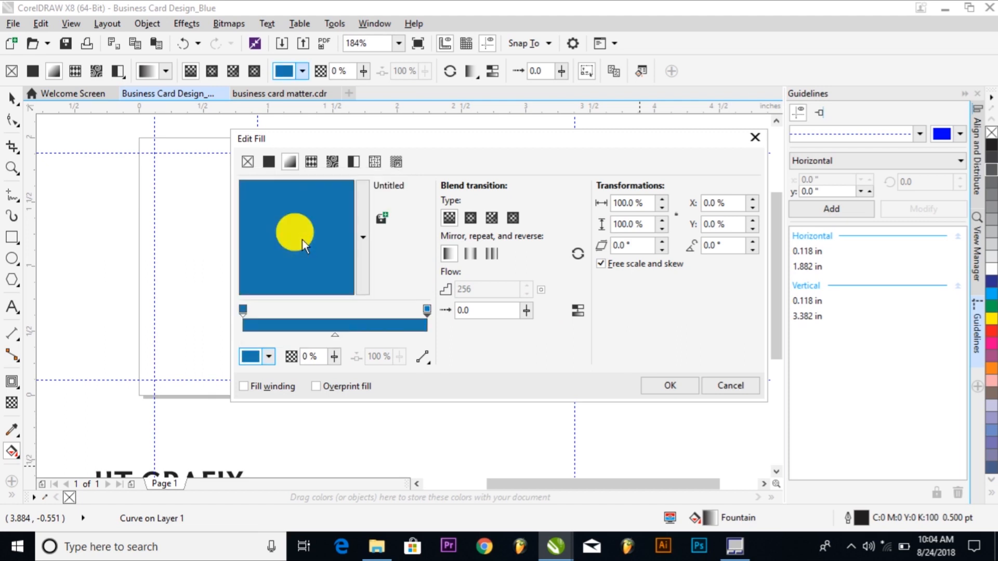
Add a gradient colour stop at 54% and set it to C 67, M 3, Y 0, K 0.
double_click(343, 319)
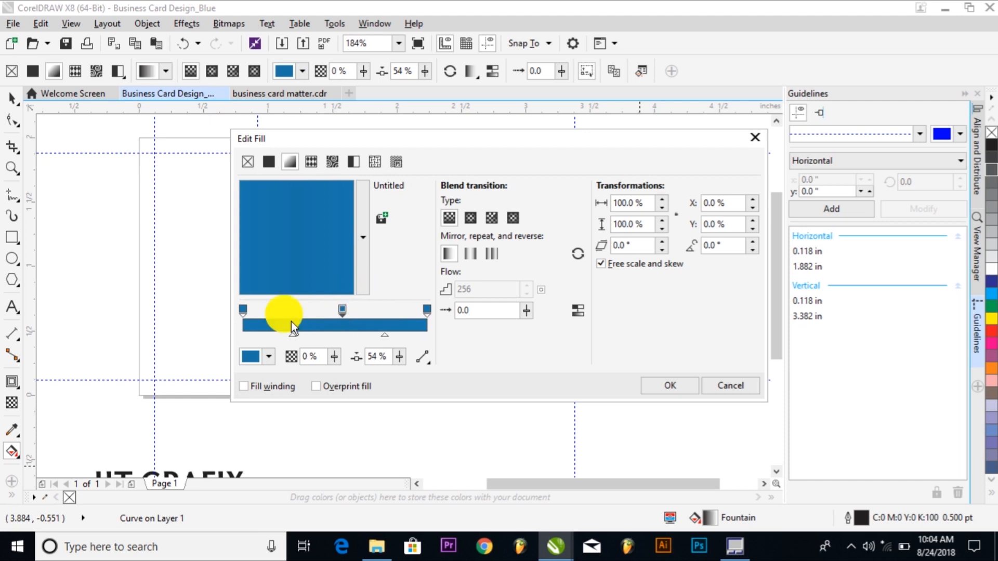
left_click(270, 356)
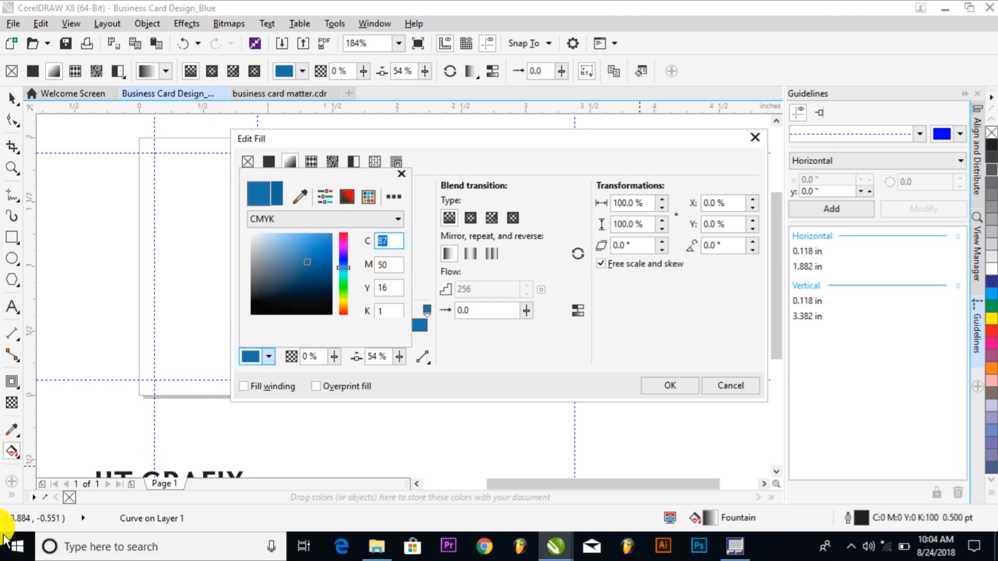
key("Tab")
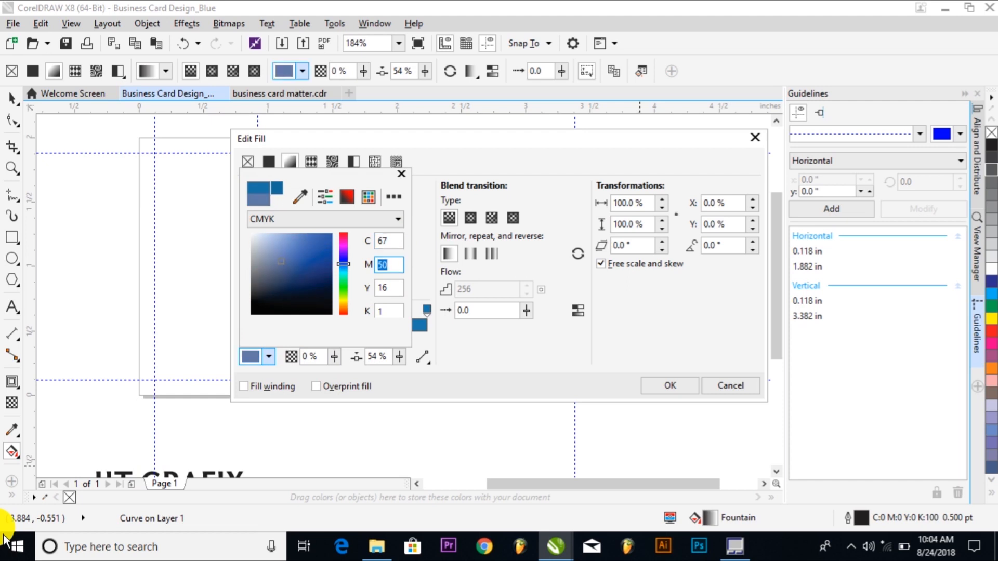
key("Tab")
type("0")
key("Tab")
type("0")
key("Tab")
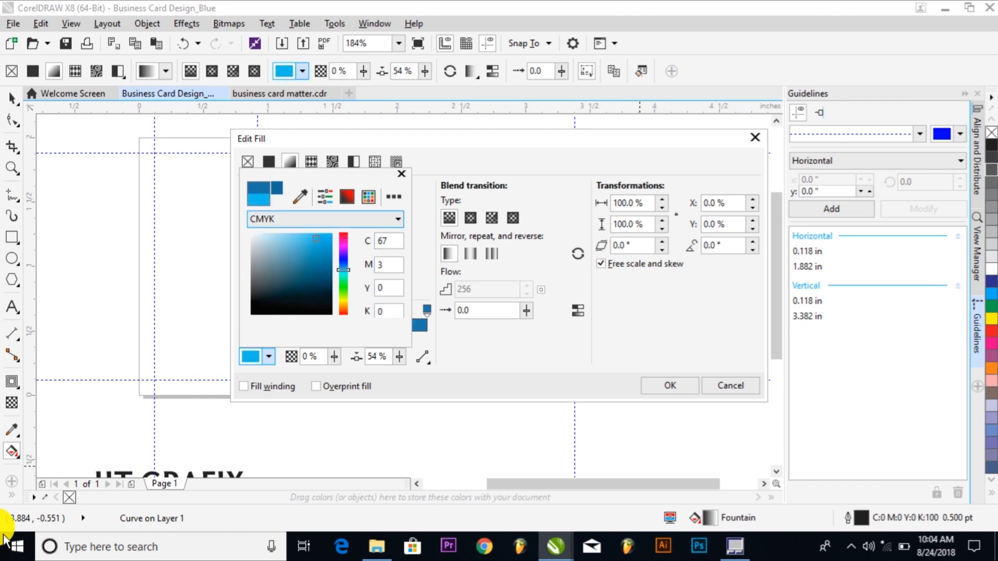
key("Return")
Rotate the gradient to 90° and apply the fill to the inner shape.
left_click(730, 251)
type("90")
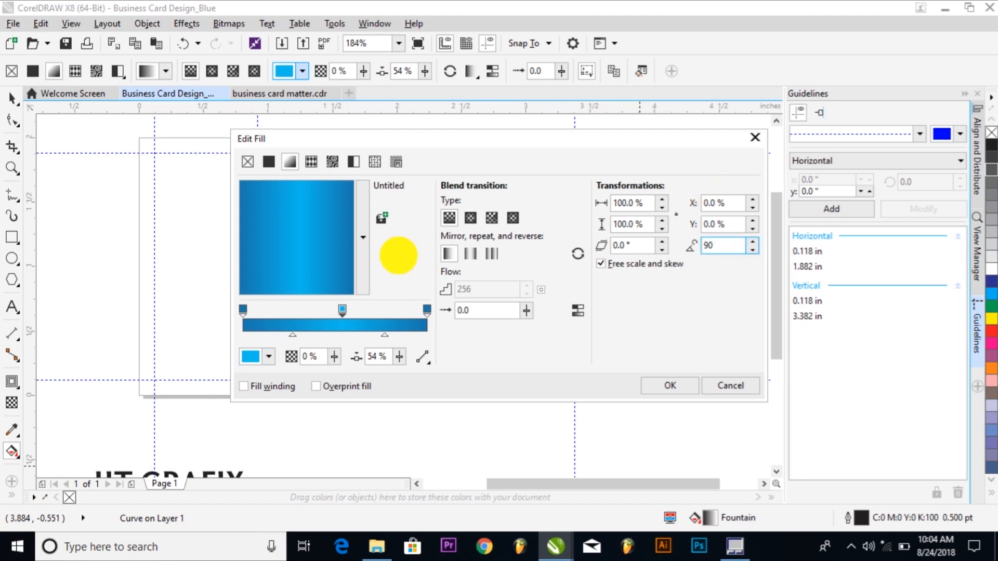
key("Return")
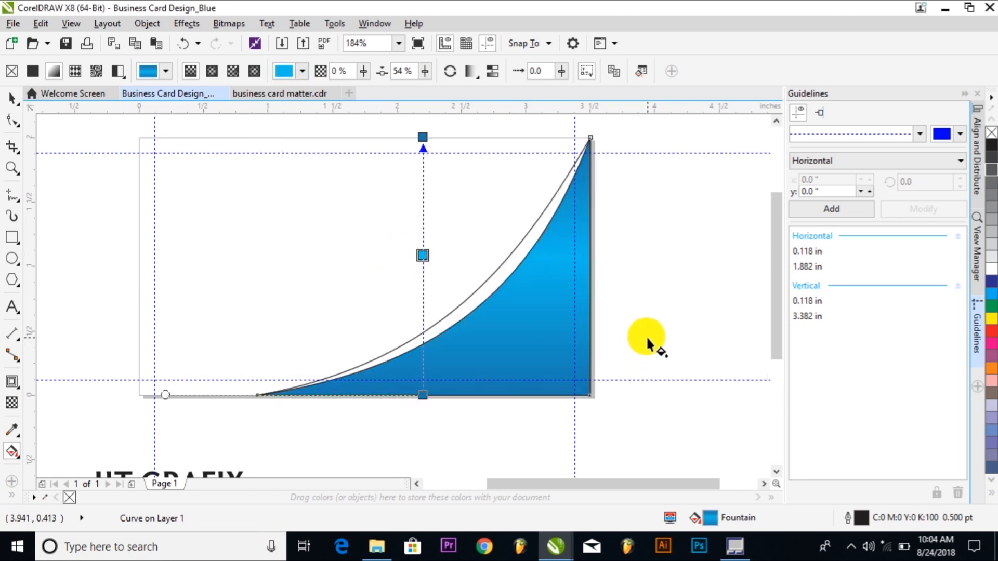
Remove the outline from the gradient-filled inner shape.
key("space")
left_click(11, 98)
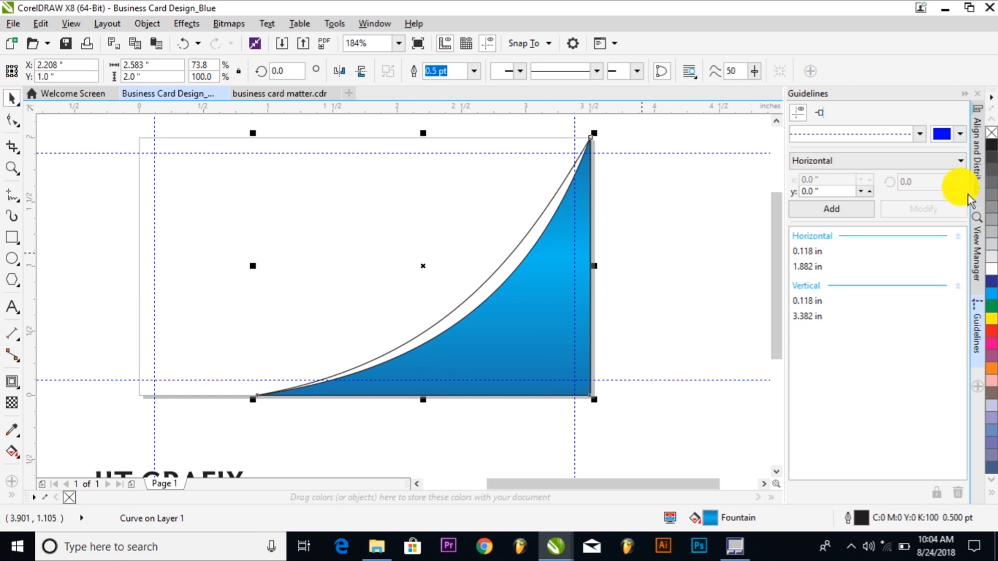
right_click(993, 133)
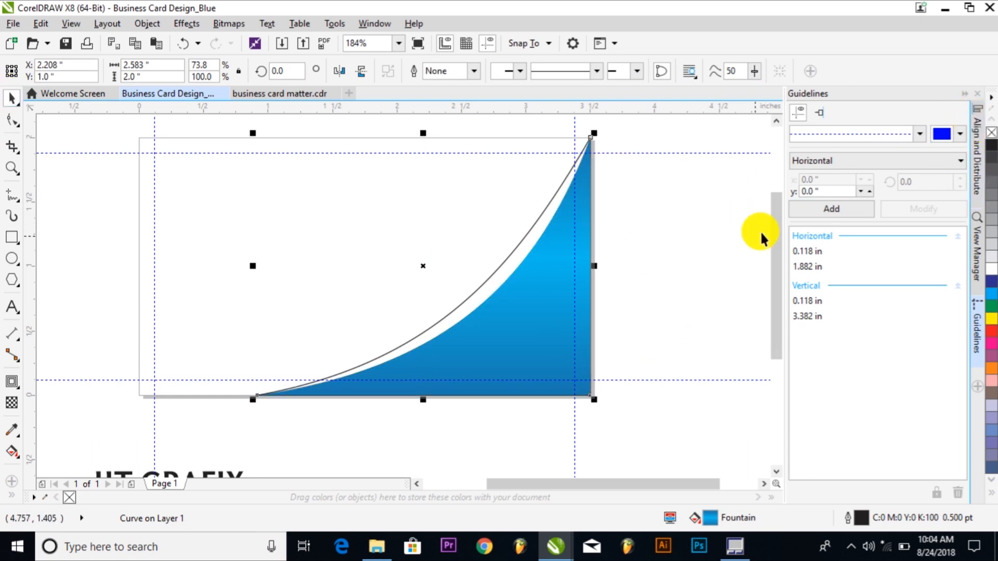
left_click(687, 259)
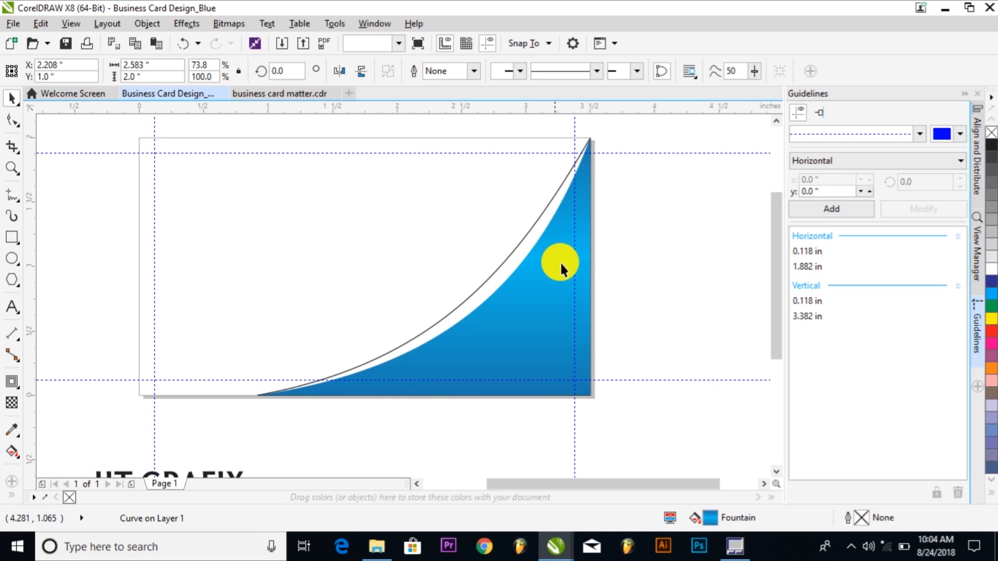
Copy the inner shape's blue fountain fill onto the outer curved shape.
left_click(507, 254)
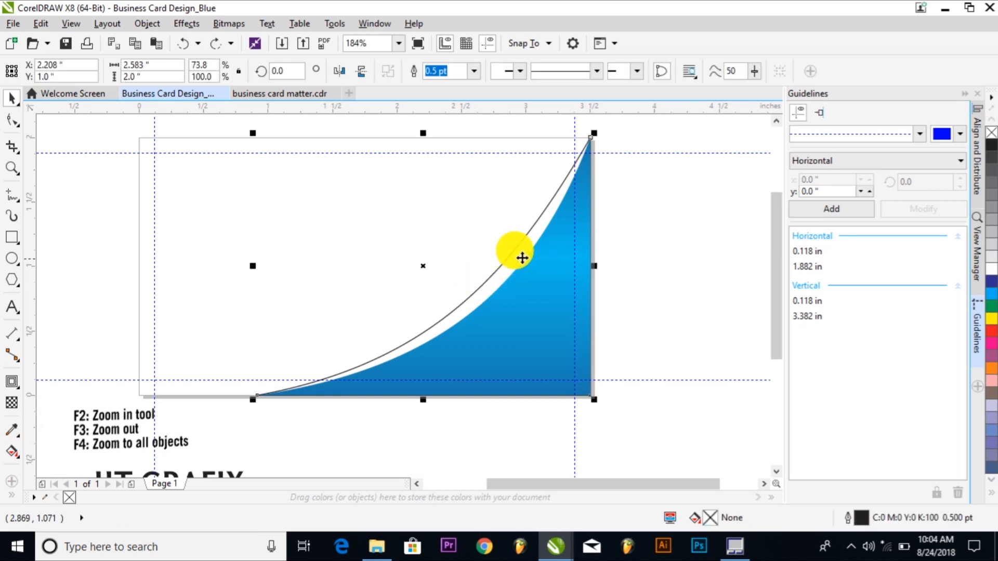
left_click(11, 451)
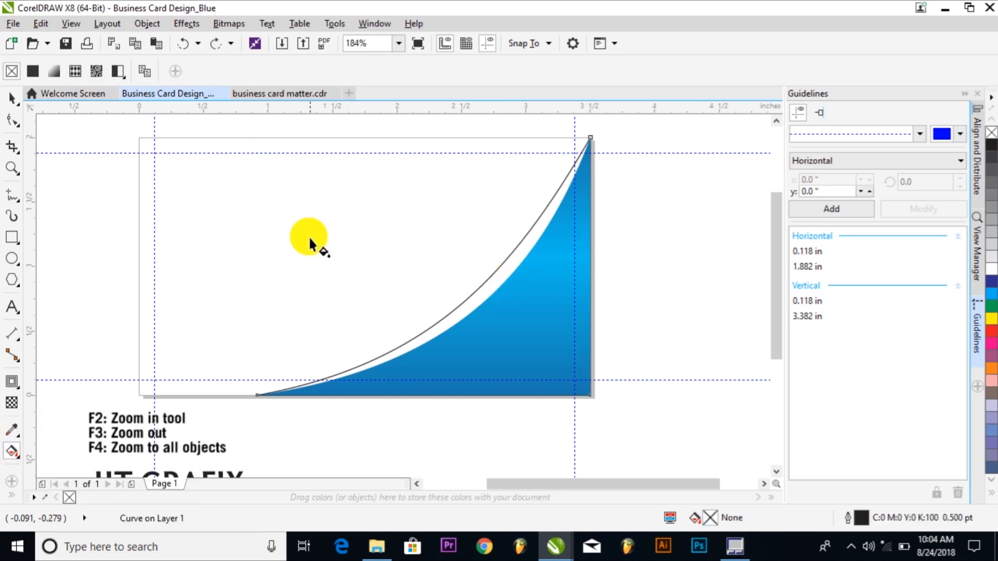
left_click(151, 68)
left_click(530, 346)
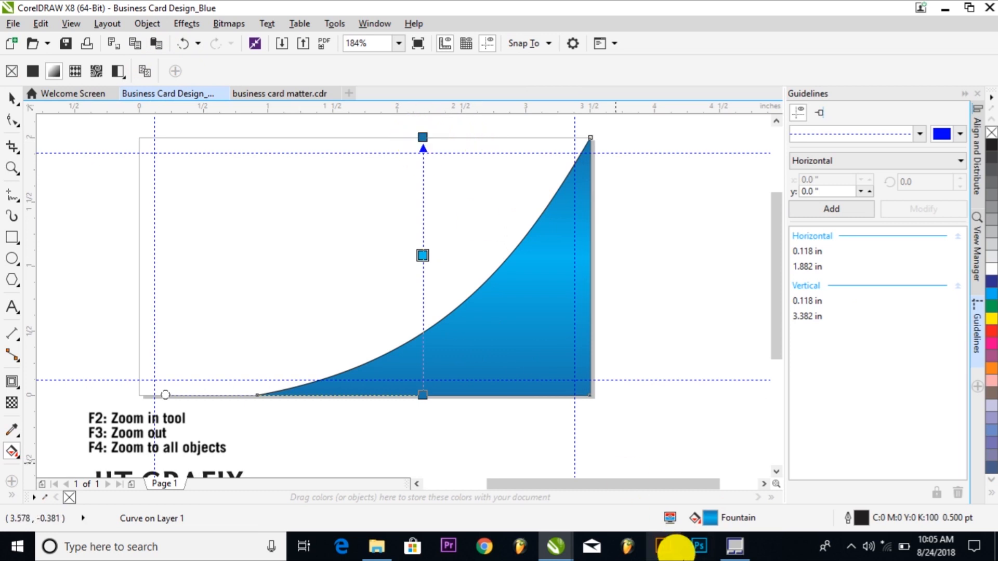
Change the middle colour stop of the outer shape's gradient to white (C 0, M 0, Y 0, K 0).
double_click(711, 517)
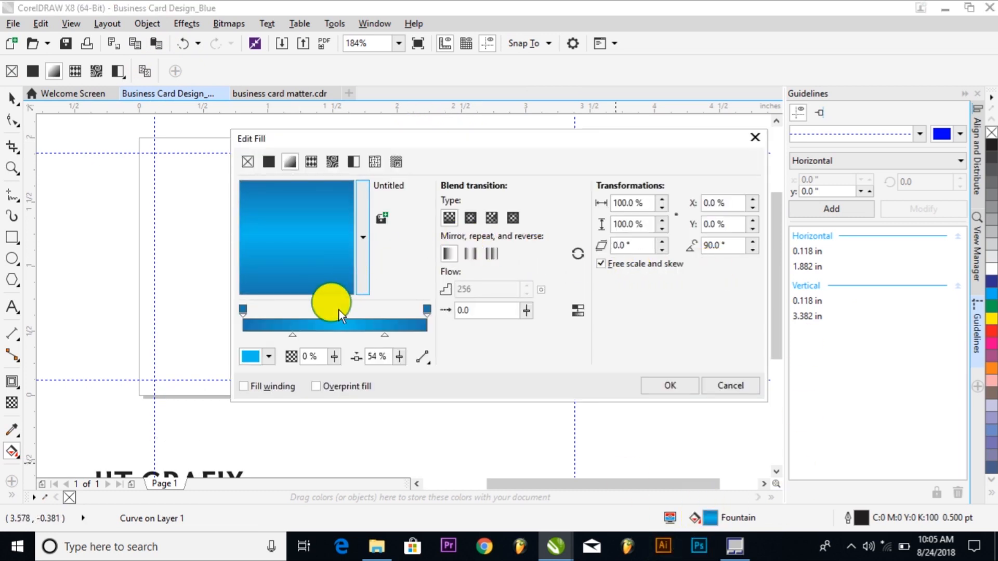
left_click(269, 356)
left_click_drag(262, 239, 251, 234)
left_click(488, 311)
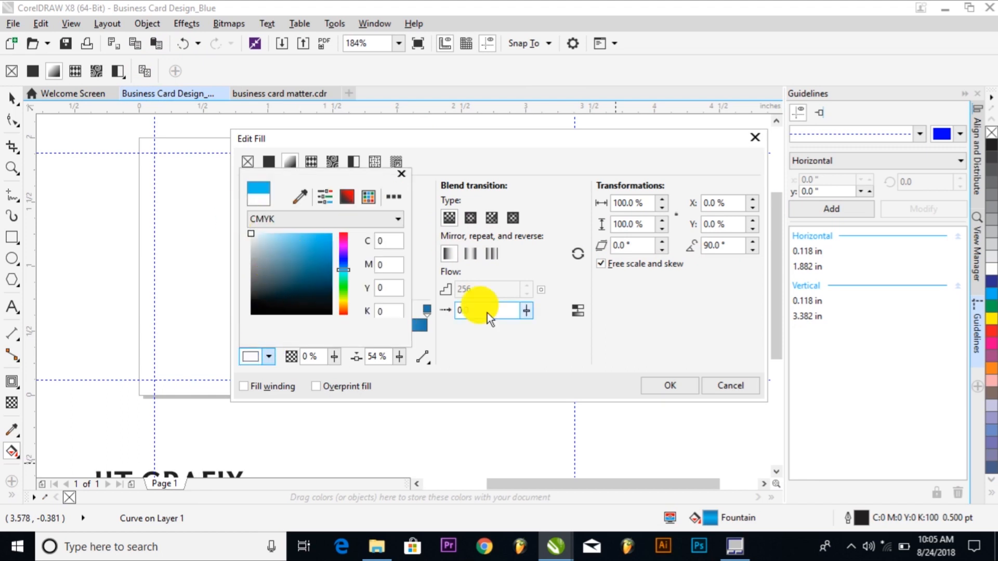
left_click(677, 383)
left_click(664, 388)
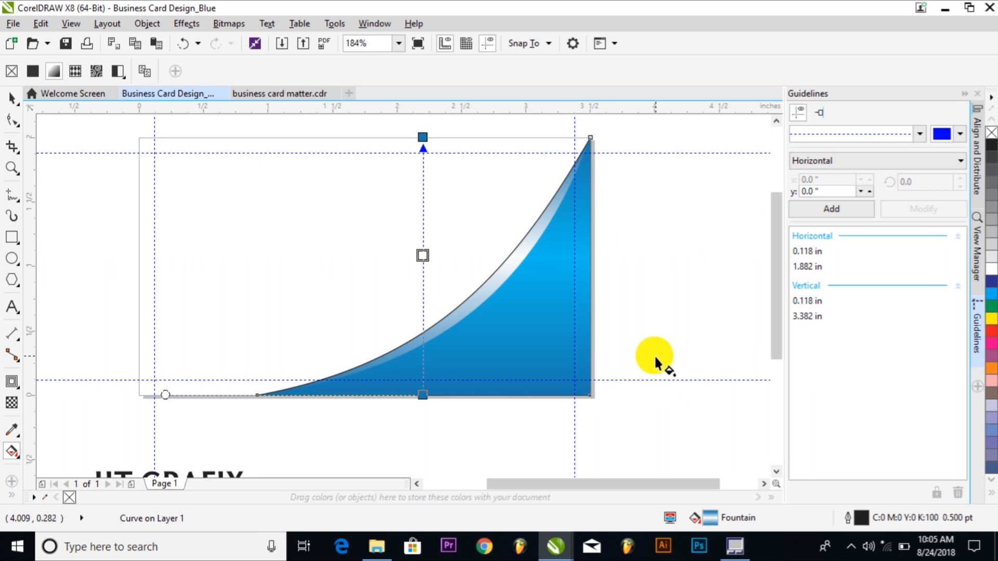
Remove the outer curved shape's outline and pull its curved edge slightly toward the inner shape.
key("space")
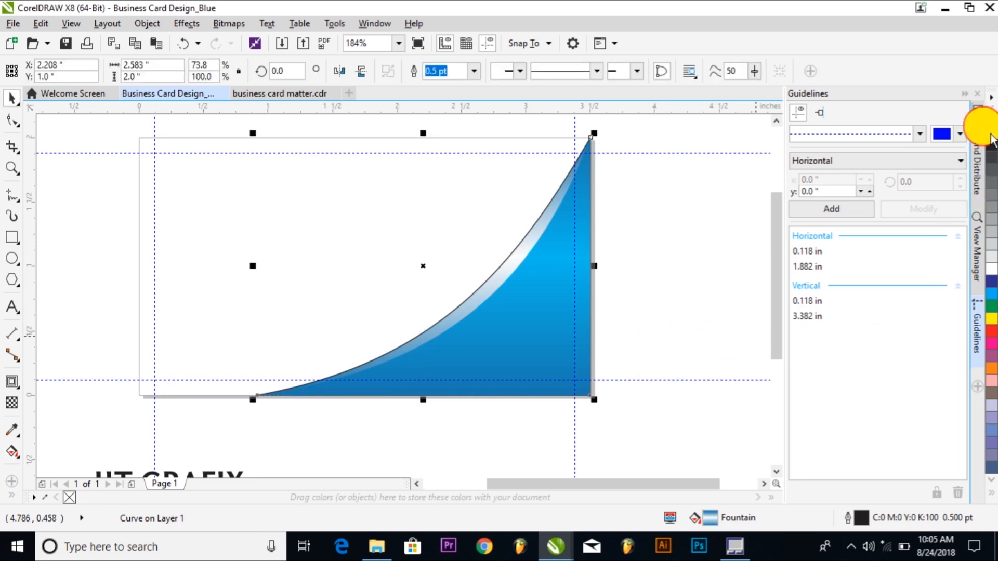
right_click(990, 136)
double_click(468, 300)
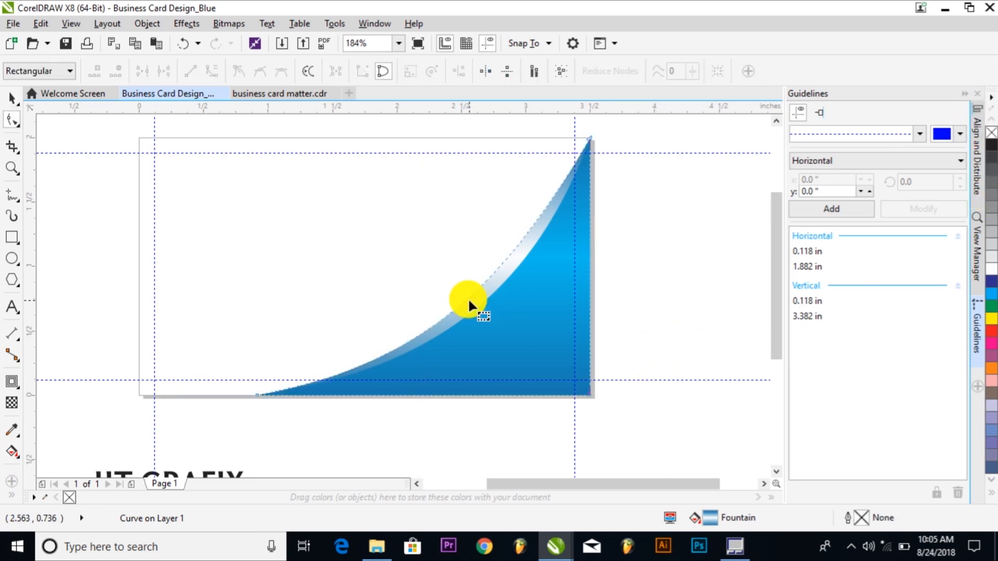
scroll(470, 295, "down", 3)
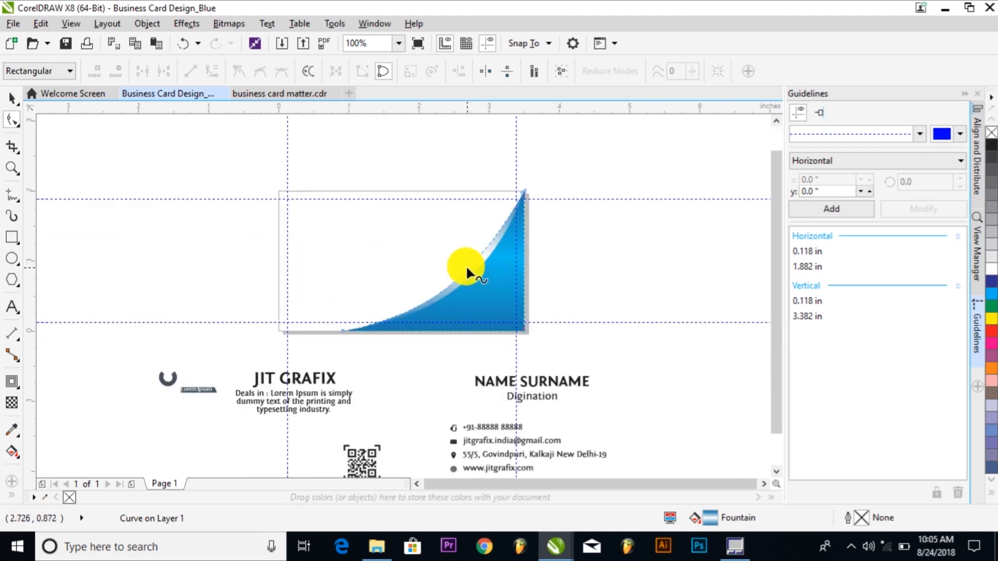
scroll(471, 268, "up", 5)
left_click_drag(469, 274, 480, 287)
scroll(482, 292, "down", 5)
key("space")
left_click(614, 251)
Narrow both curved shapes together from their left side to a width of 2.47 inches.
key("F2")
left_click_drag(234, 170, 603, 387)
left_click_drag(661, 142, 267, 428)
left_click_drag(286, 296, 299, 296)
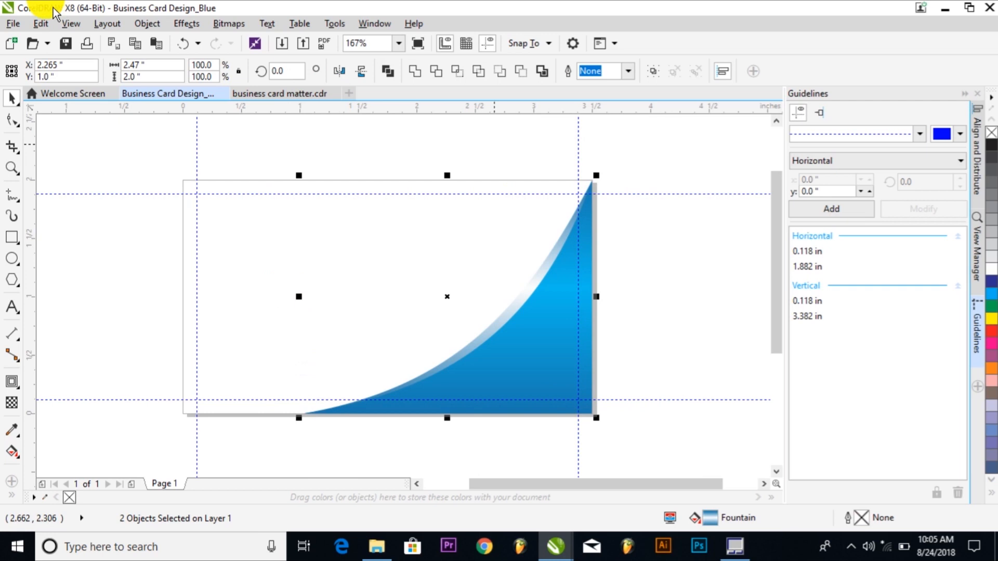
Duplicate the two curved shapes and move the copy left by about 1.15 inches.
left_click(43, 24)
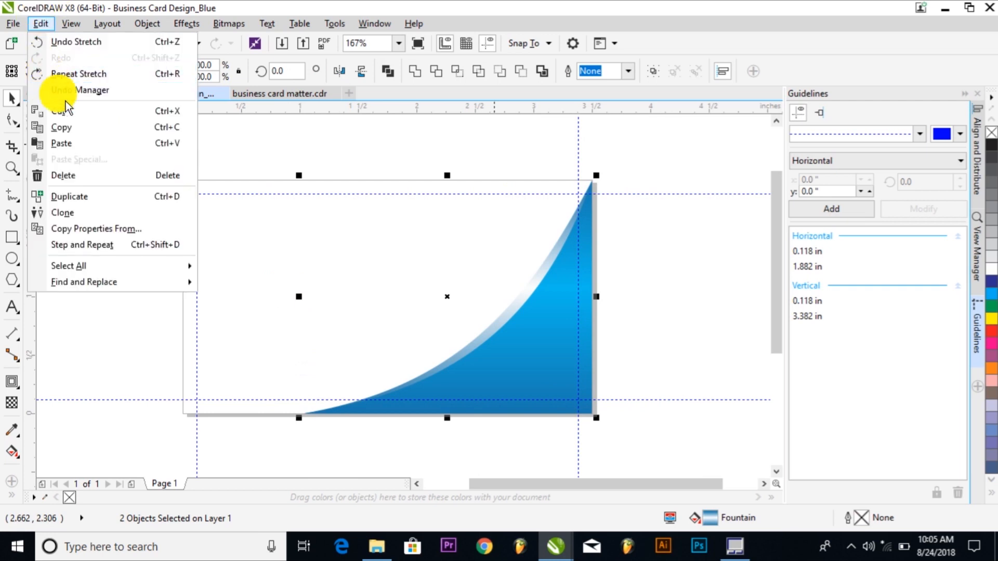
left_click(60, 133)
left_click(42, 27)
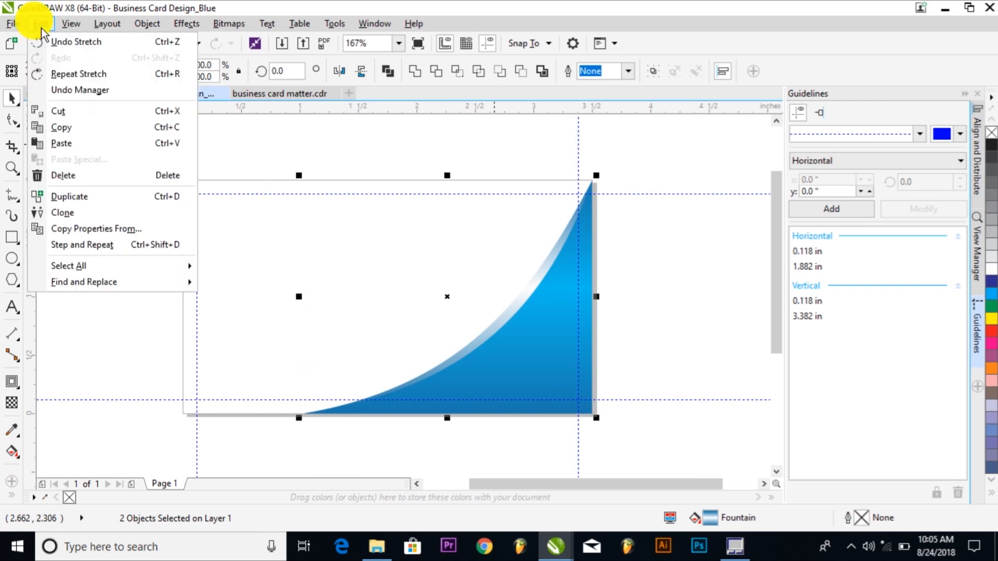
left_click(84, 144)
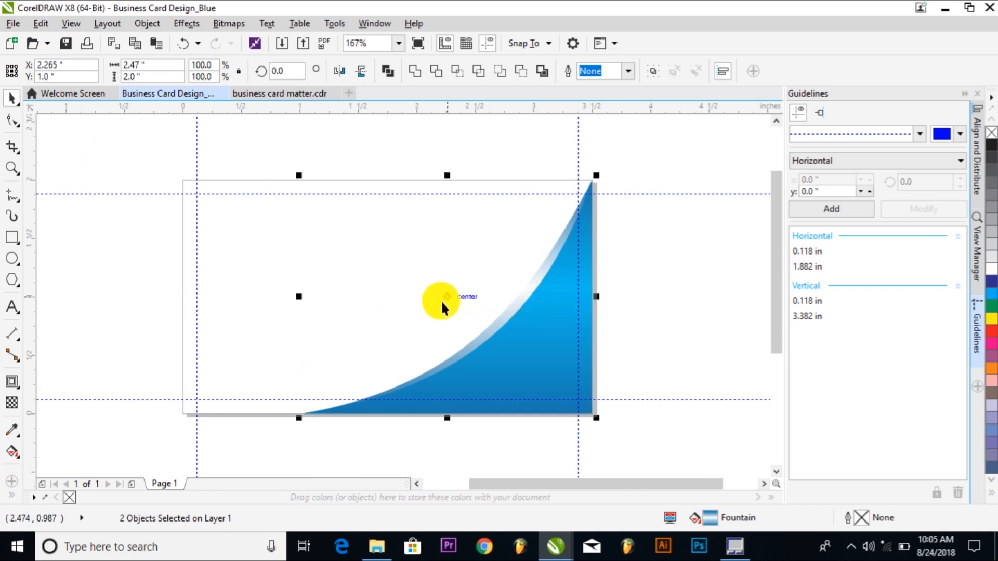
left_click_drag(451, 298, 316, 291)
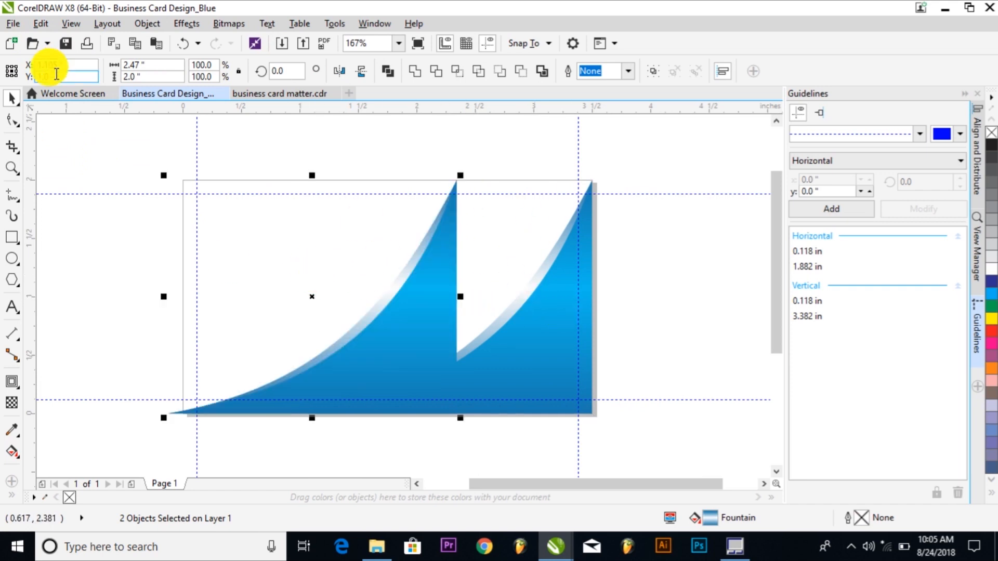
Move the copied shapes' top nodes down and right onto the curved edge of the original shapes.
left_click(6, 120)
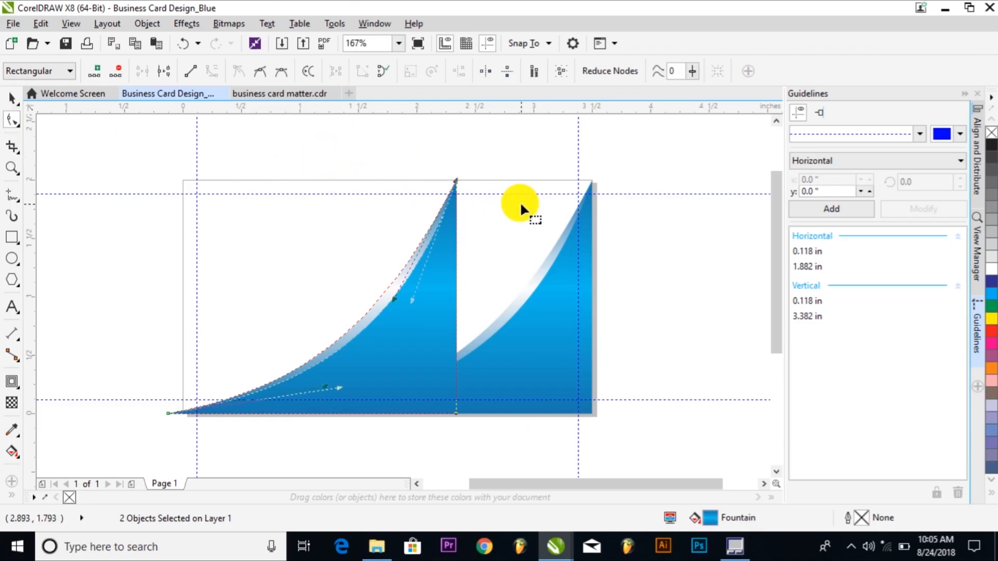
left_click_drag(410, 299, 490, 224)
left_click_drag(453, 177, 477, 328)
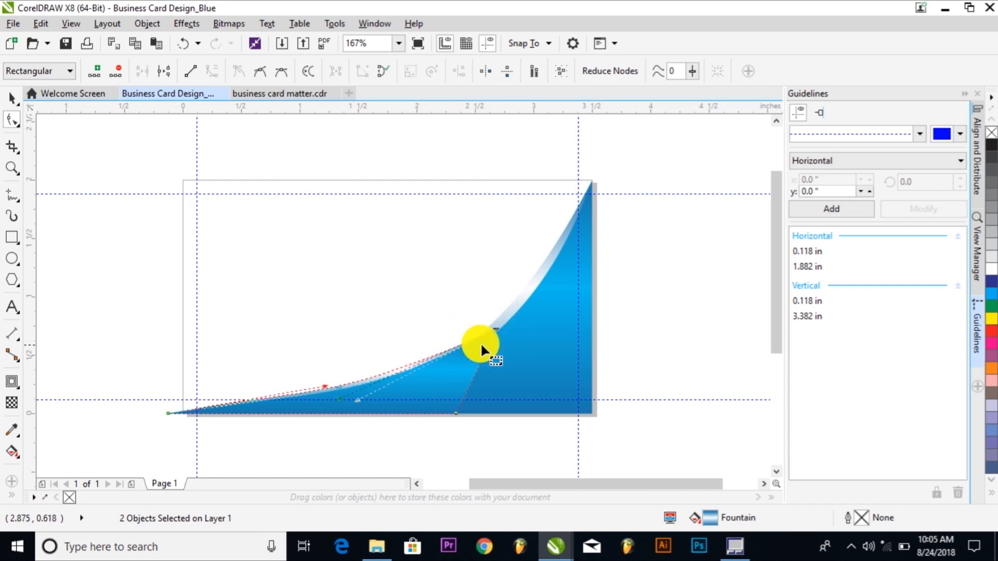
Bend the copied shapes' upper edges into a wave and move their left nodes about 0.11 inch right to the card's bottom-left corner.
left_click_drag(357, 399, 270, 302)
left_click_drag(143, 384, 206, 419)
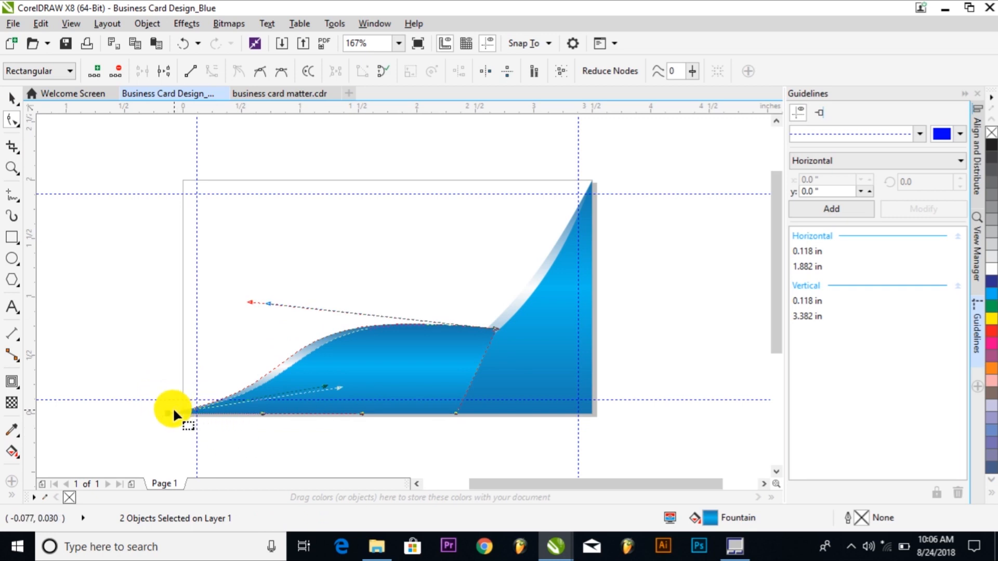
left_click_drag(169, 412, 181, 414)
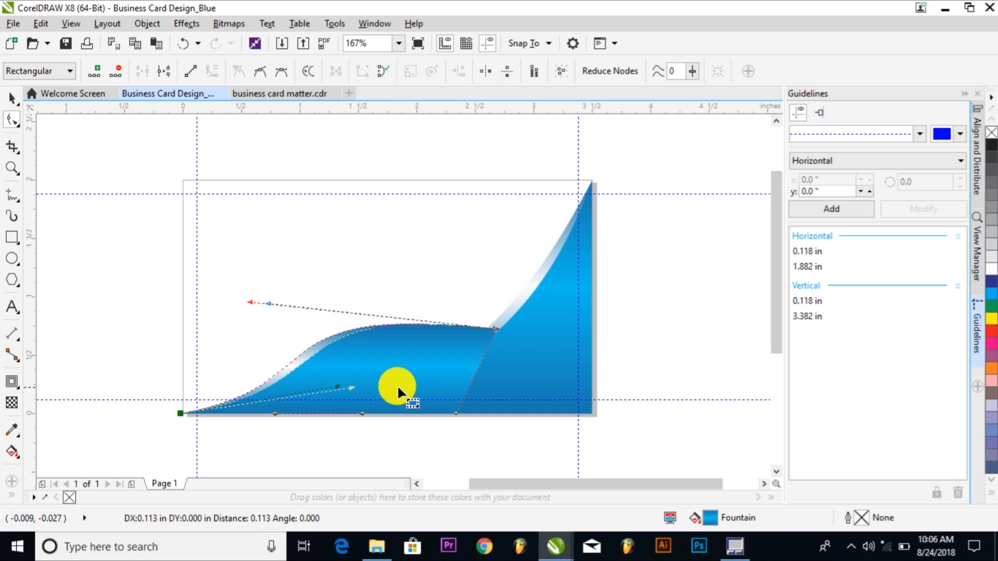
left_click_drag(348, 385, 322, 289)
key("ctrl+z")
Adjust the curve handles at both ends of the copied shapes to form a smooth, arched hump.
left_click_drag(490, 271, 525, 339)
left_click_drag(266, 307, 334, 286)
mouse_move(268, 364)
left_mouse_down()
mouse_move(363, 244)
mouse_move(293, 338)
mouse_move(265, 354)
left_mouse_up()
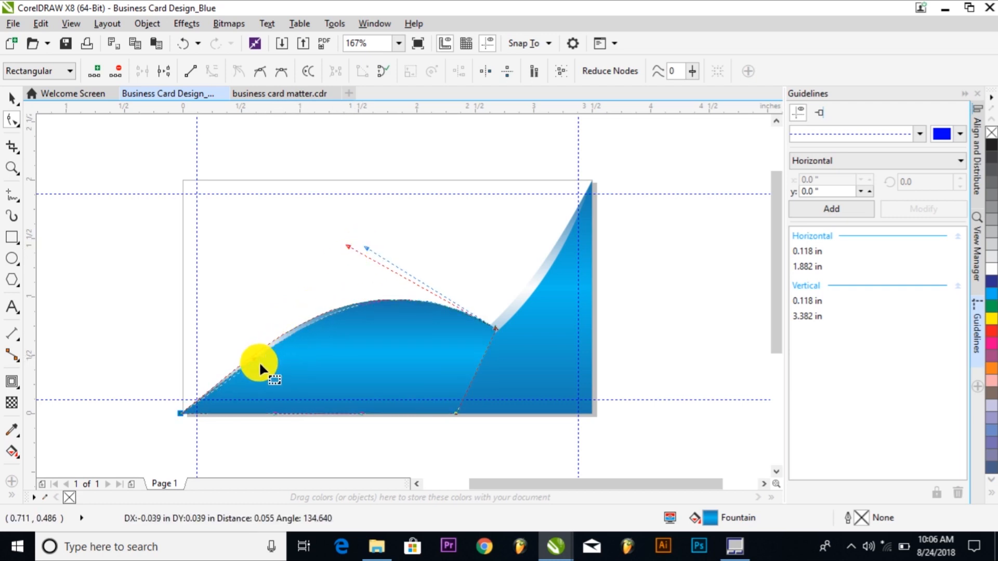
key("ctrl+z")
left_click_drag(157, 389, 194, 423)
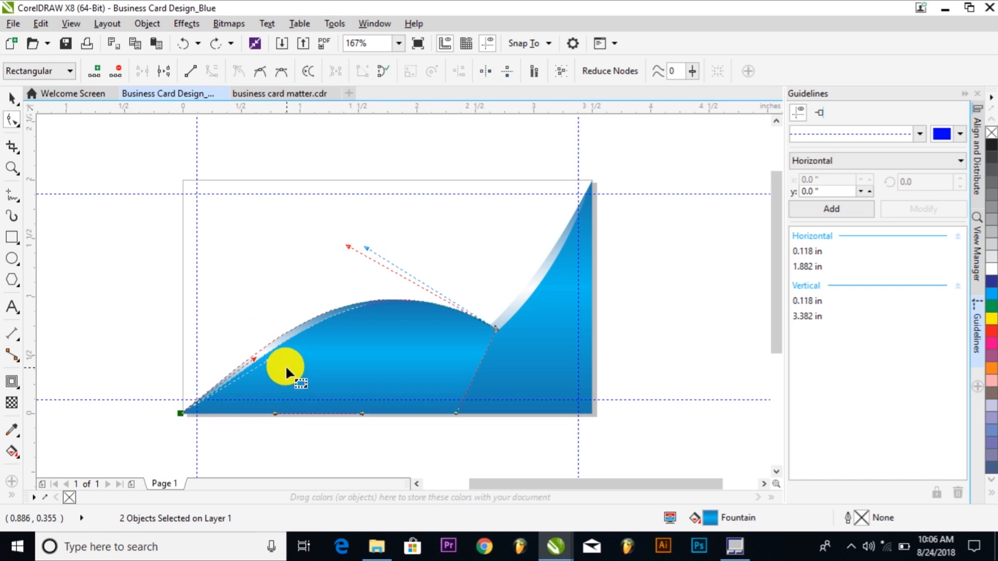
left_click(251, 356)
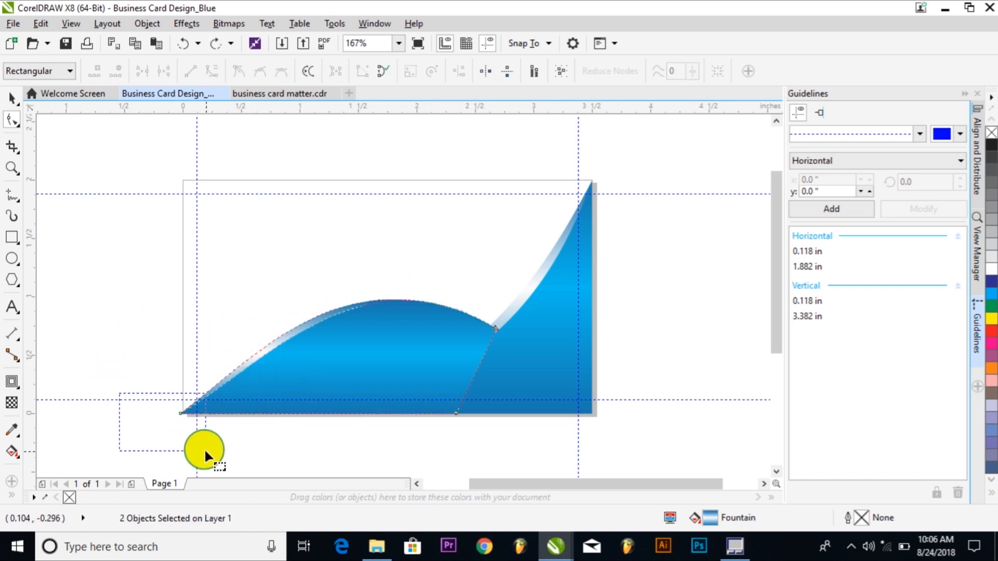
left_click_drag(204, 448, 205, 448)
left_click_drag(264, 359, 258, 356)
key("space")
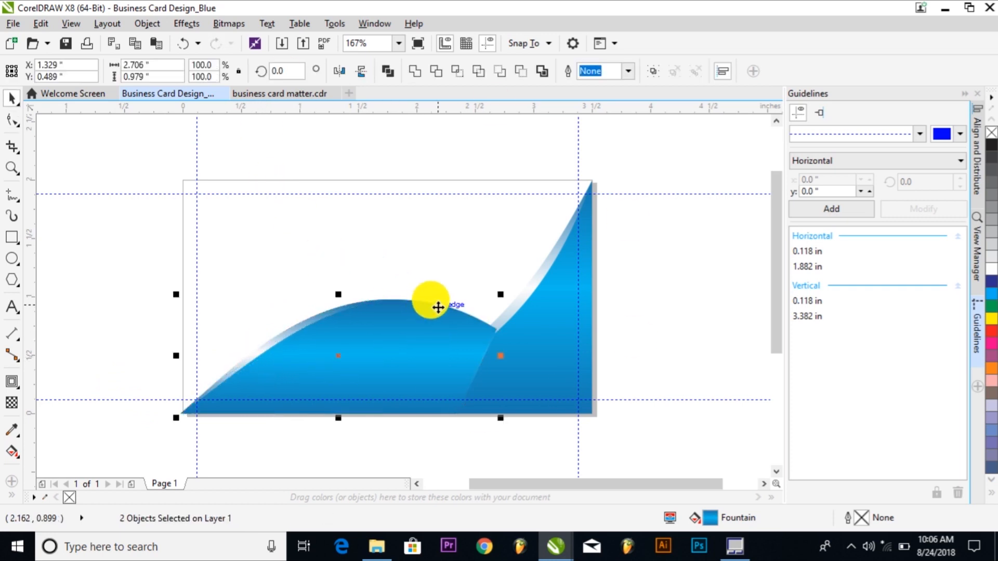
Move the wave shapes' upper right nodes about 0.14 inch left and 0.24 inch down to lower the hump.
scroll(431, 332, "up", 3)
scroll(431, 327, "down", 3)
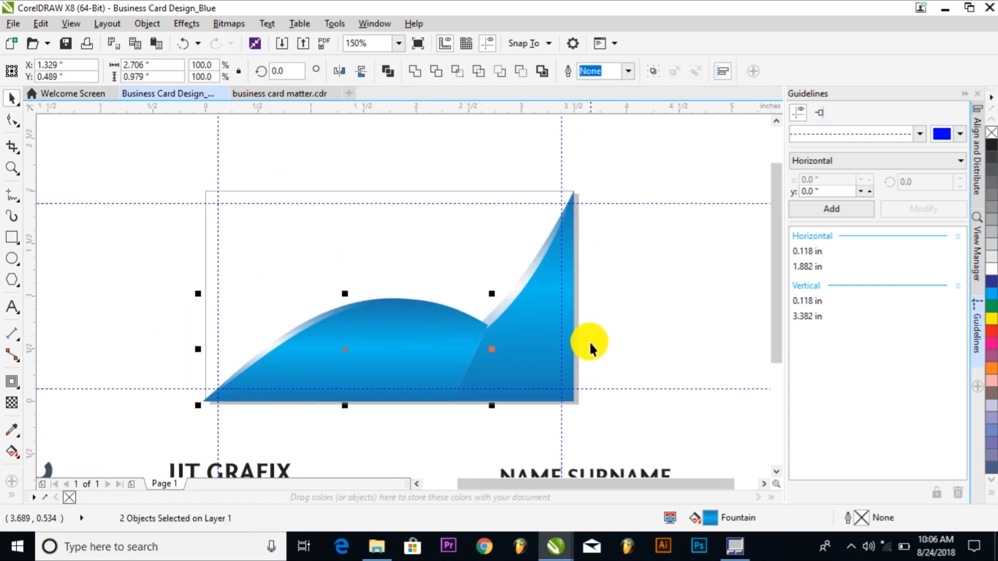
key("space")
left_click_drag(465, 266, 522, 382)
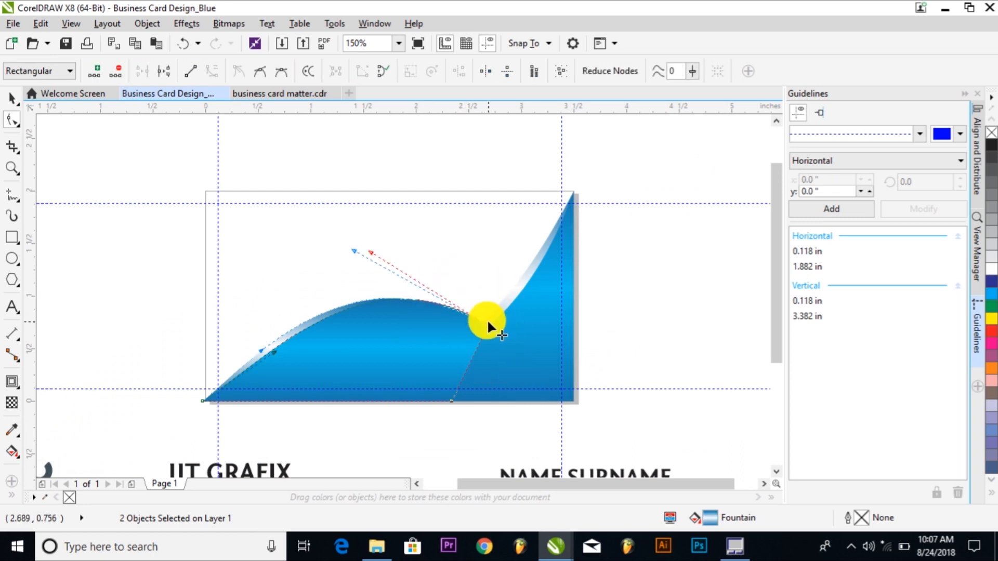
left_click_drag(488, 322, 472, 348)
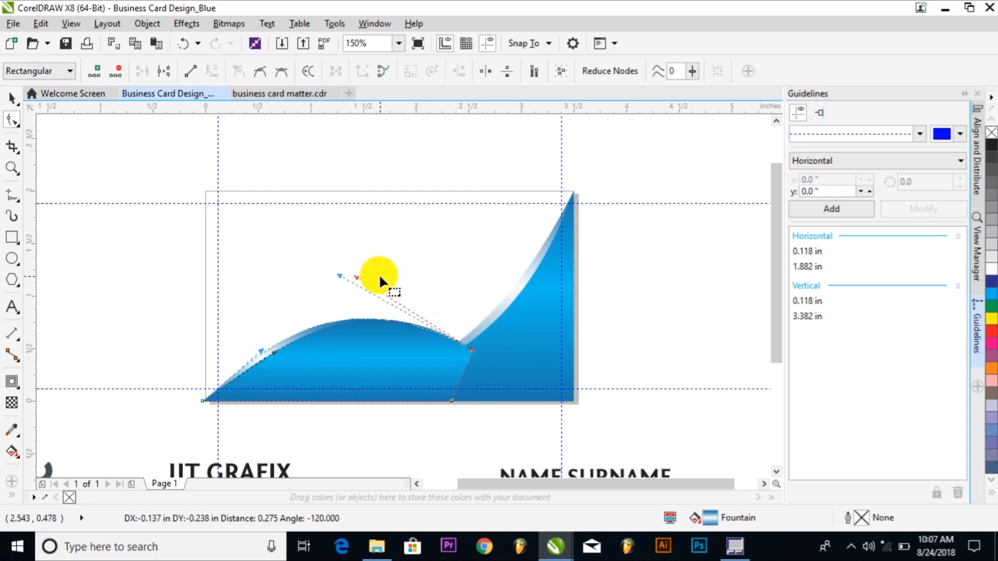
left_click_drag(382, 279, 370, 276)
left_click(366, 264)
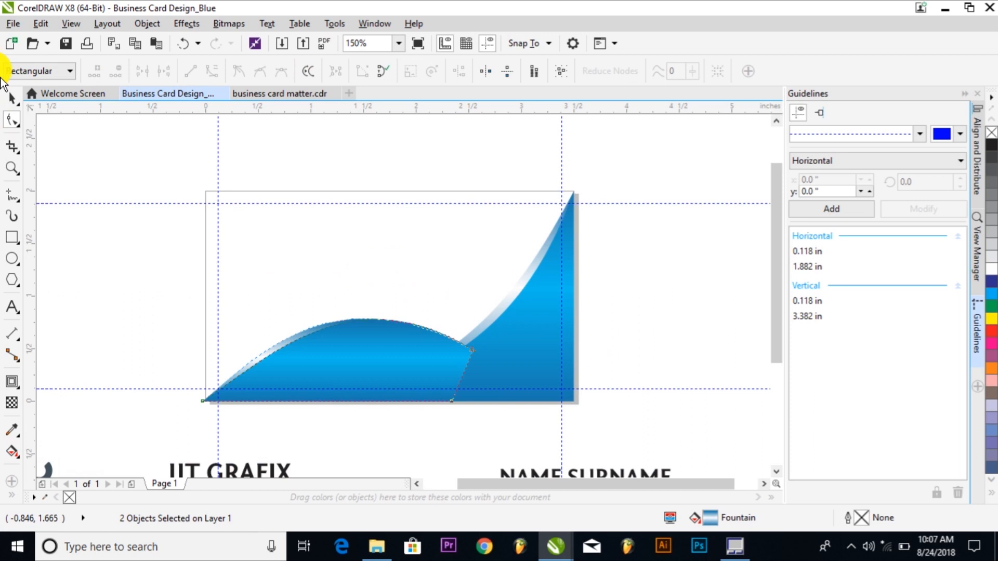
Pull the inner wave shape's upper right curve handle down slightly to widen the highlight band above it.
left_click(12, 98)
left_click(12, 119)
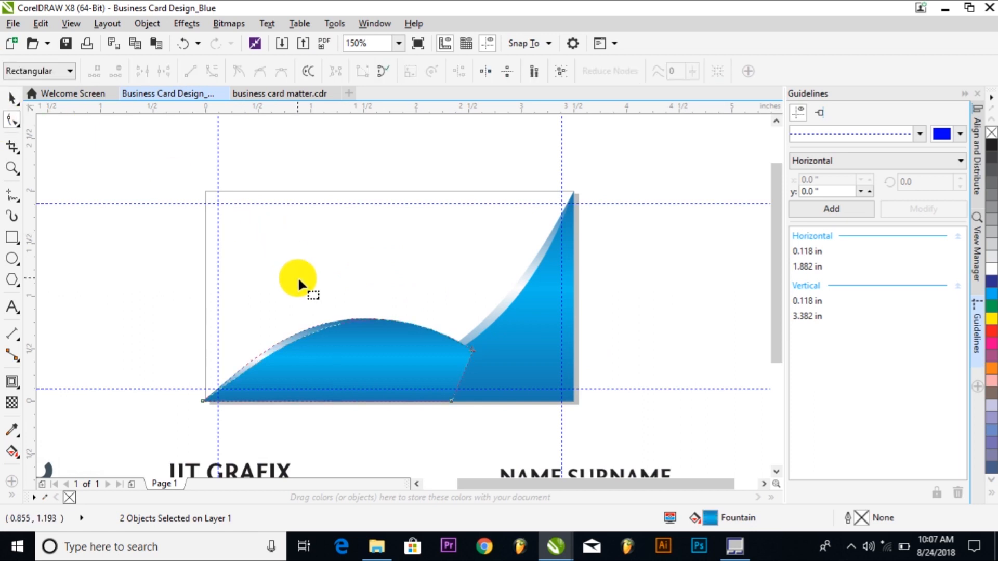
left_click_drag(472, 349, 341, 286)
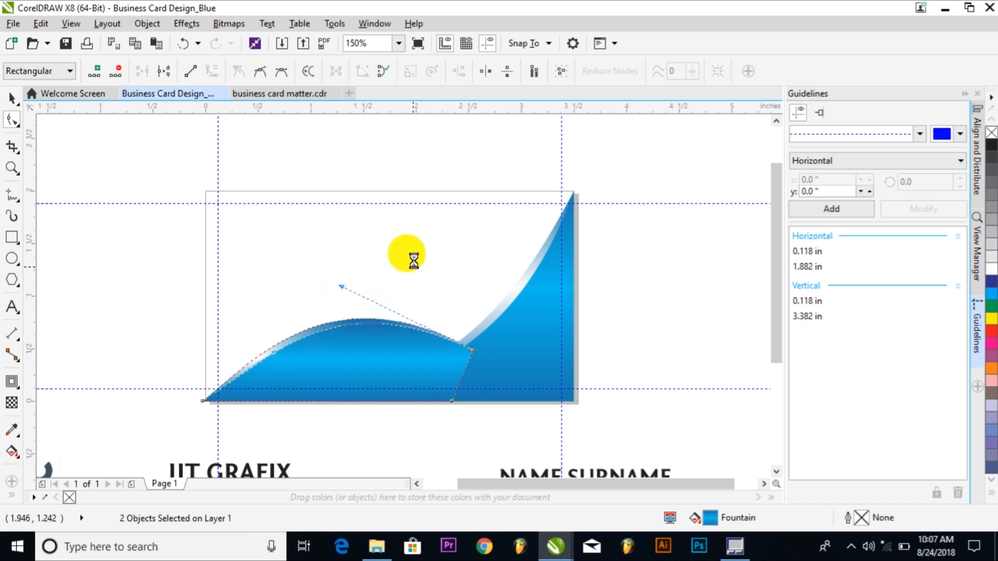
key("space")
left_click(409, 429)
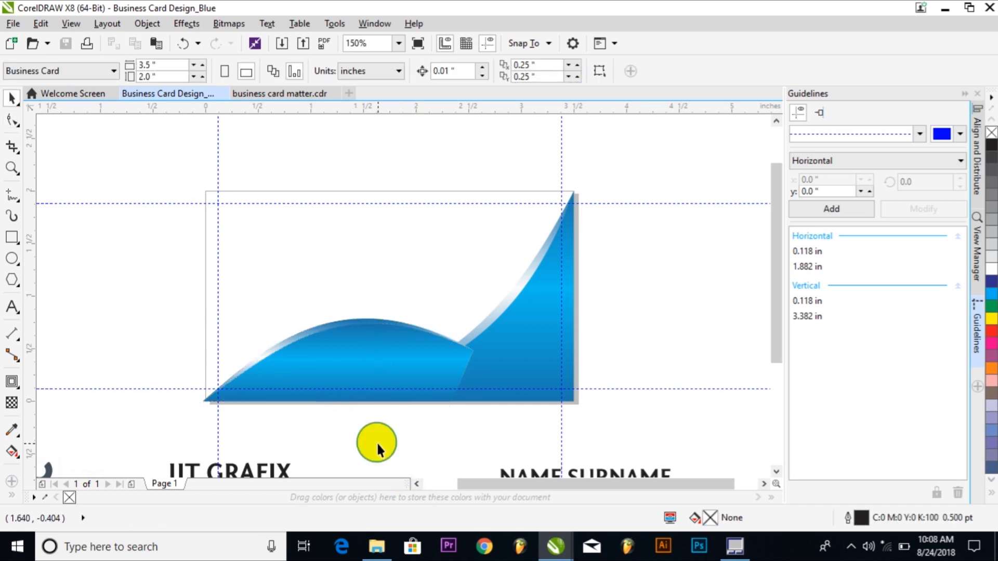
Set the rotation of the inner wave shape's fountain fill to 45°.
left_click(394, 352)
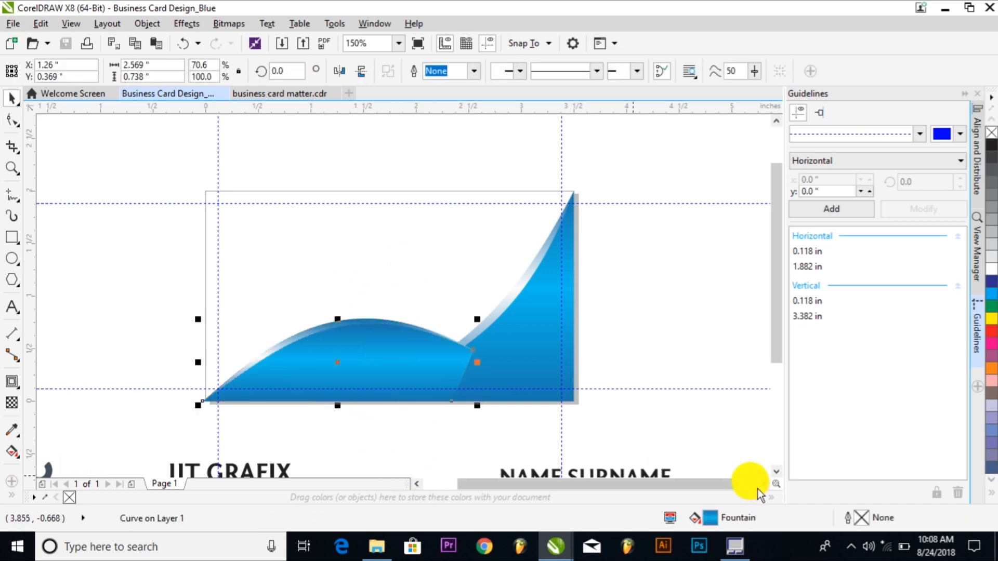
double_click(708, 517)
left_click(726, 246)
type("45")
key("Return")
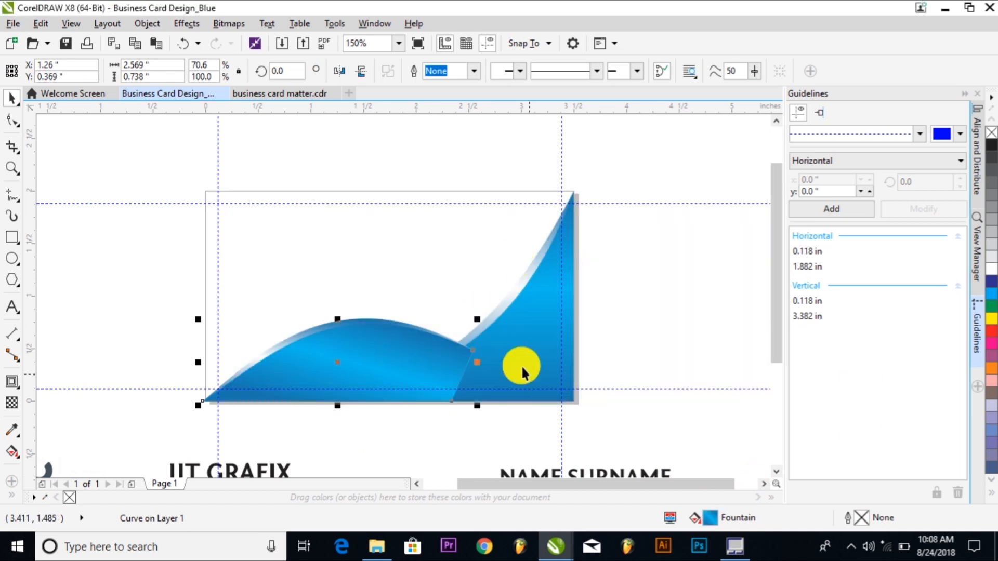
Try a fountain fill rotation of -45° on the inner wave shape.
double_click(710, 516)
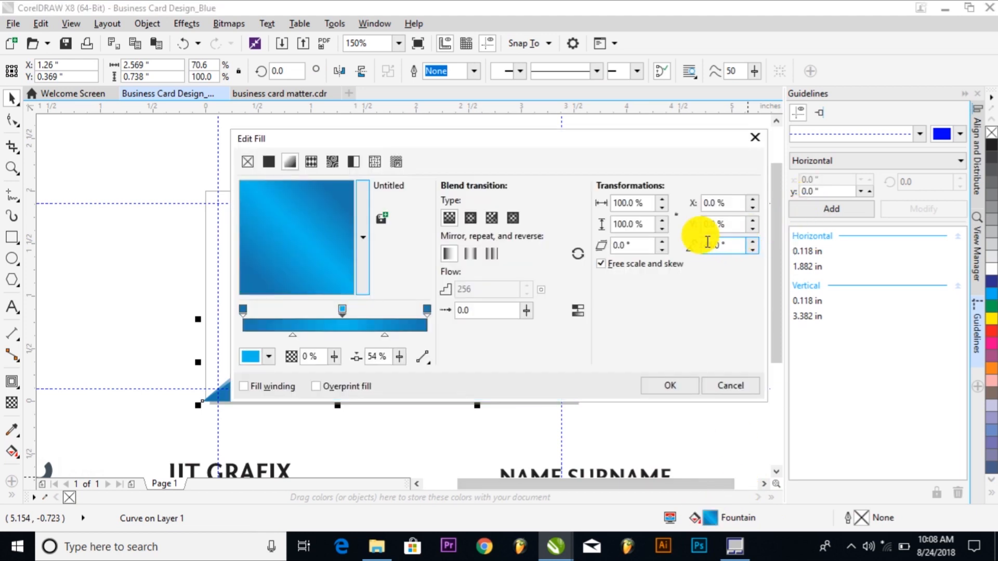
left_click(707, 245)
type("-45")
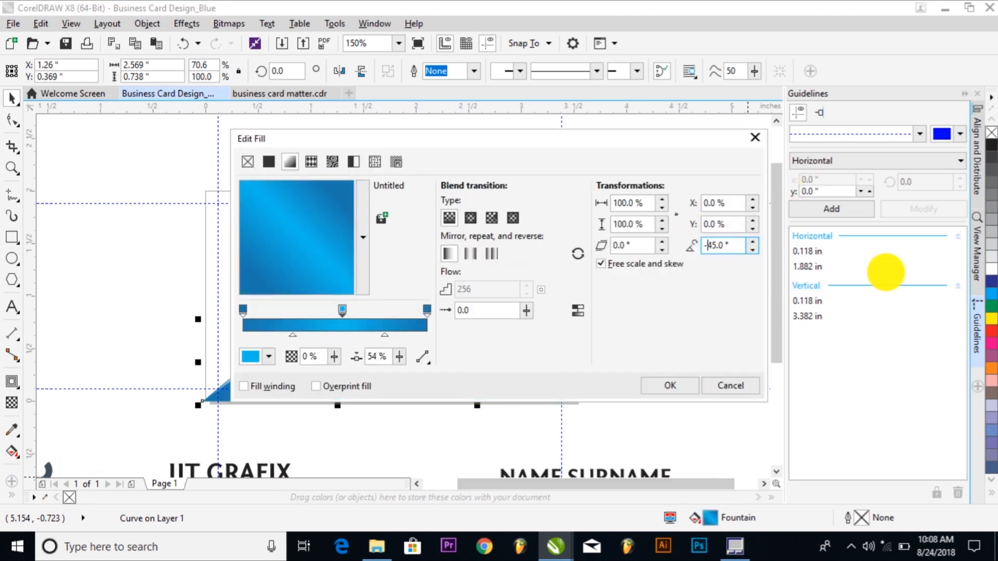
key("Return")
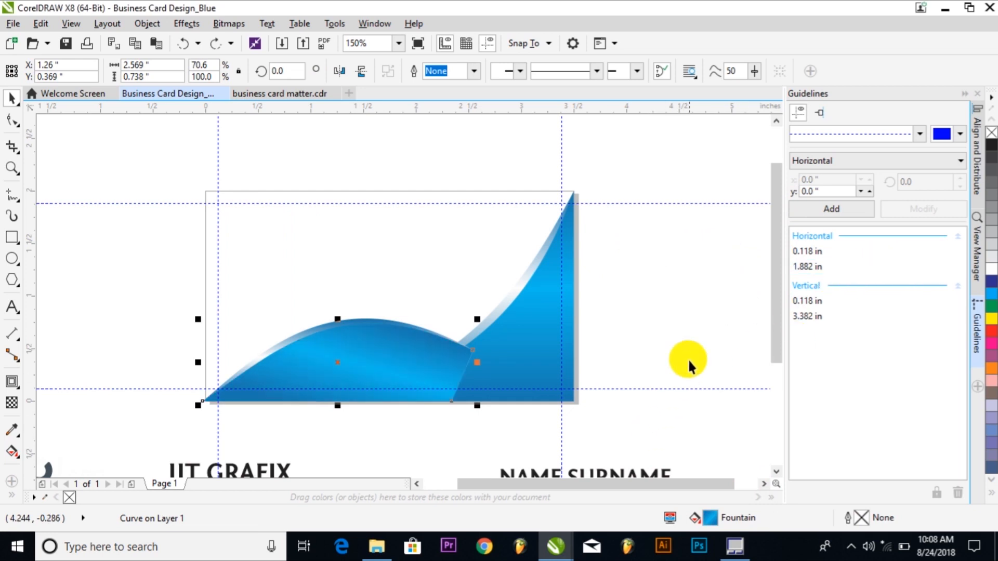
left_click(646, 301)
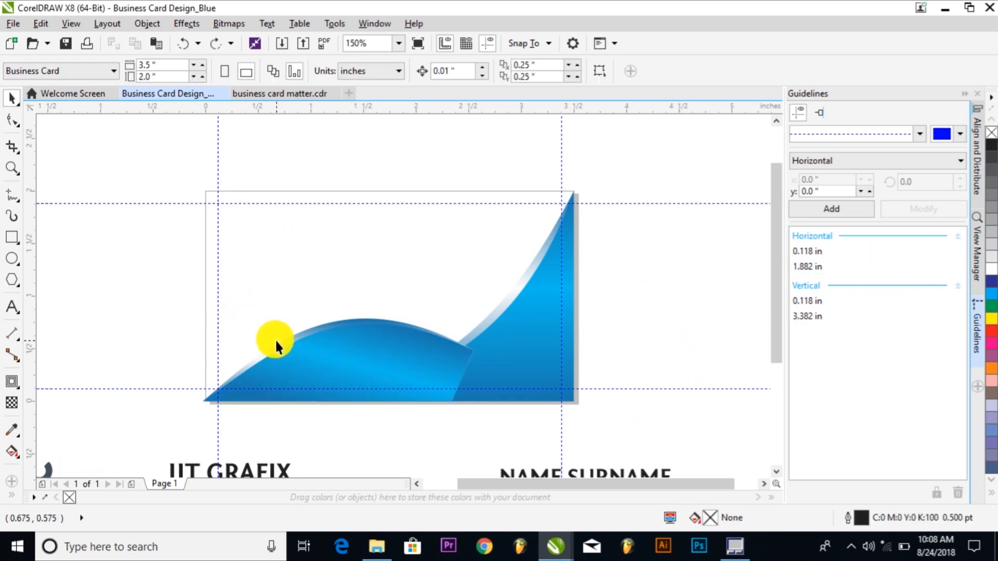
Set the rotation of the outer wave shape's white-centred fountain fill to 0°.
left_click(277, 341)
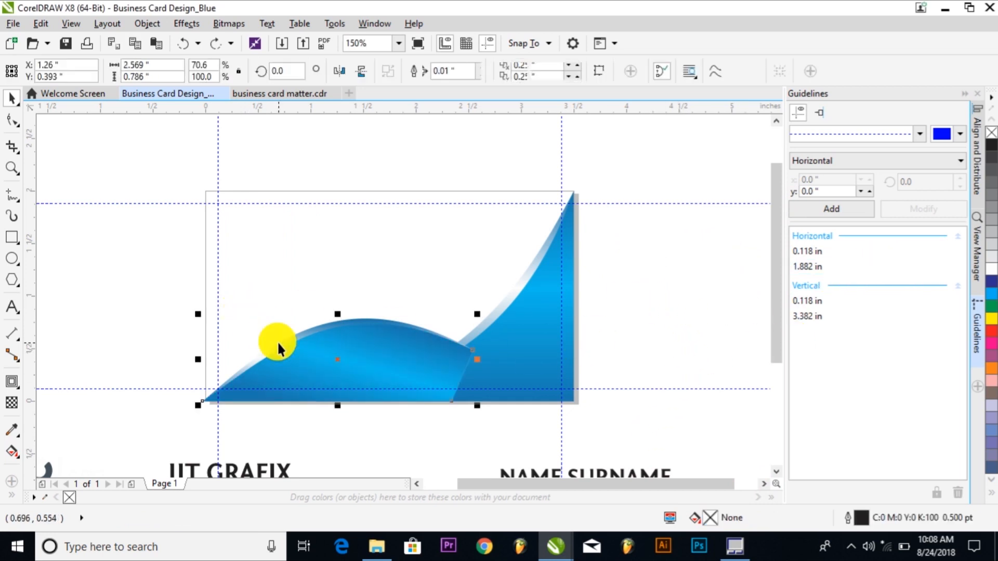
double_click(716, 516)
left_click_drag(742, 246, 668, 241)
type("0")
key("Return")
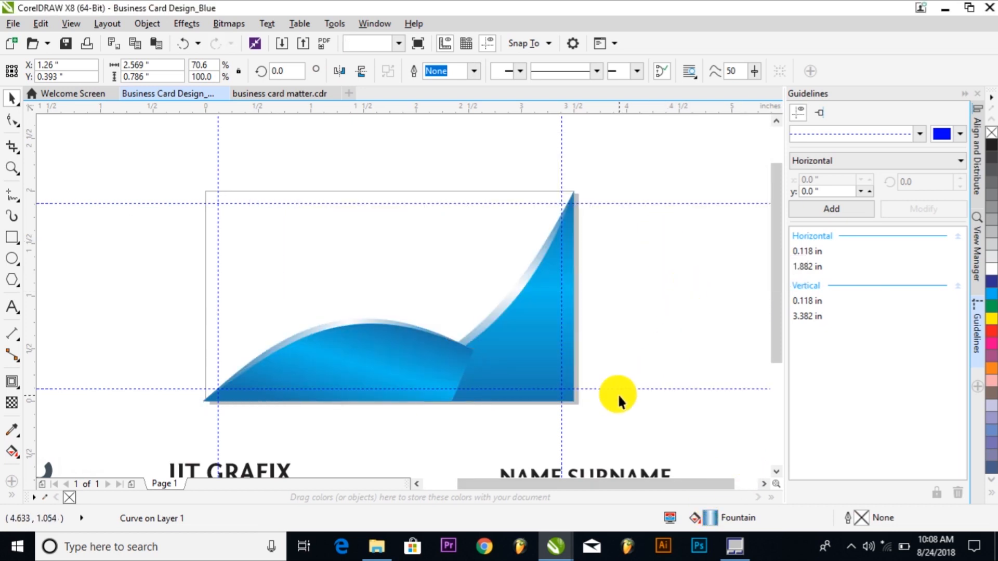
left_click(618, 394)
Send the two wave shapes behind the tall curved shapes on the card's right side.
left_click_drag(142, 296, 449, 421)
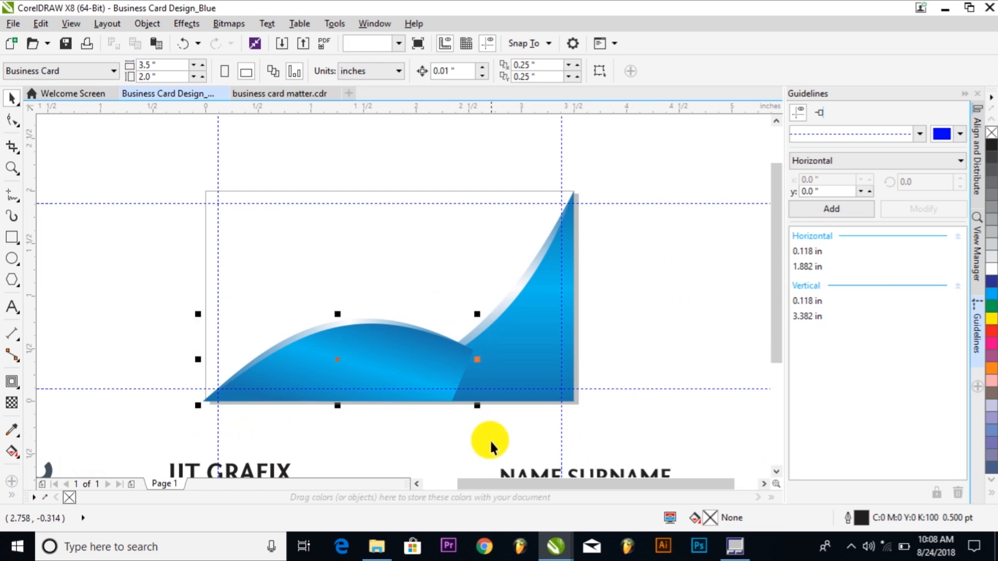
left_click(148, 23)
mouse_move(189, 205)
left_click(420, 227)
left_click(395, 203)
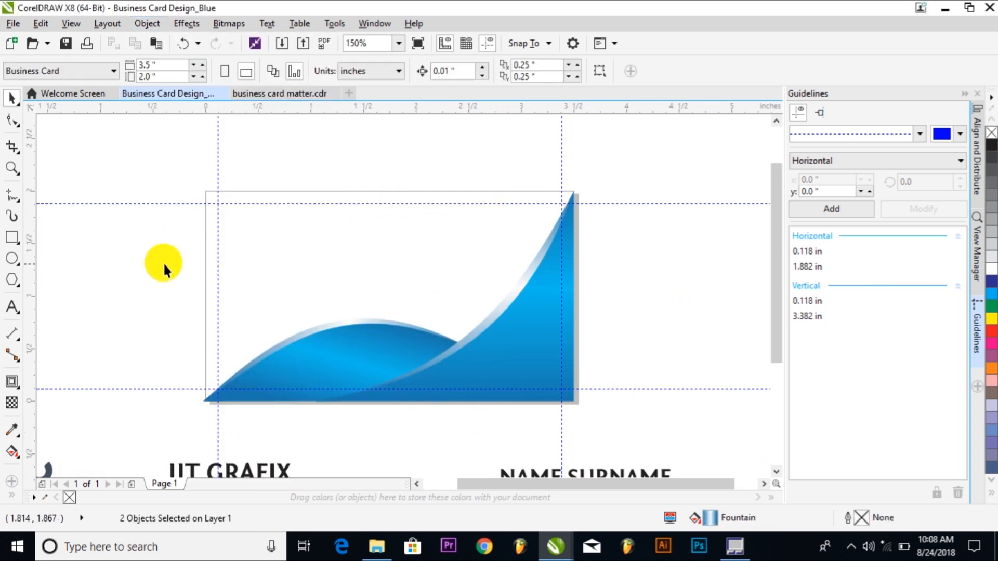
Duplicate the two tall curved shapes in place and mirror the copies horizontally onto the card's left side.
left_click_drag(159, 300, 567, 457)
left_click_drag(664, 145, 307, 448)
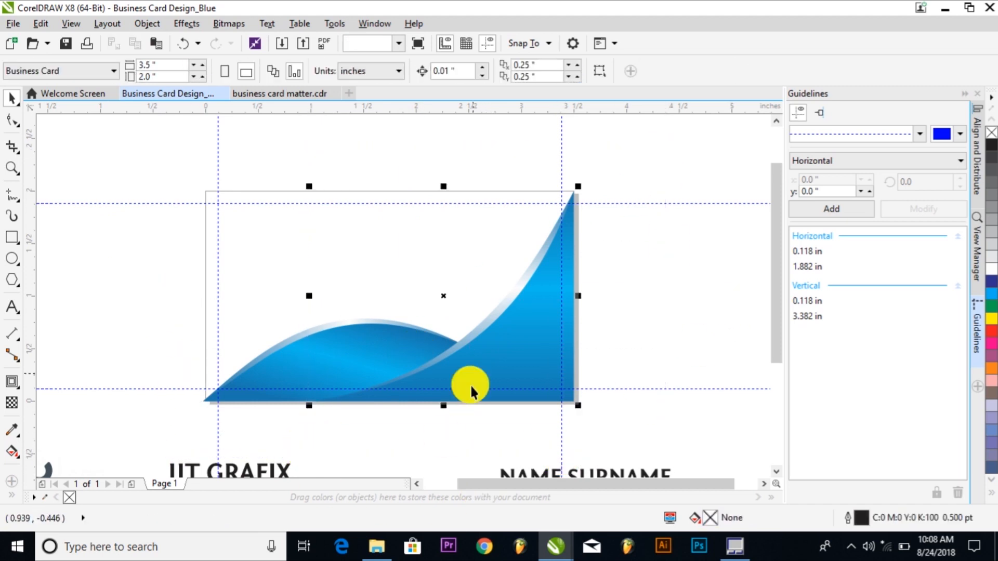
left_click(43, 23)
left_click(65, 126)
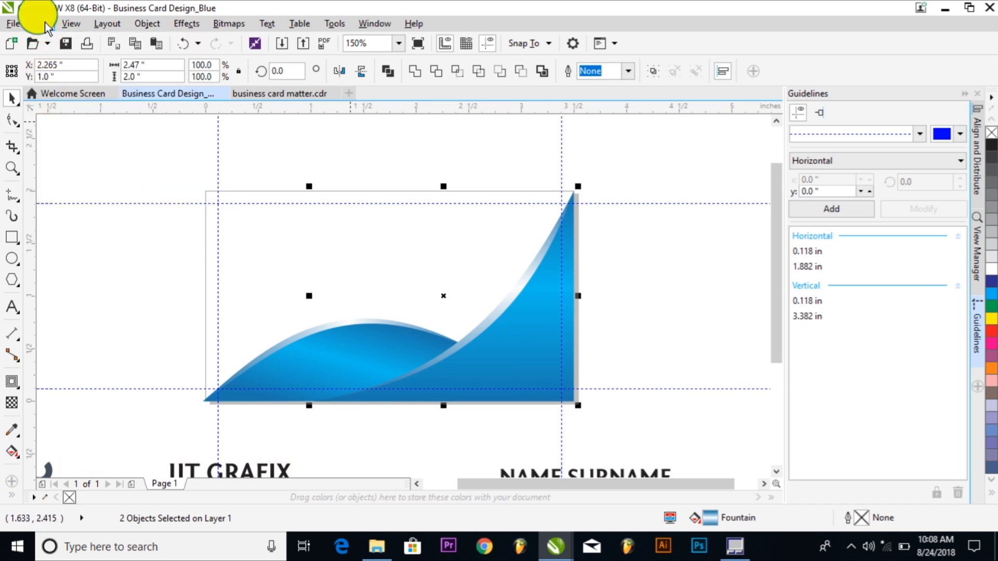
left_click(45, 22)
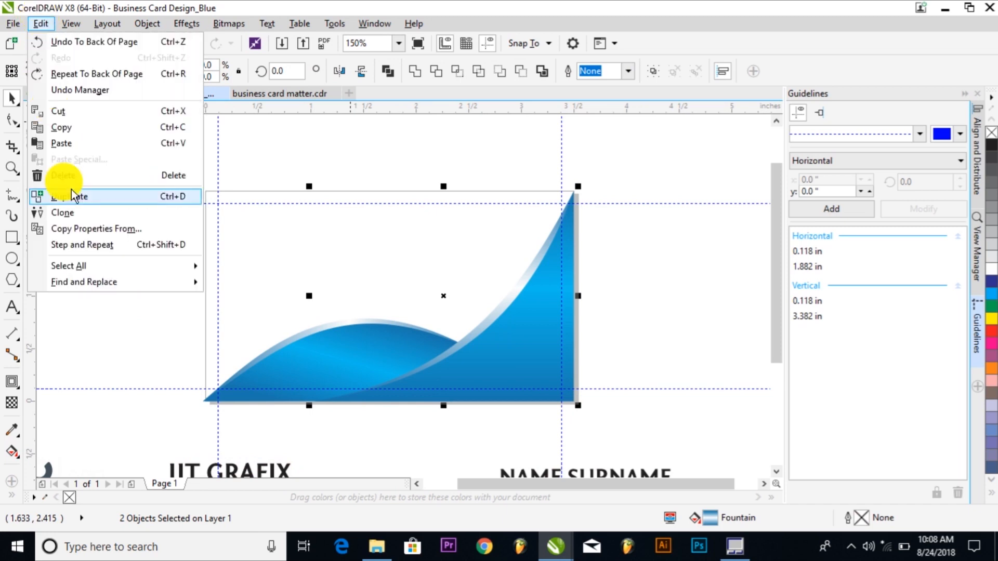
left_click(64, 139)
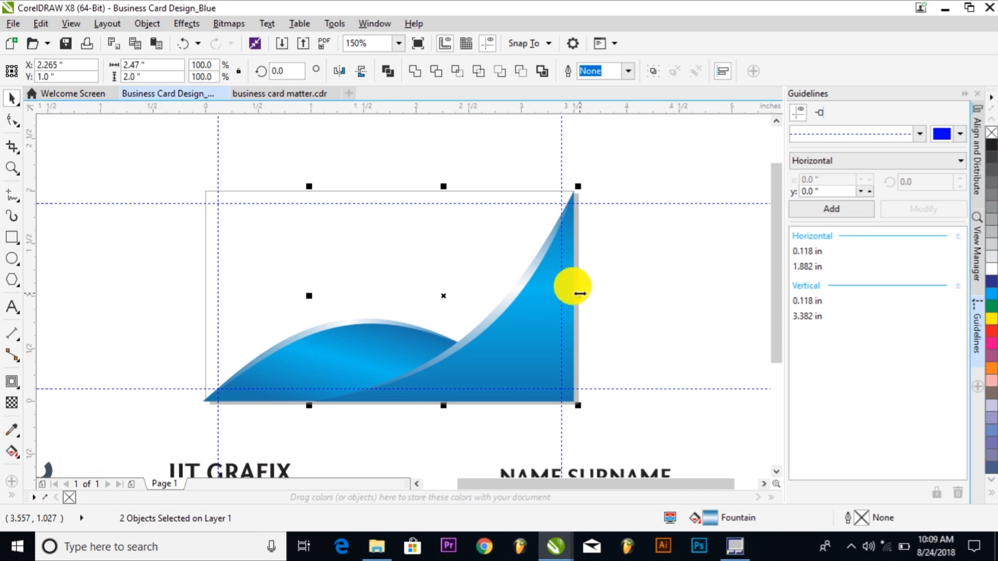
left_click_drag(580, 294, 249, 316)
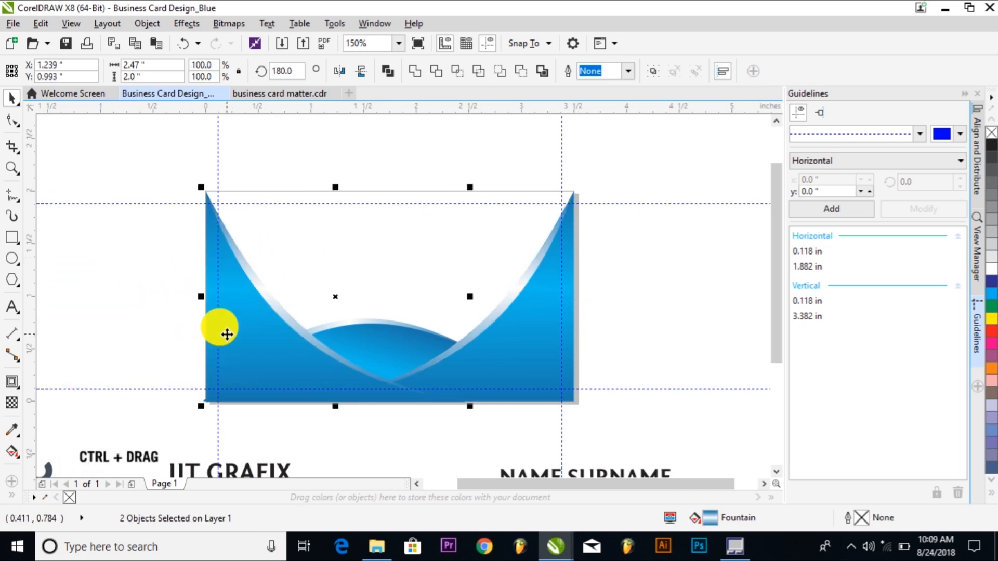
Reshape both mirrored shapes so their edges bulge rightward from the card's upper-left corner and taper into its lower-left corner.
left_click(16, 118)
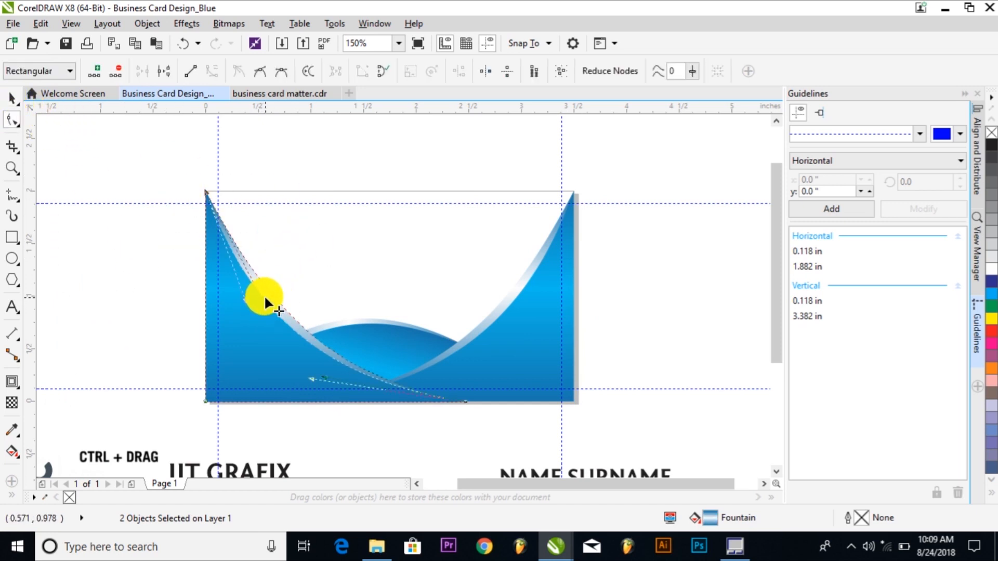
left_click_drag(262, 294, 366, 231)
left_click_drag(464, 204, 430, 172)
left_click_drag(530, 456, 264, 384)
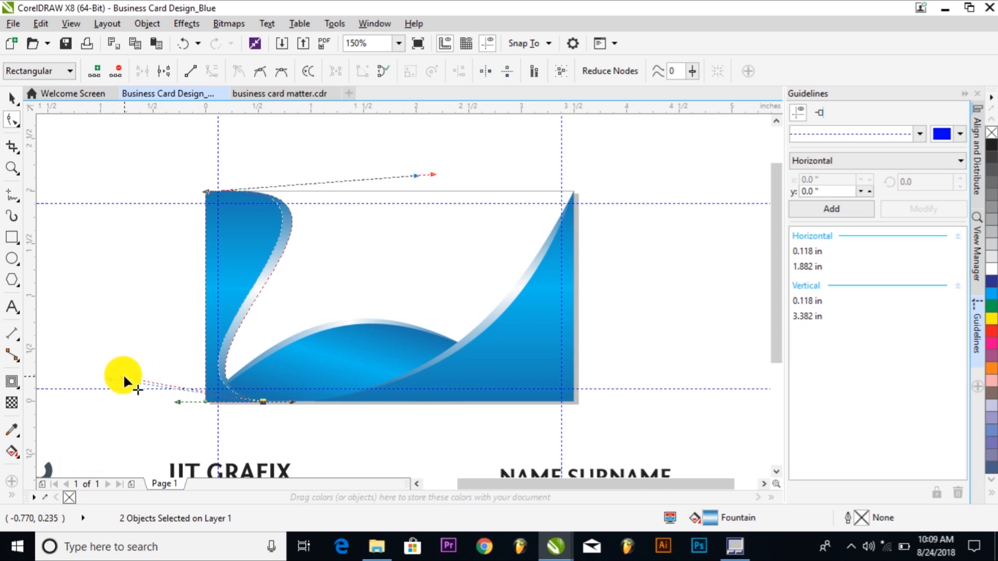
left_click_drag(123, 375, 351, 358)
left_click_drag(262, 399, 205, 398)
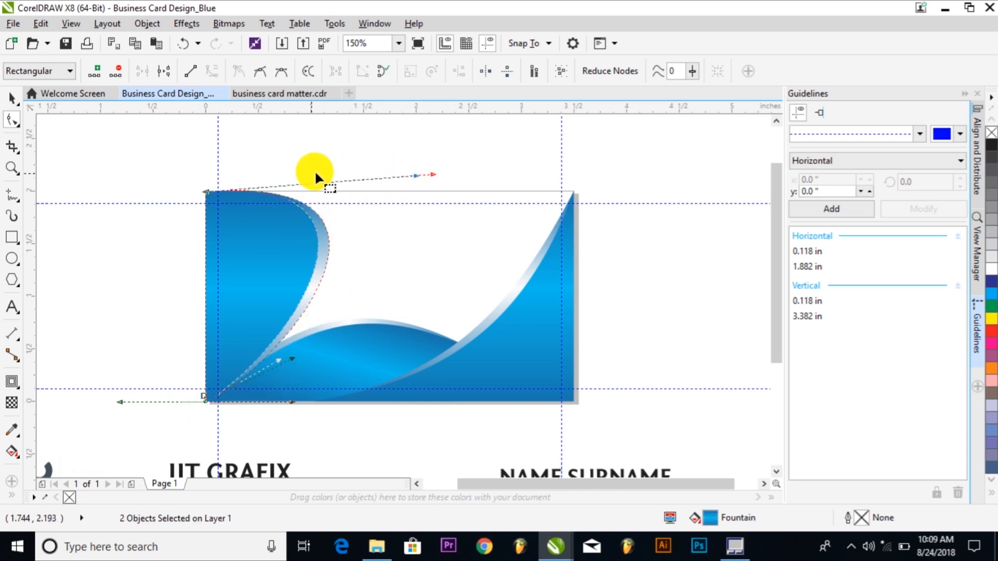
left_click_drag(432, 174, 422, 162)
key("ctrl+z")
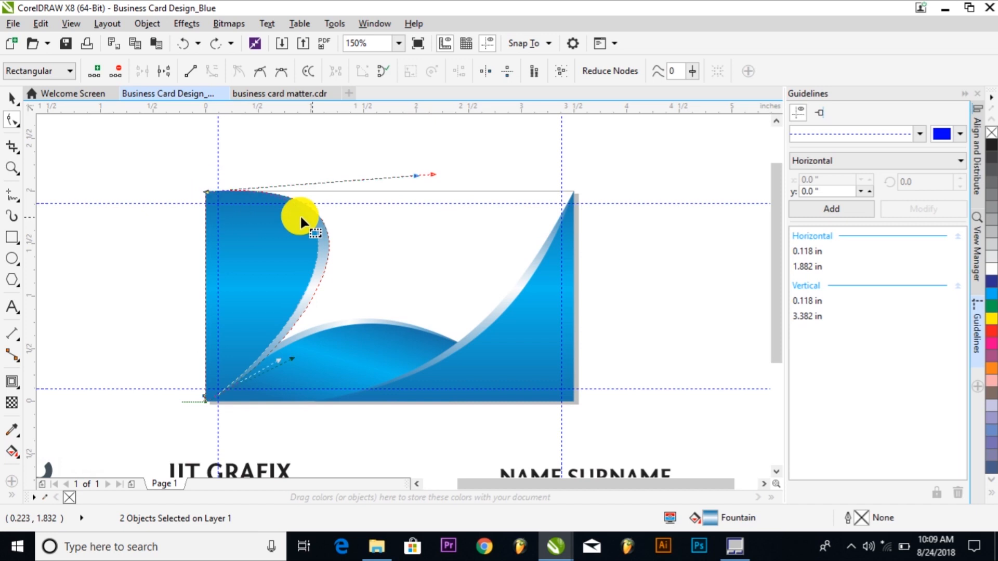
mouse_move(414, 179)
left_mouse_down()
mouse_move(404, 167)
mouse_move(412, 176)
mouse_move(387, 190)
mouse_move(402, 181)
left_mouse_up()
Fine-tune the upper curve of the outer white-edged shape on the card's left so its border follows the inner blue shape.
key("space")
key("Escape")
left_click(313, 273)
key("F10")
left_click_drag(201, 176, 316, 223)
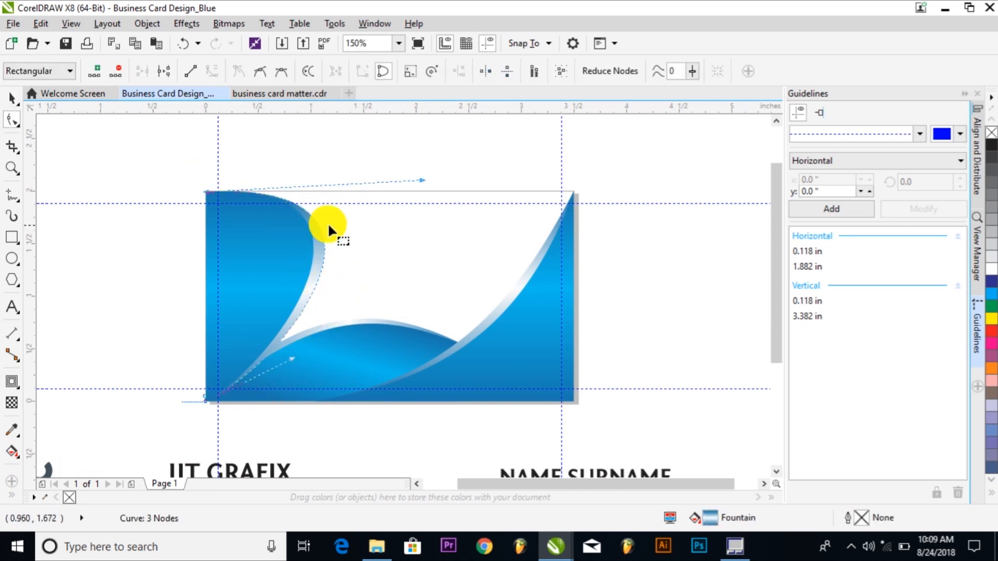
mouse_move(418, 181)
left_mouse_down()
mouse_move(401, 185)
mouse_move(414, 173)
left_mouse_up()
key("space")
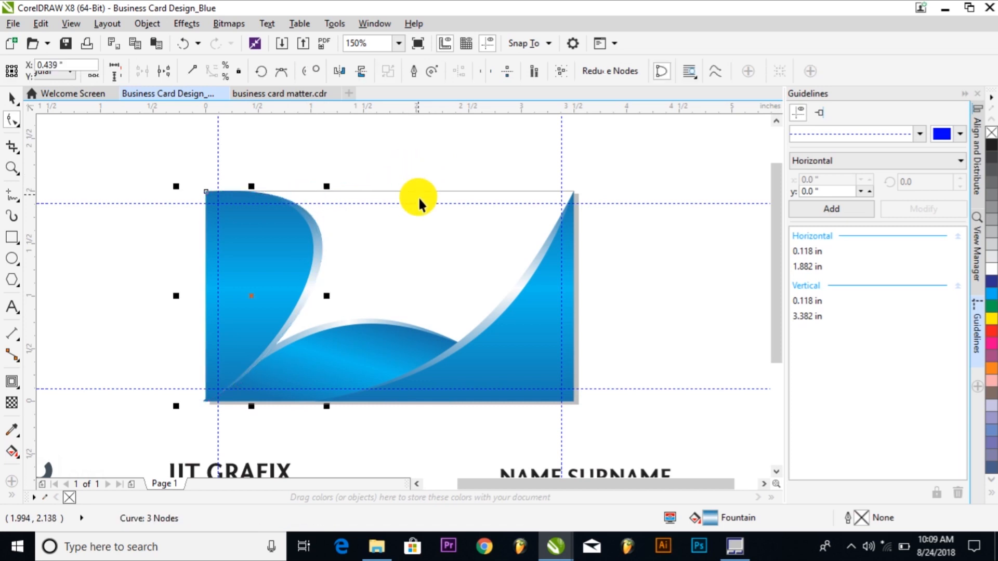
Send the two curved shapes on the card's left side to the back of the page.
key("Escape")
left_click_drag(138, 162, 332, 413)
left_click(116, 24)
mouse_move(145, 18)
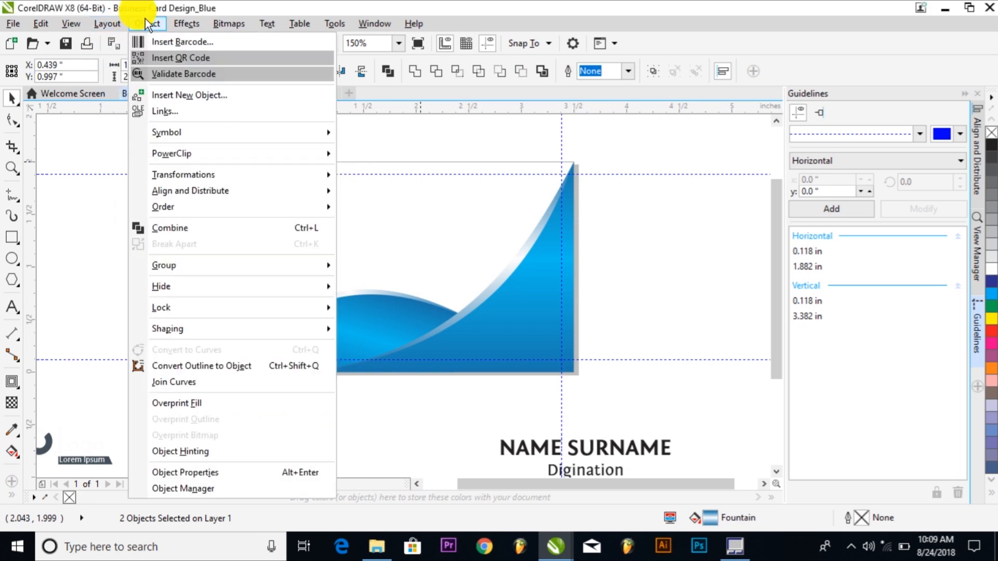
mouse_move(179, 210)
left_click(385, 224)
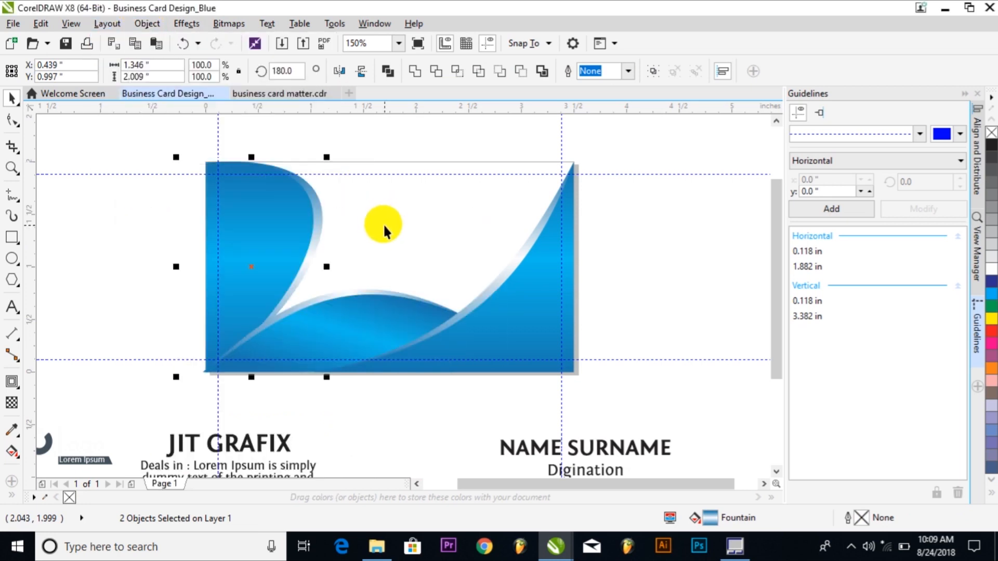
Duplicate the outer white-centred wave shape in place and send the copy to the back of the page.
left_click(382, 251)
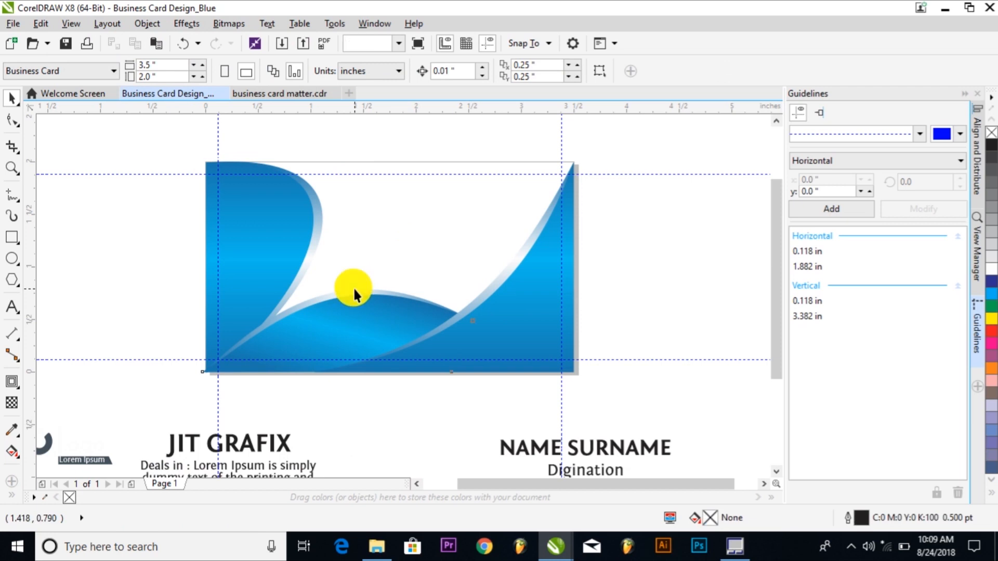
left_click(353, 286)
left_click(40, 21)
left_click(66, 128)
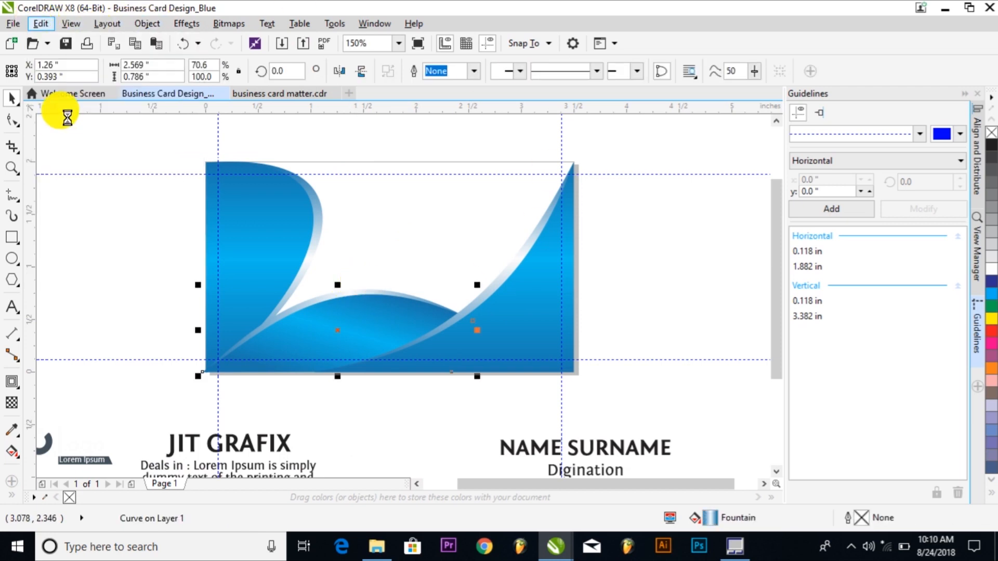
left_click(43, 24)
left_click(71, 141)
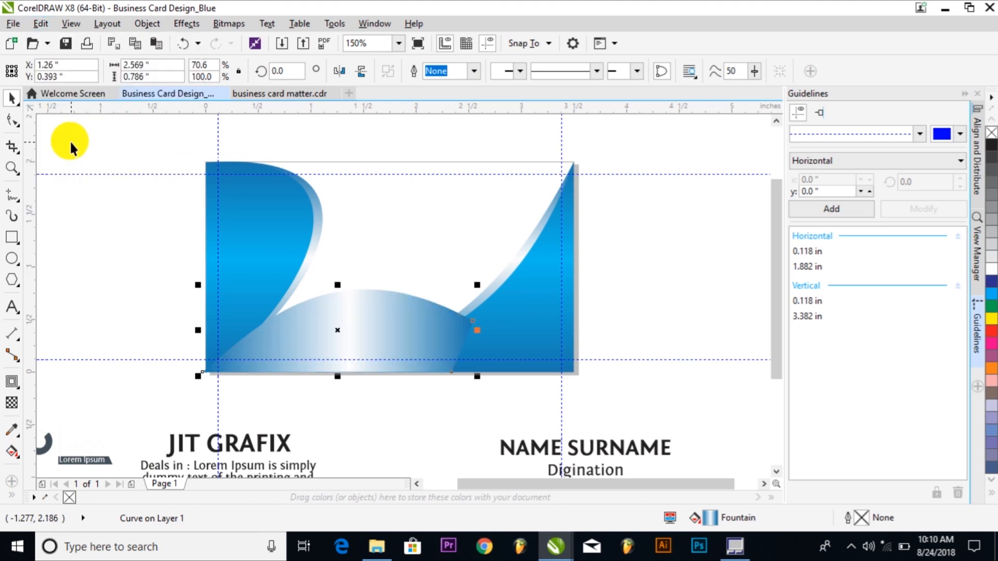
left_click(147, 24)
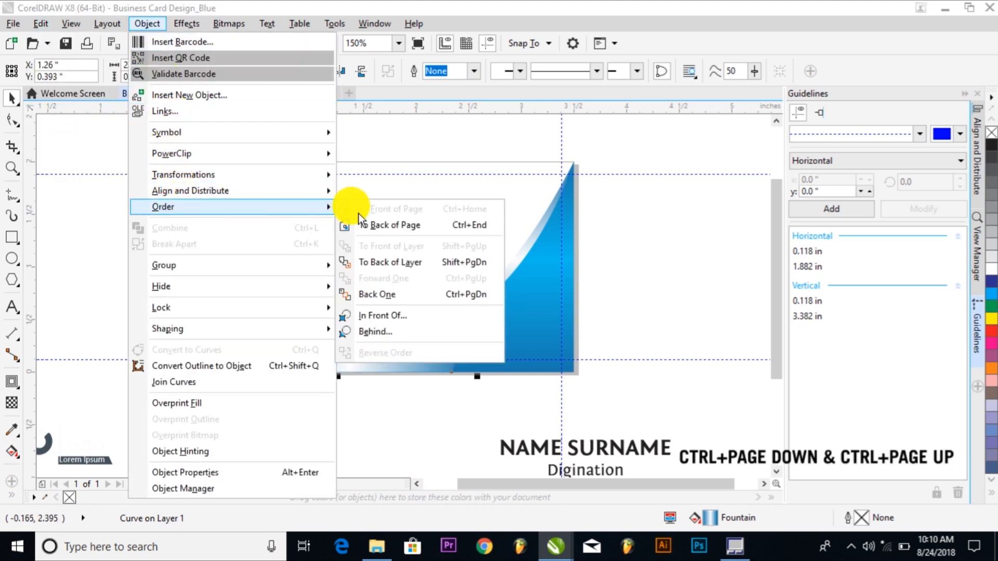
left_click(382, 222)
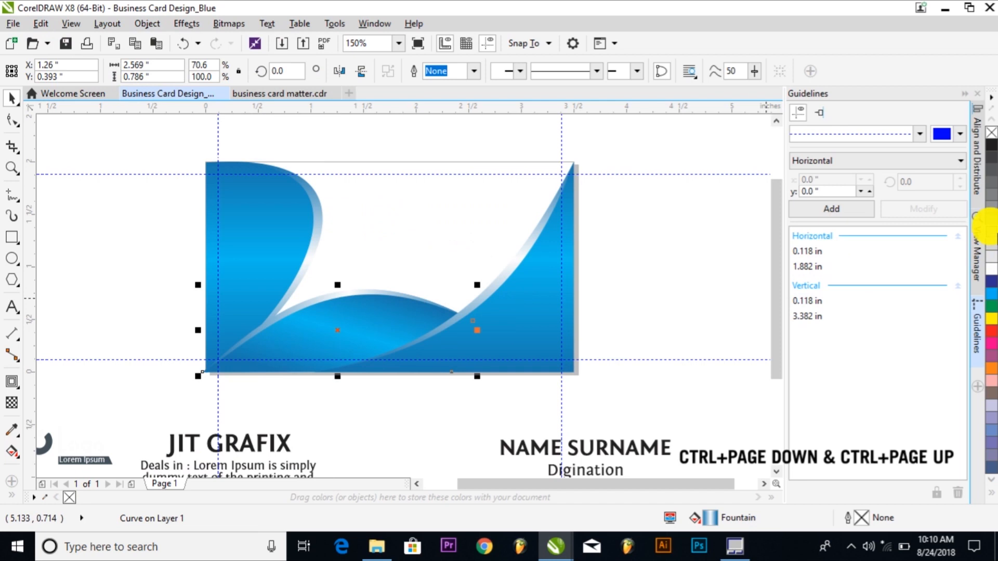
Fill the rear wave copy with 20% black and raise its upper curve slightly above the white-edged wave.
left_click(992, 244)
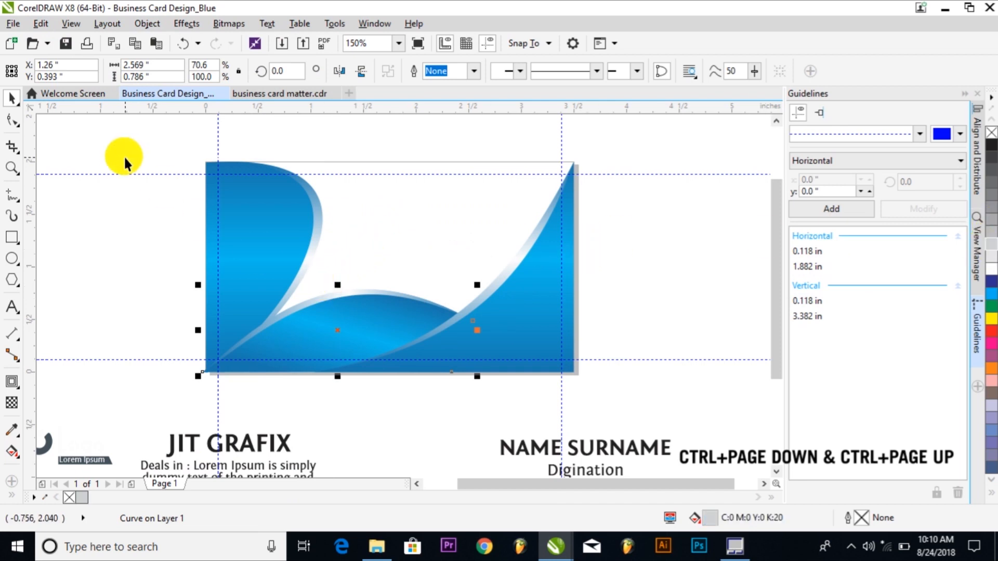
left_click(14, 119)
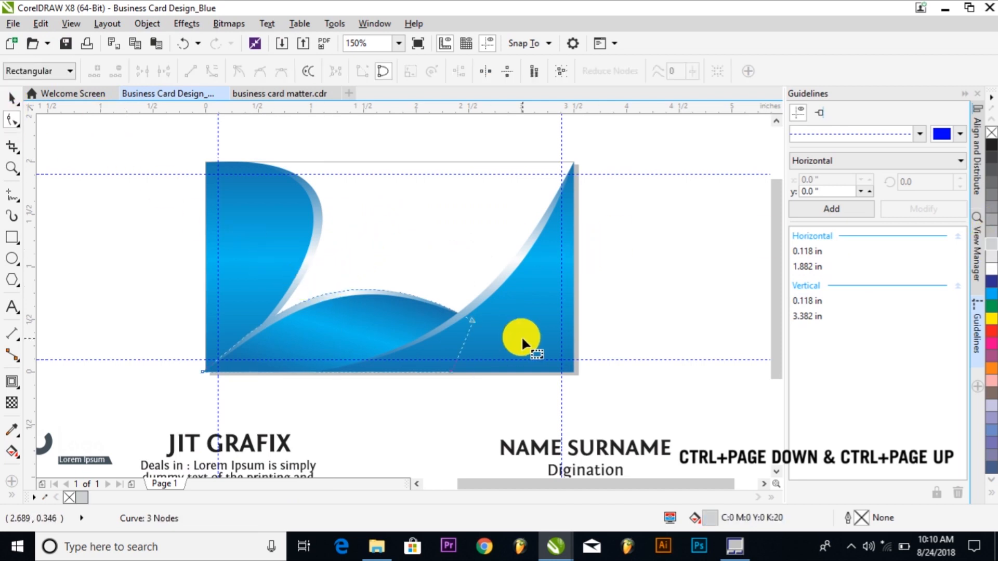
left_click(476, 315)
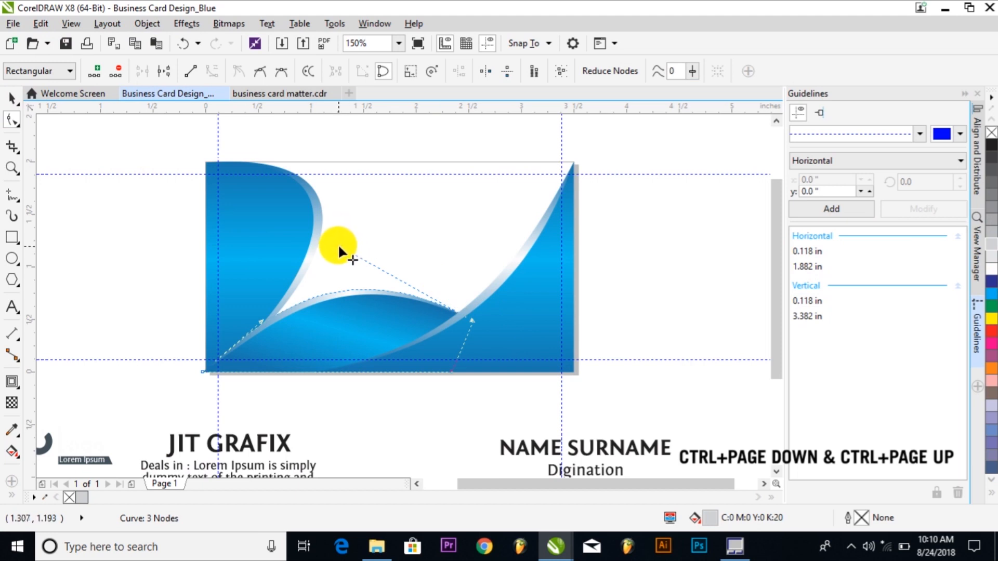
left_click_drag(339, 247, 331, 234)
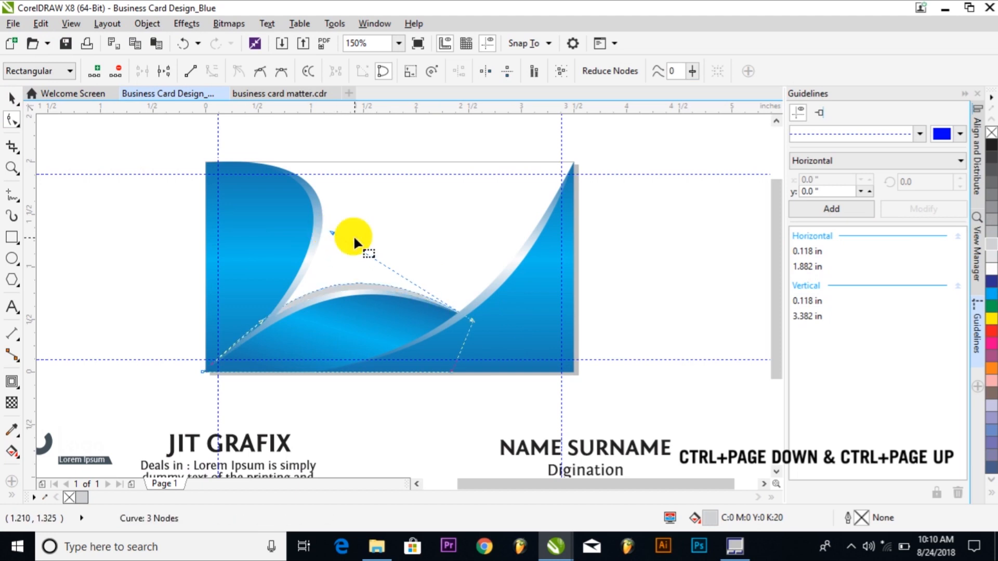
Recolour the rear wave copy, trying orange C:0 M:60 Y:100 K:0 before settling on a darker grey.
key("space")
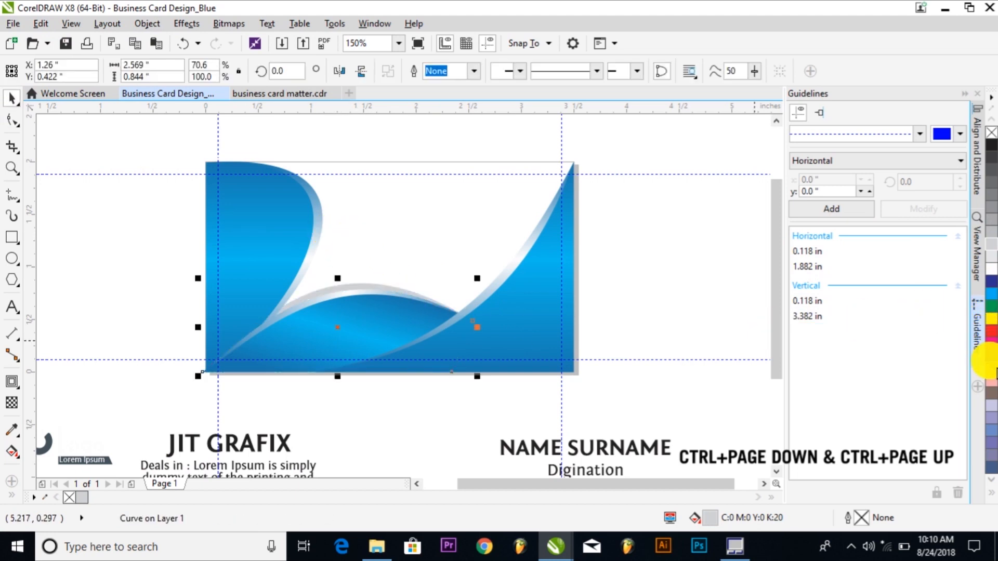
left_click(993, 369)
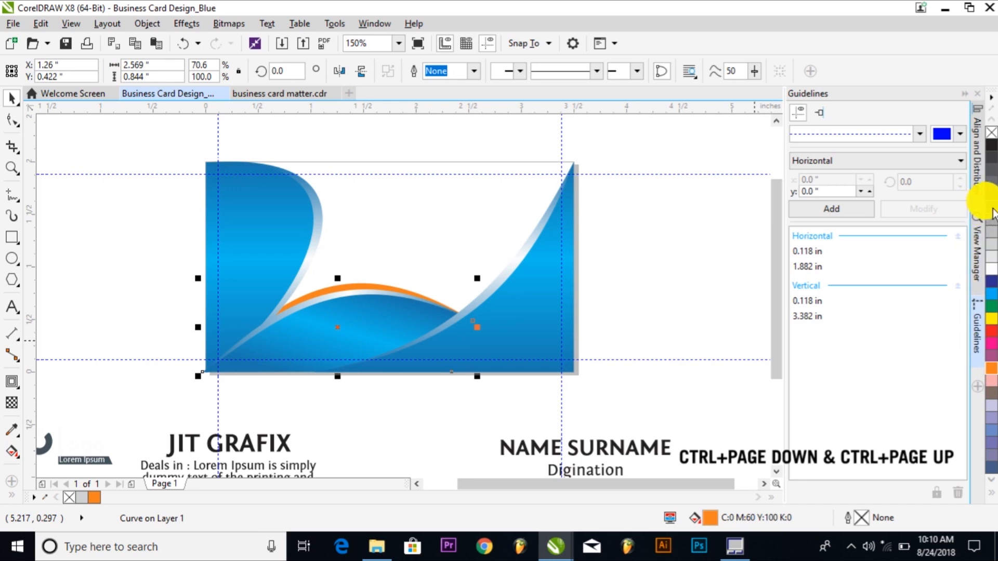
left_click(406, 163)
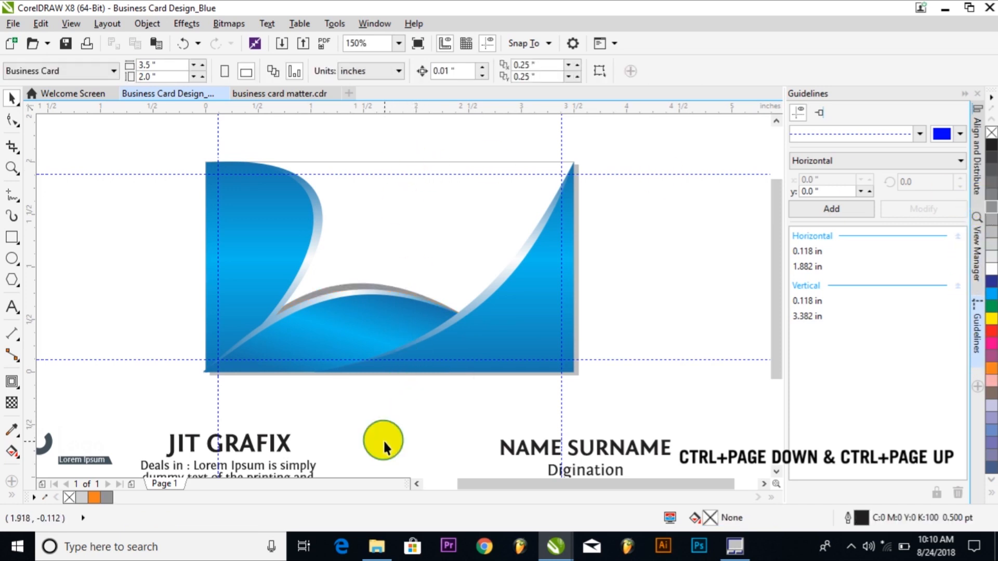
Send the two left-side curved shapes to the back of the page, behind the grey wave.
left_click_drag(167, 179, 334, 385)
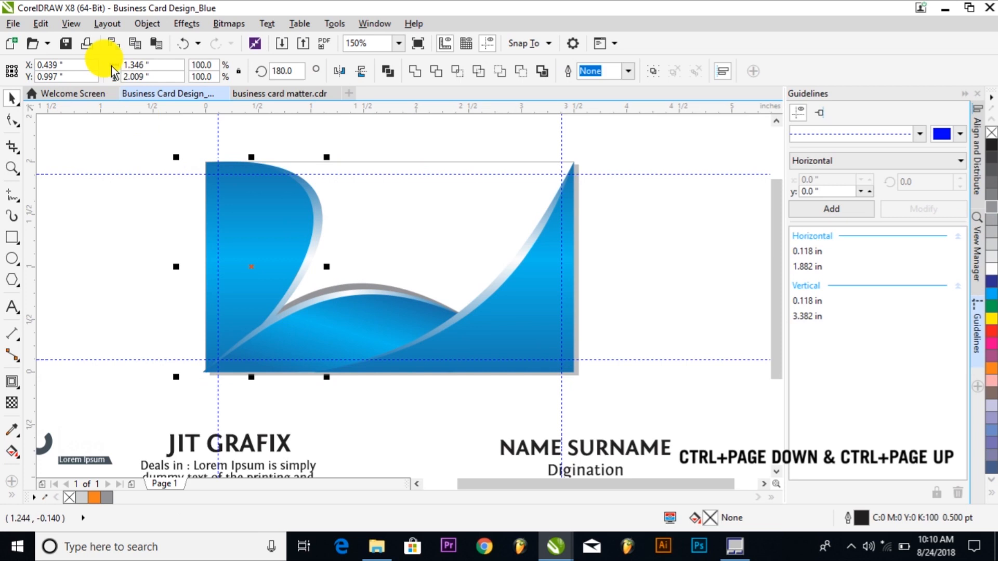
left_click(147, 23)
mouse_move(317, 206)
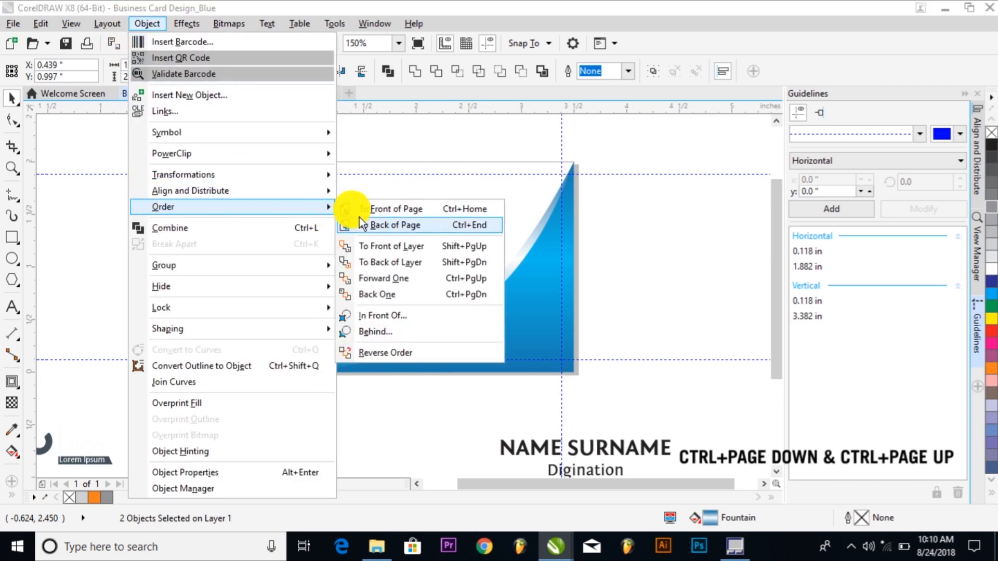
left_click(401, 224)
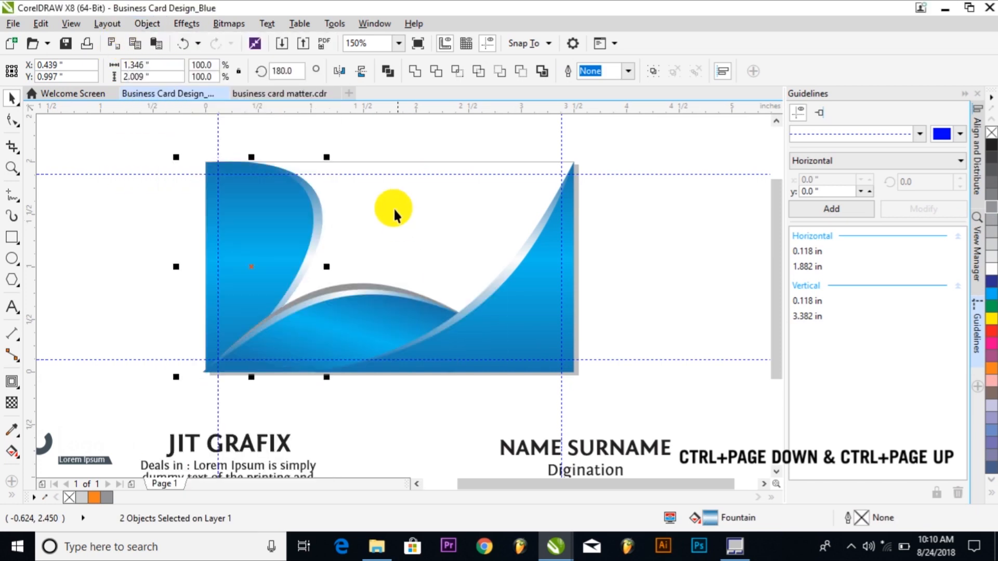
left_click(340, 134)
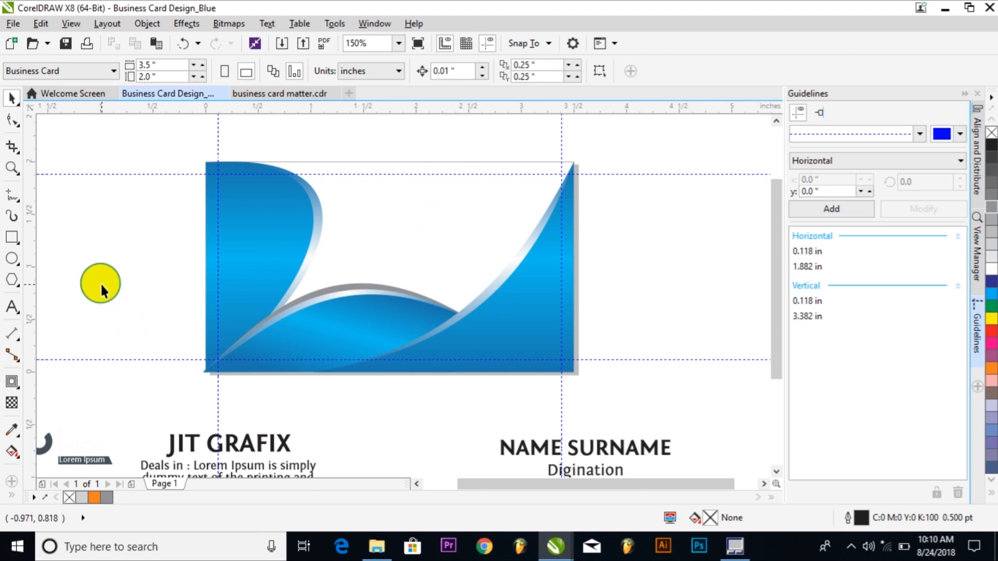
Resize the three wave shapes together to about 2.541 × 0.971 inches, fitting their left tip to the card's lower-left corner.
left_click_drag(261, 310, 503, 395)
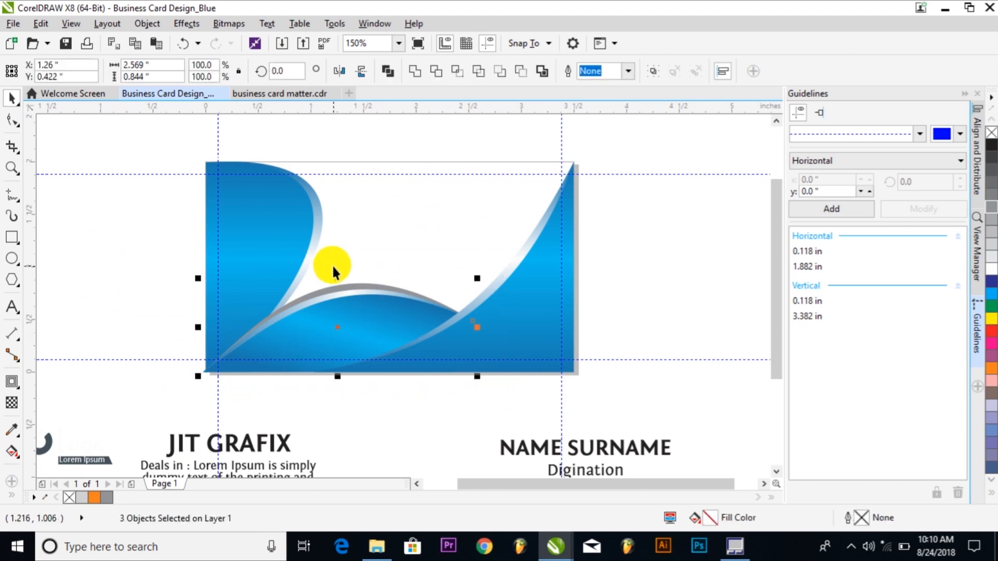
mouse_move(338, 276)
left_mouse_down()
mouse_move(335, 251)
mouse_move(338, 265)
left_mouse_up()
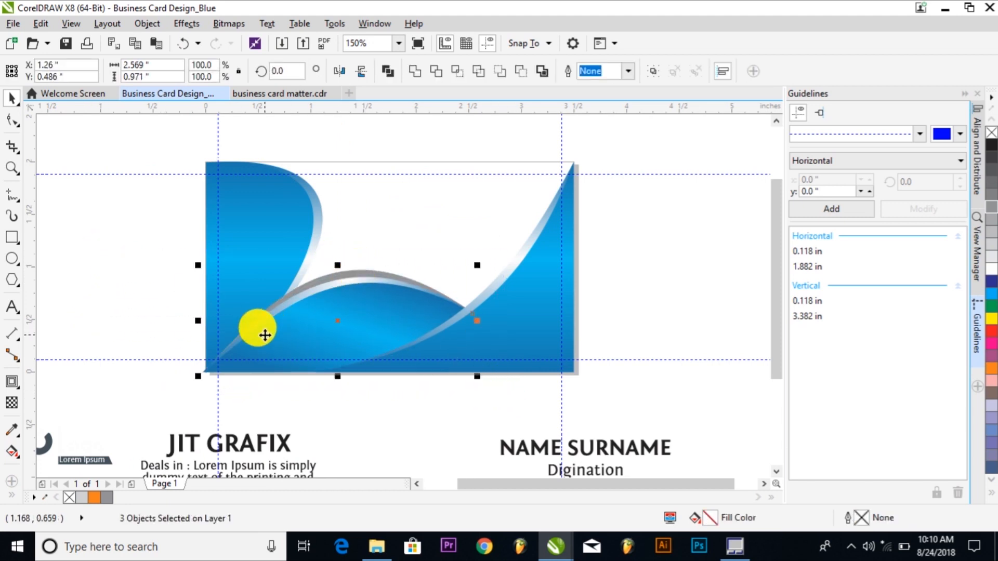
mouse_move(195, 327)
left_mouse_down()
mouse_move(201, 312)
mouse_move(205, 323)
left_mouse_up()
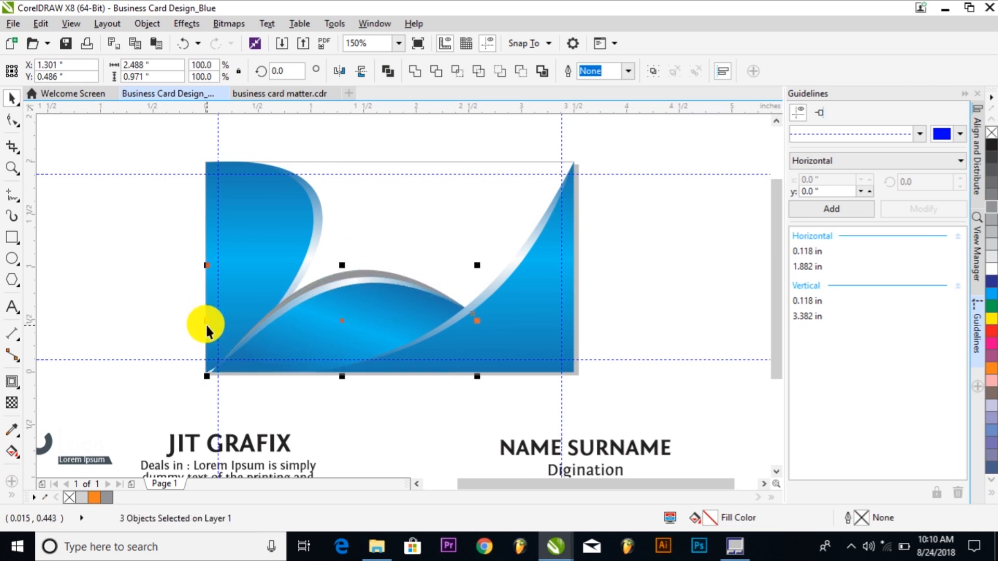
scroll(205, 342, "up", 3)
left_click_drag(214, 257, 201, 267)
scroll(204, 278, "down", 1)
scroll(203, 279, "up", 1)
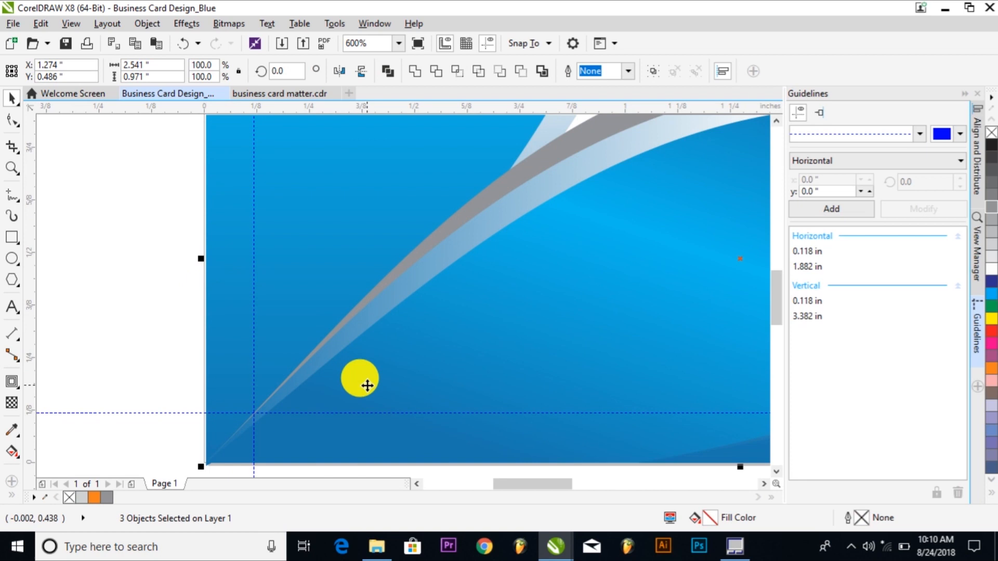
scroll(366, 379, "down", 2)
scroll(366, 379, "down", 1)
Create a page-sized 3.5 × 2 inch rectangle that matches the card's boundary.
left_click(276, 284)
key("F2")
left_click_drag(222, 265, 634, 406)
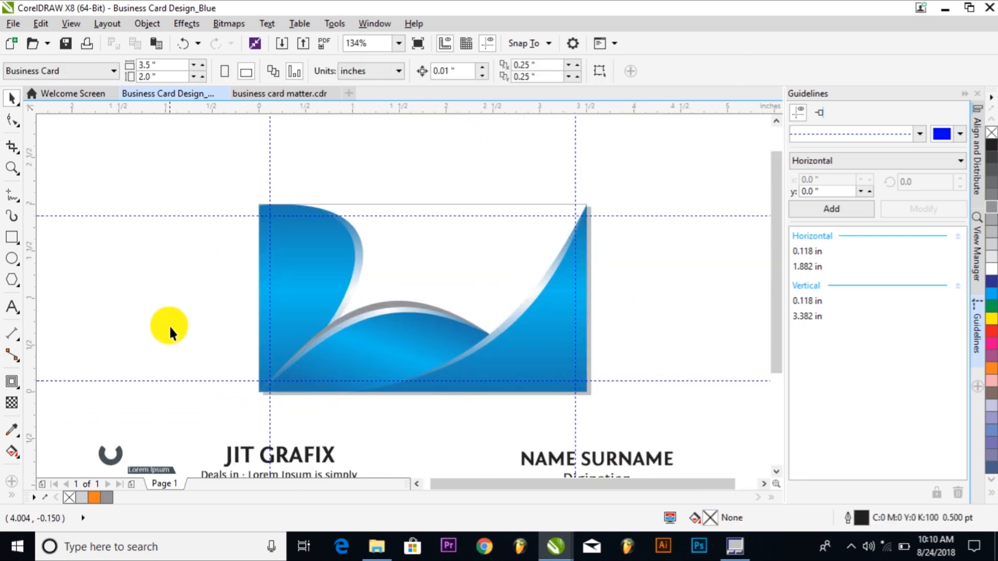
double_click(14, 237)
scroll(121, 458, "down", 1)
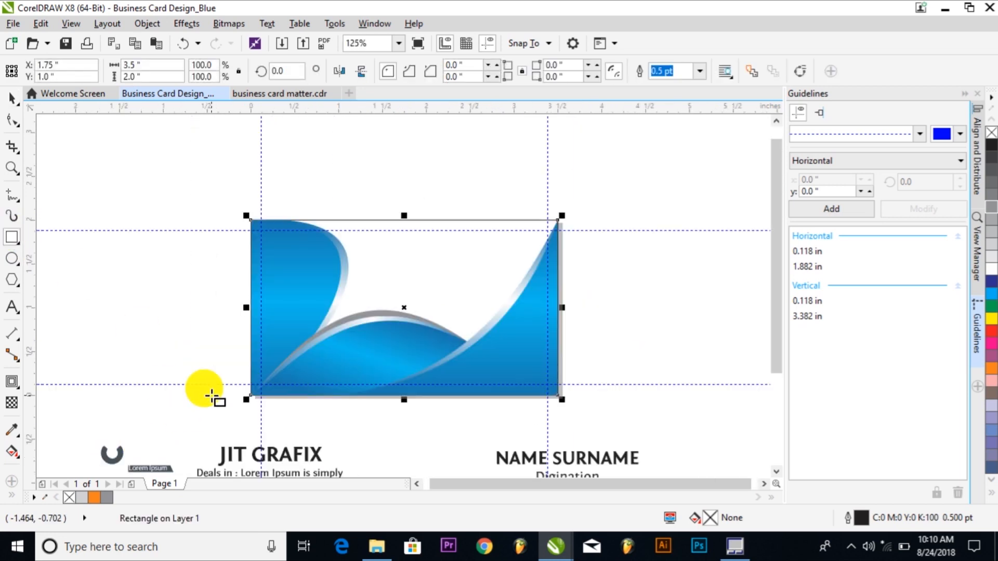
Fill the page-sized rectangle with the dark slate colour sampled from the logo's ring.
key("space")
scroll(114, 465, "down", 2)
scroll(115, 462, "up", 2)
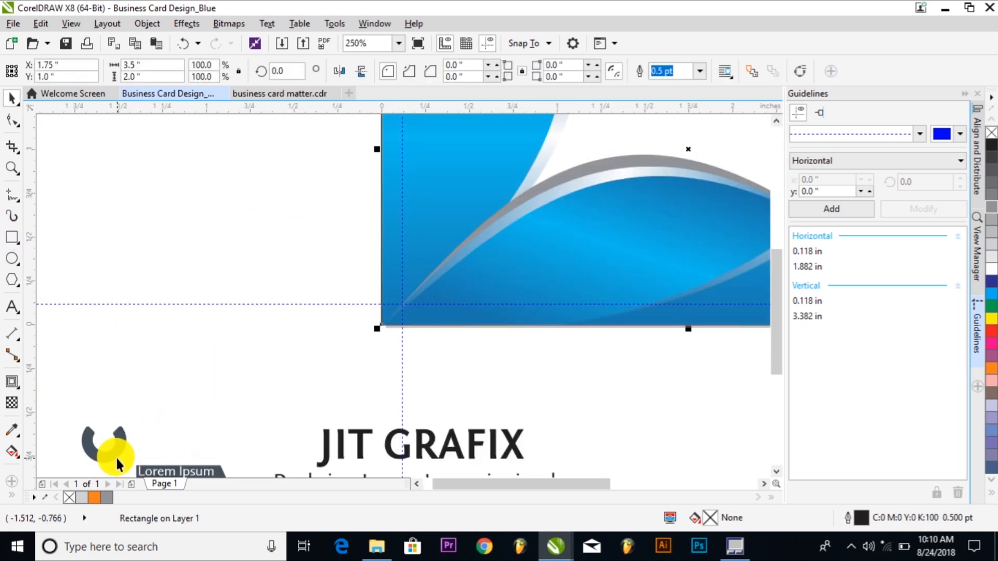
scroll(119, 450, "up", 6)
scroll(131, 447, "down", 8)
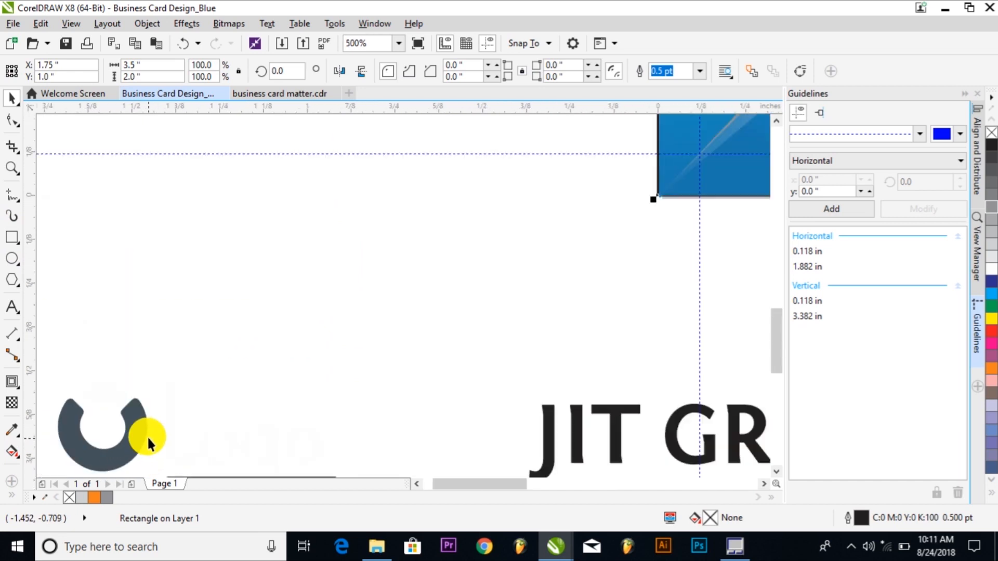
left_click(13, 432)
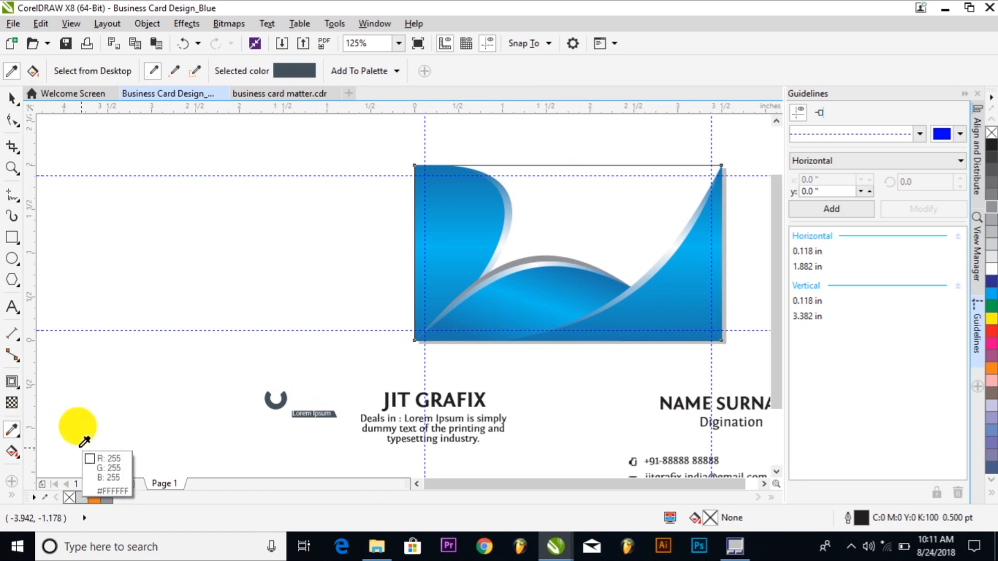
left_click(285, 397)
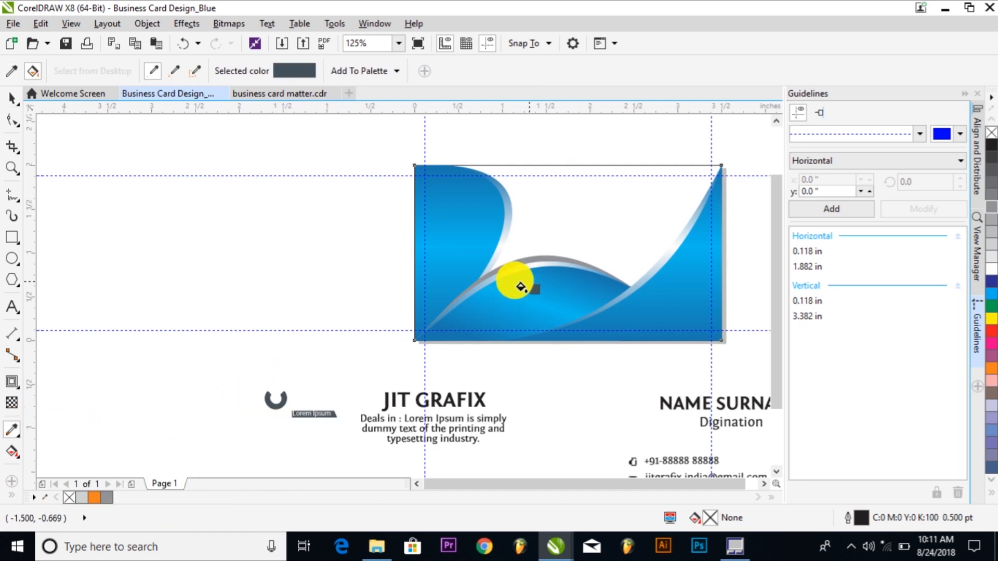
left_click(566, 213)
key("space")
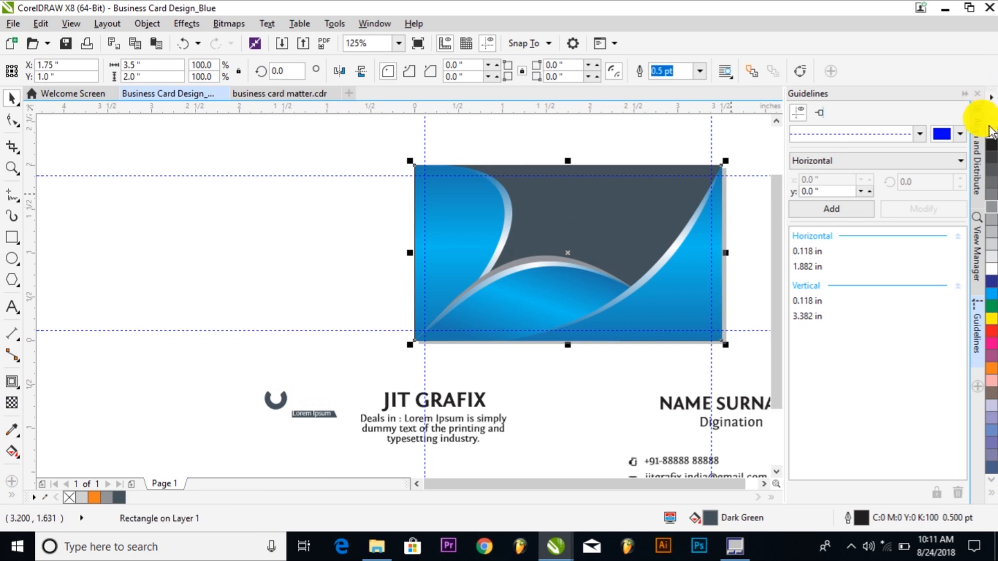
left_click(255, 280)
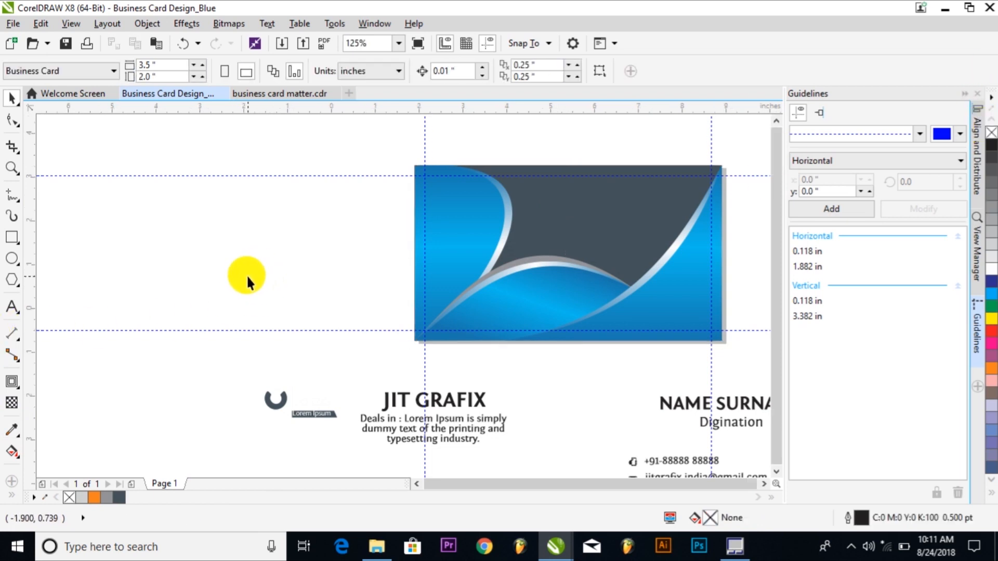
Set the JIT GRAFIX heading's font size to 16 pt.
scroll(248, 275, "down", 2)
left_click_drag(145, 187, 602, 383)
key("F2")
left_click_drag(189, 170, 695, 438)
left_click(323, 410)
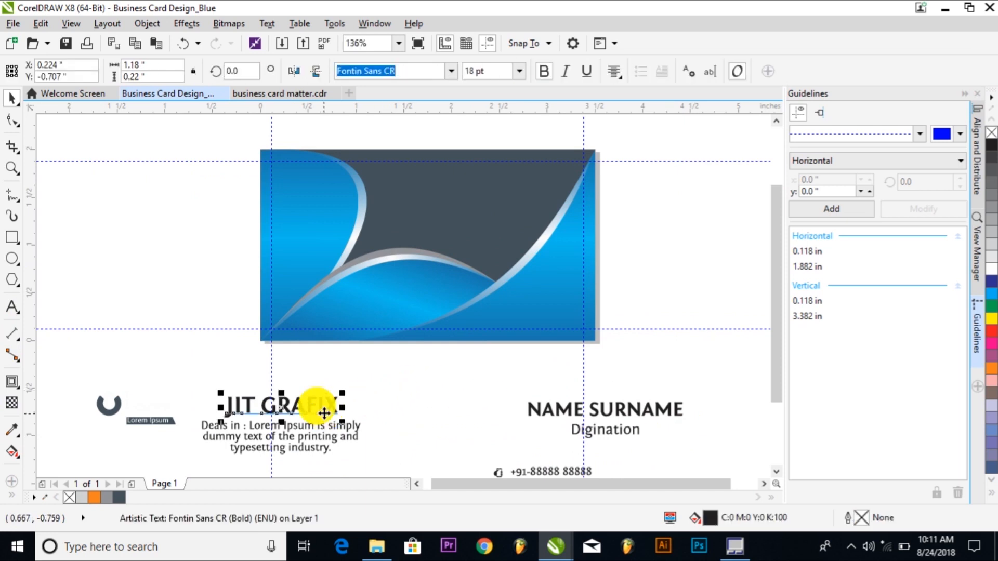
left_click(505, 70)
type("16")
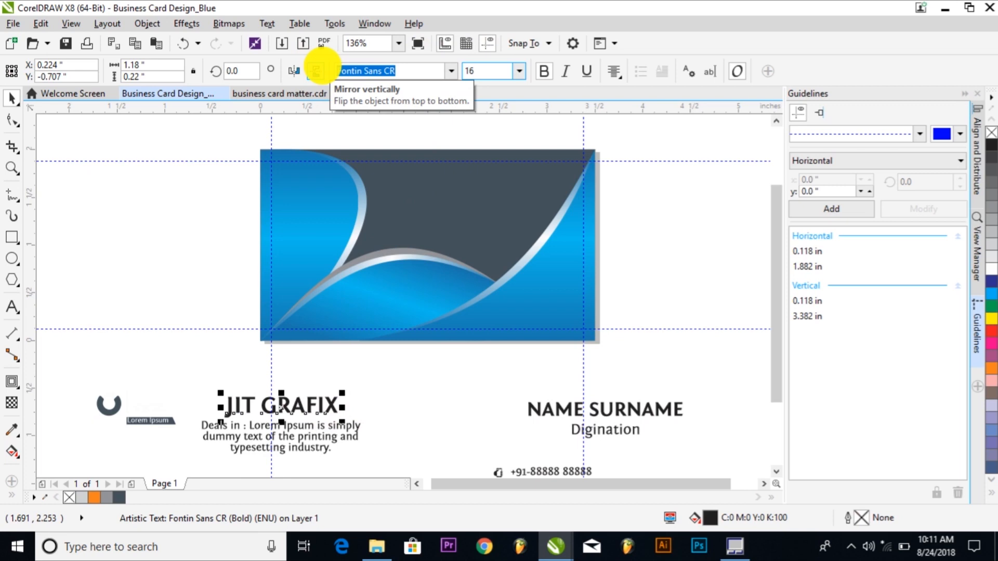
key("Return")
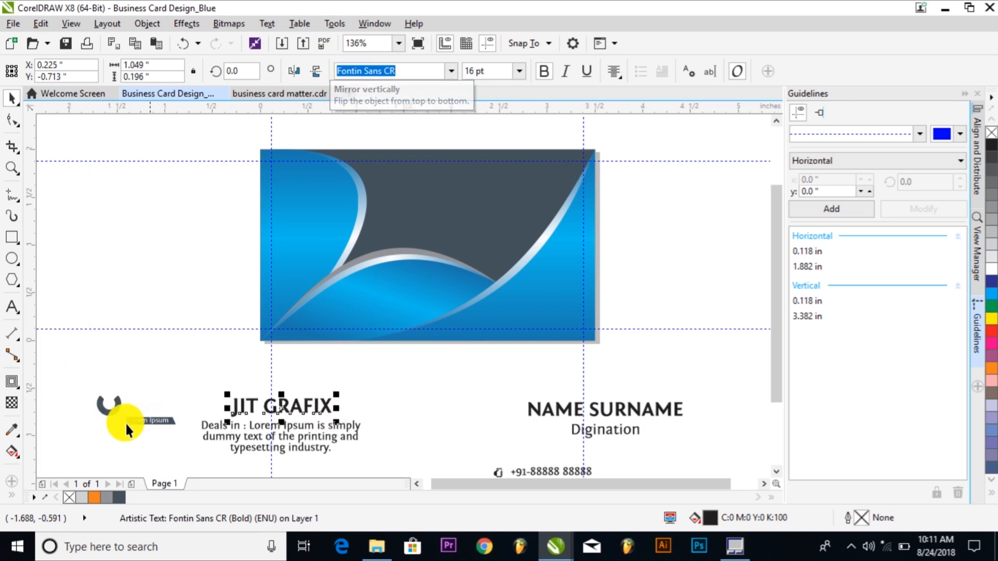
Set the font size of the three-line "Deals in" description to 8 pt.
left_click(288, 451)
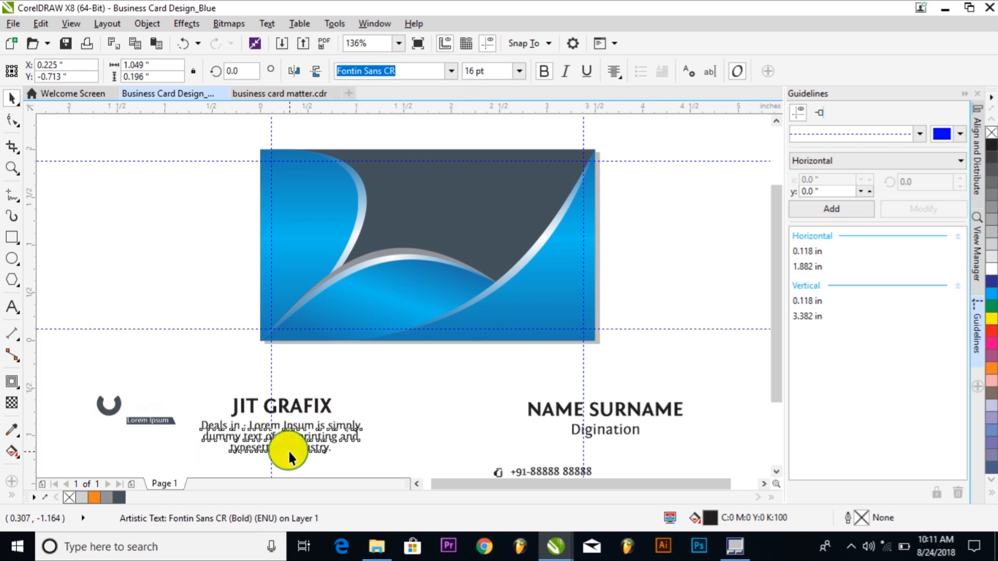
left_click(495, 69)
type("8")
key("Return")
Move the complete logo onto the blue curved shape in the card's upper-left corner, inside the guidelines.
left_click_drag(75, 363, 222, 462)
left_click_drag(138, 412, 307, 189)
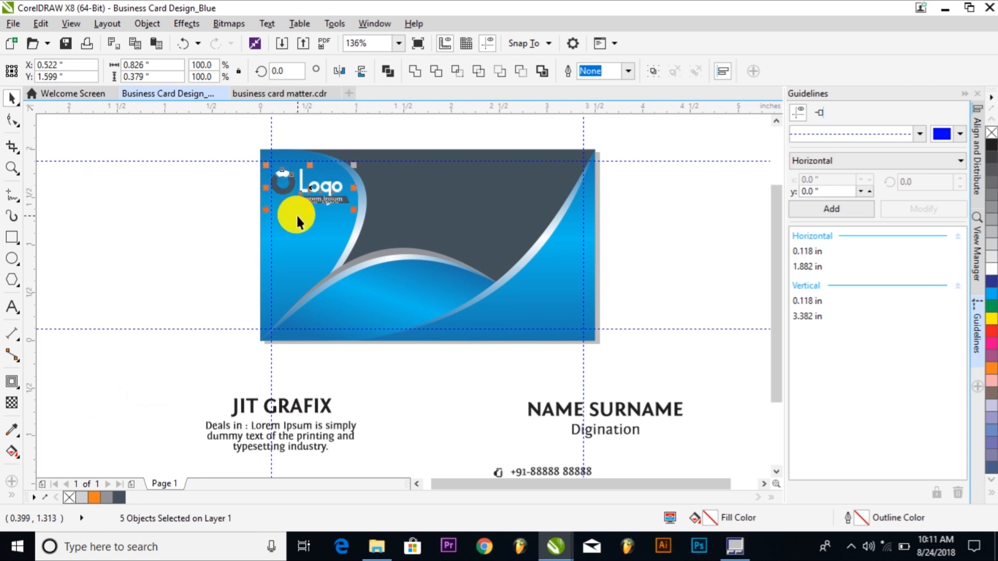
left_click(147, 222)
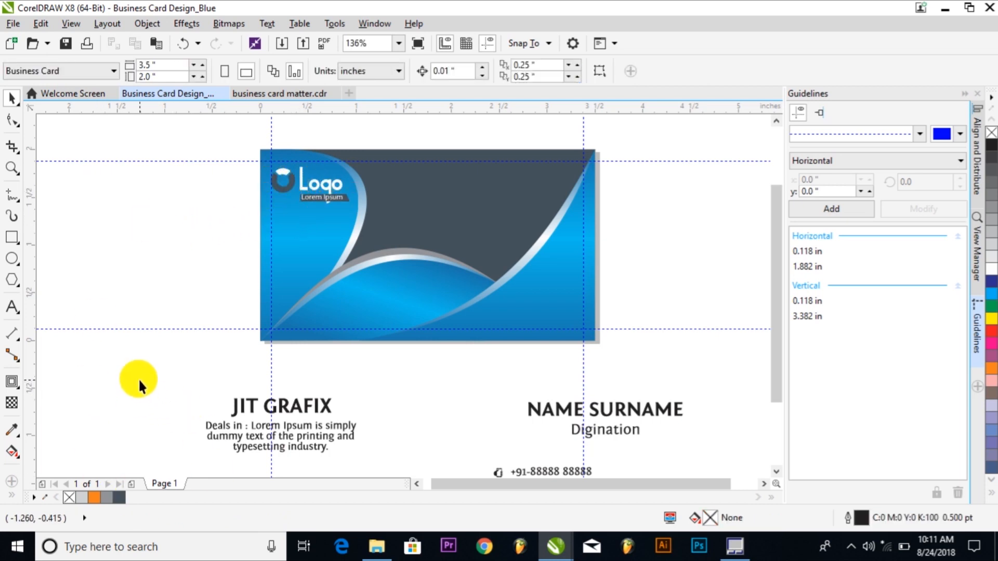
Place the heading and description on the card's upper dark area, enlarged to about 17.1 pt and 8.55 pt.
left_click_drag(355, 464, 388, 465)
left_click_drag(345, 429, 536, 234)
left_click(619, 211)
Recolour the JIT GRAFIX heading cyan and the description beneath it white.
left_click(505, 183)
left_click(504, 183)
left_click(992, 294)
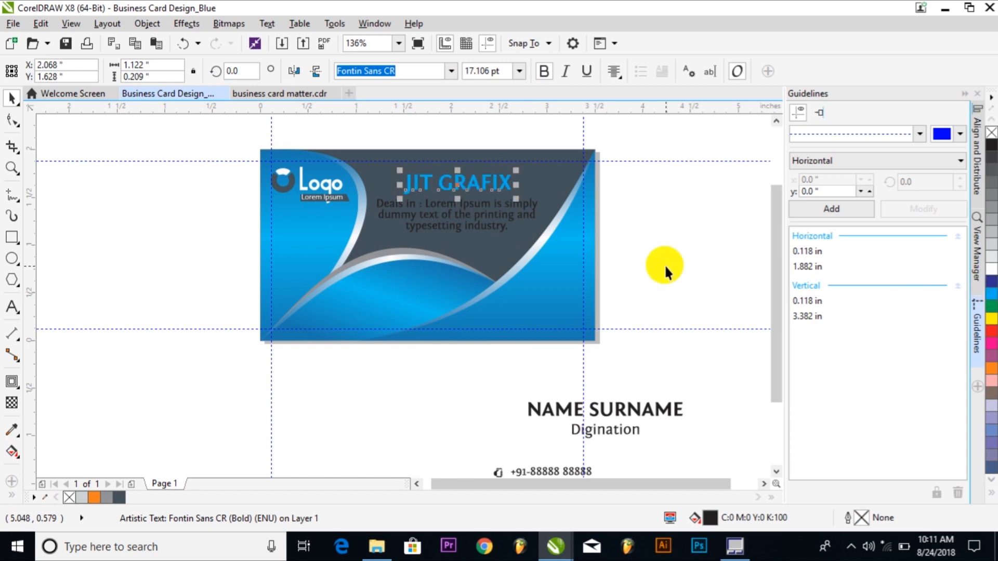
left_click(673, 254)
left_click(511, 213)
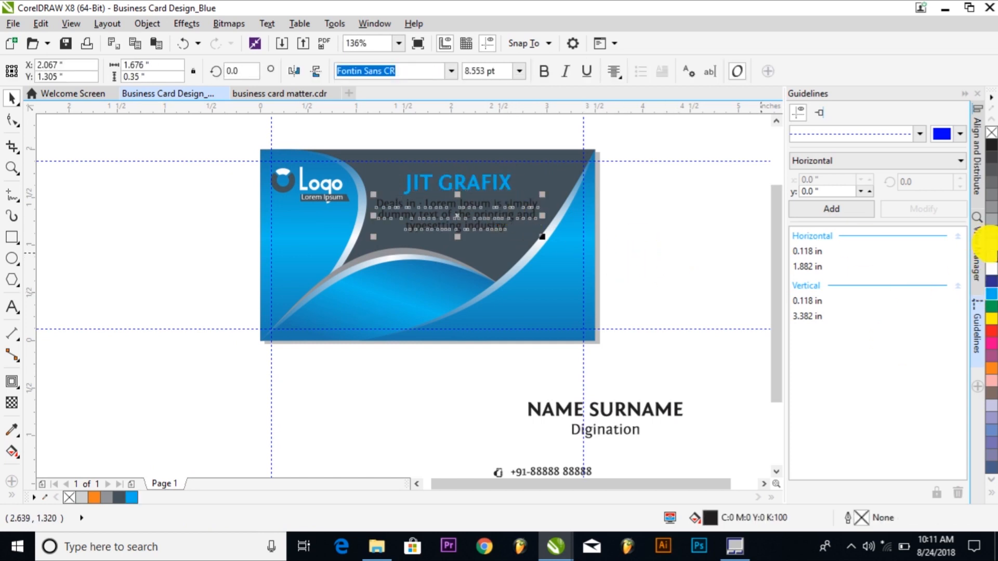
left_click(990, 266)
Move the QR code onto the blue area in the card's lower-right corner, inside the guidelines.
scroll(603, 355, "down", 2)
left_click(535, 428)
left_click_drag(438, 410, 525, 414)
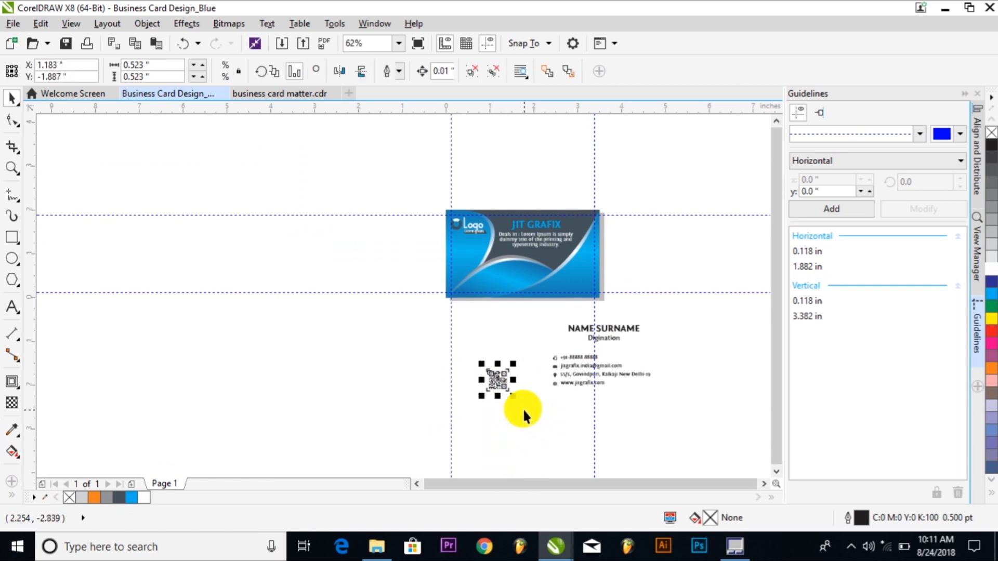
left_click_drag(572, 283, 576, 276)
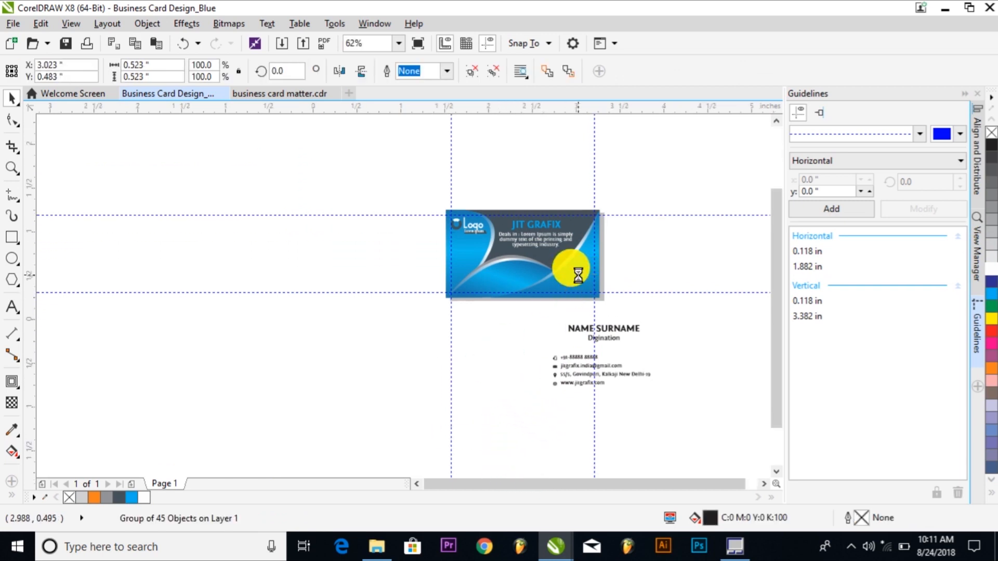
Bring the QR code to the front of the page and recolour it white.
scroll(579, 275, "up", 2)
left_click(154, 24)
mouse_move(169, 207)
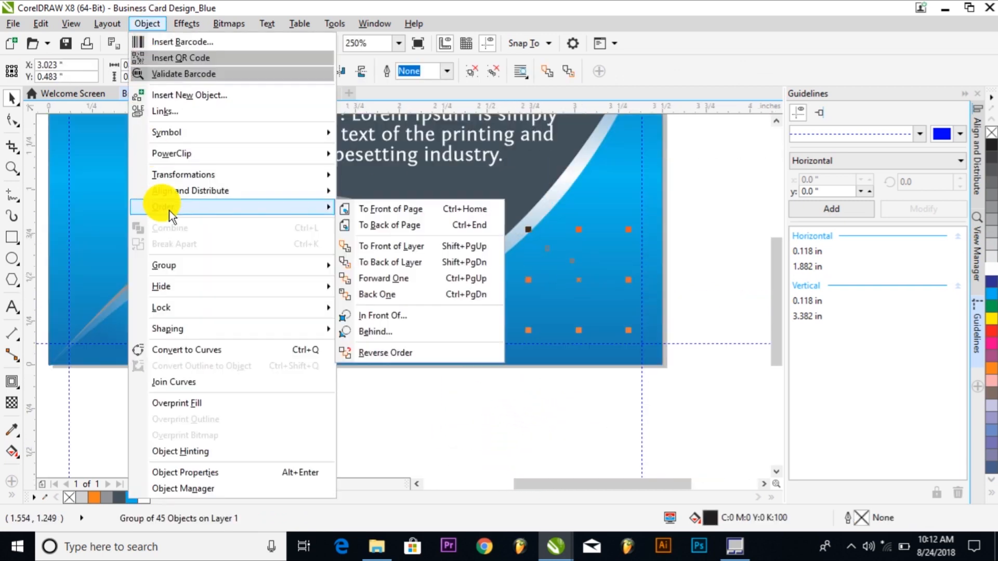
left_click(411, 208)
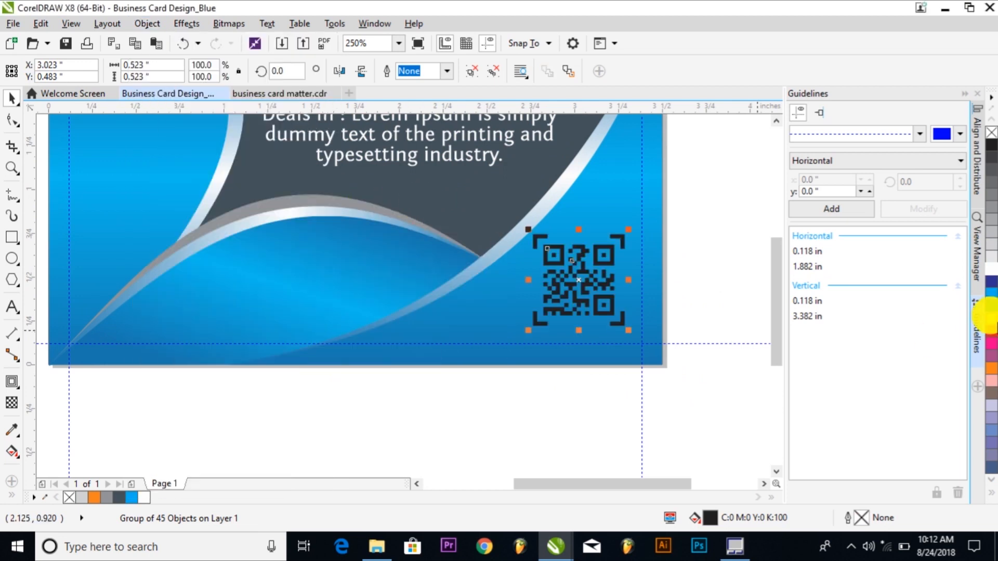
left_click(697, 299)
Add a second page and paste a copy of the entire card design from the first page onto it.
scroll(698, 298, "down", 2)
key("F2")
left_click_drag(349, 258, 937, 402)
key("F2")
left_click_drag(160, 155, 546, 311)
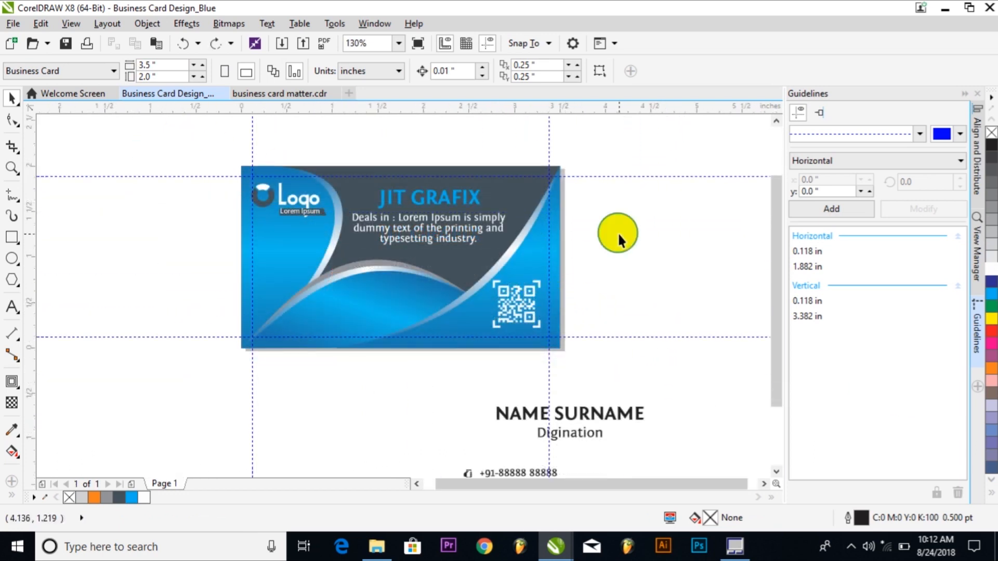
left_click_drag(147, 148, 579, 363)
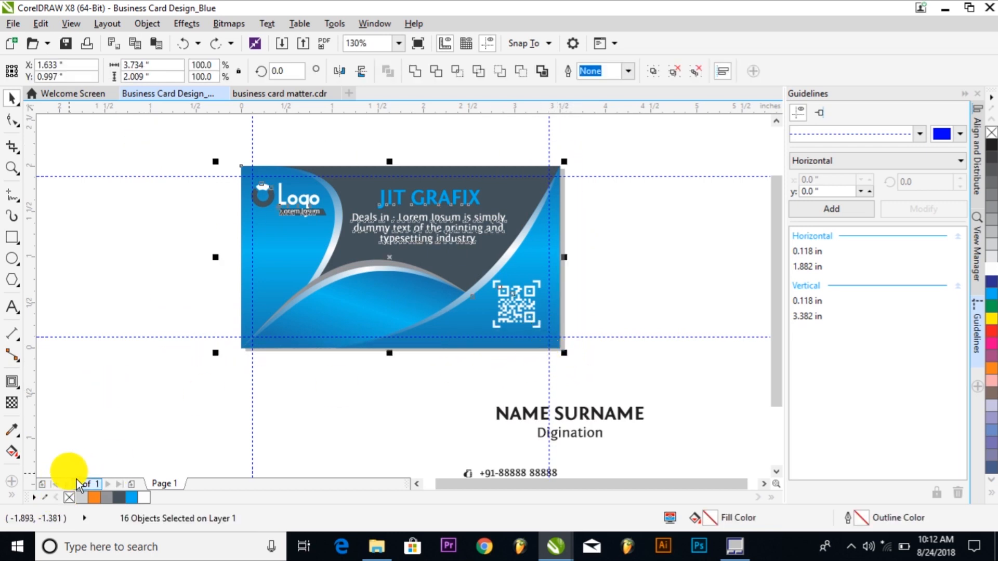
left_click(131, 484)
left_click(163, 486)
left_click(204, 485)
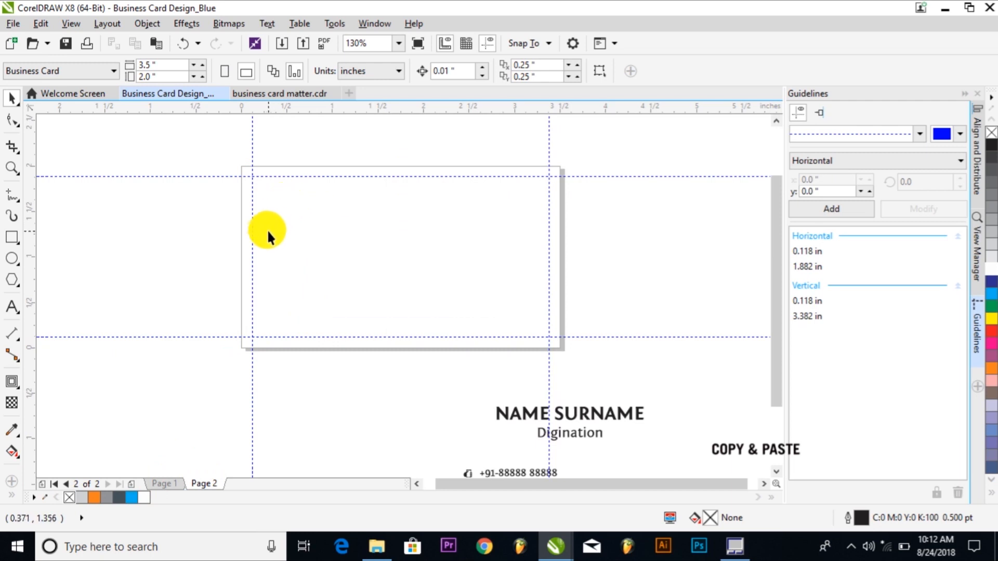
key("ctrl+v")
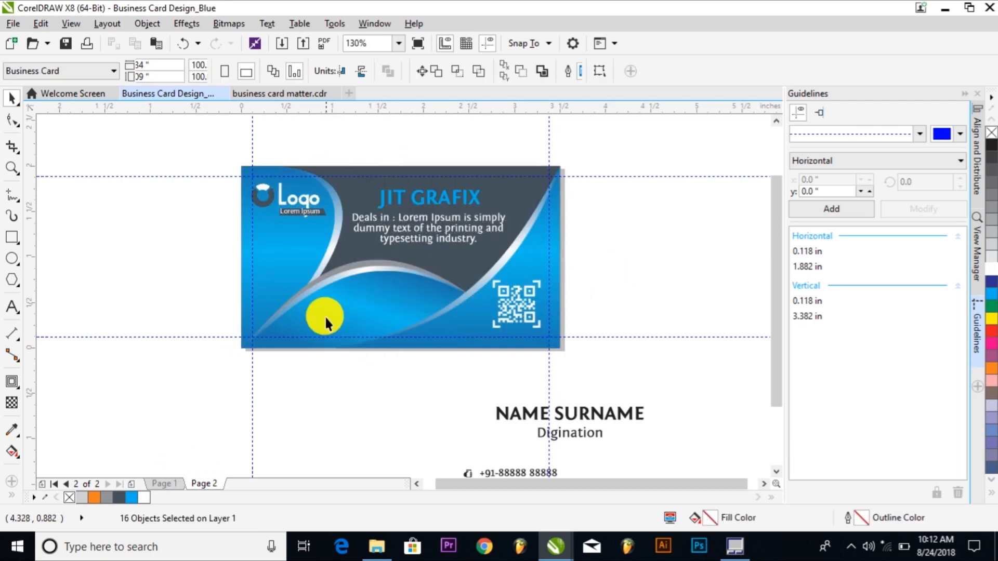
Delete all parts of the logo, including its Lorem Ipsum tagline and banner, from page 2.
left_click(282, 200)
key("Delete")
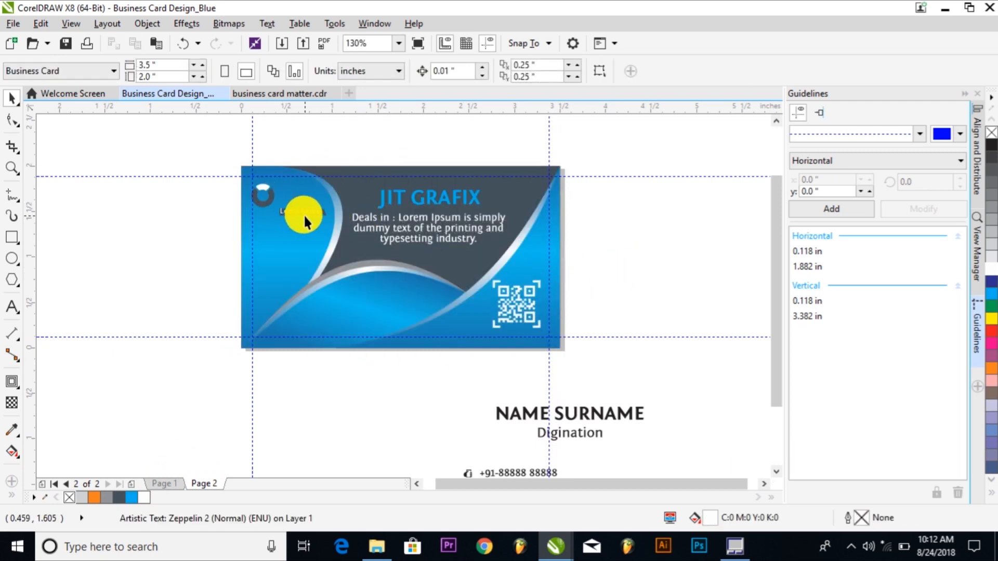
left_click(306, 214)
key("Delete")
left_click(273, 196)
key("Delete")
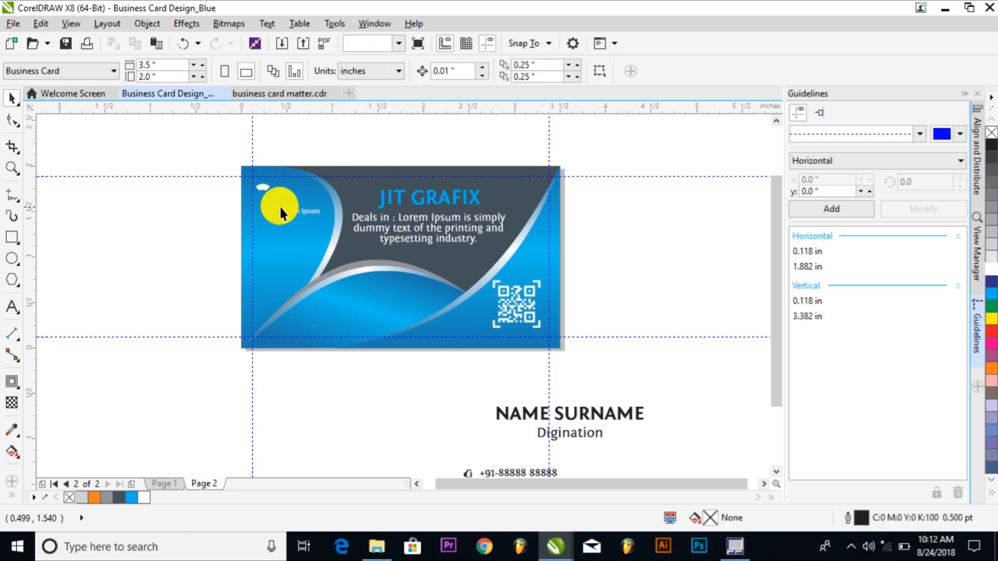
left_click(294, 211)
key("Delete")
left_click(263, 187)
key("Delete")
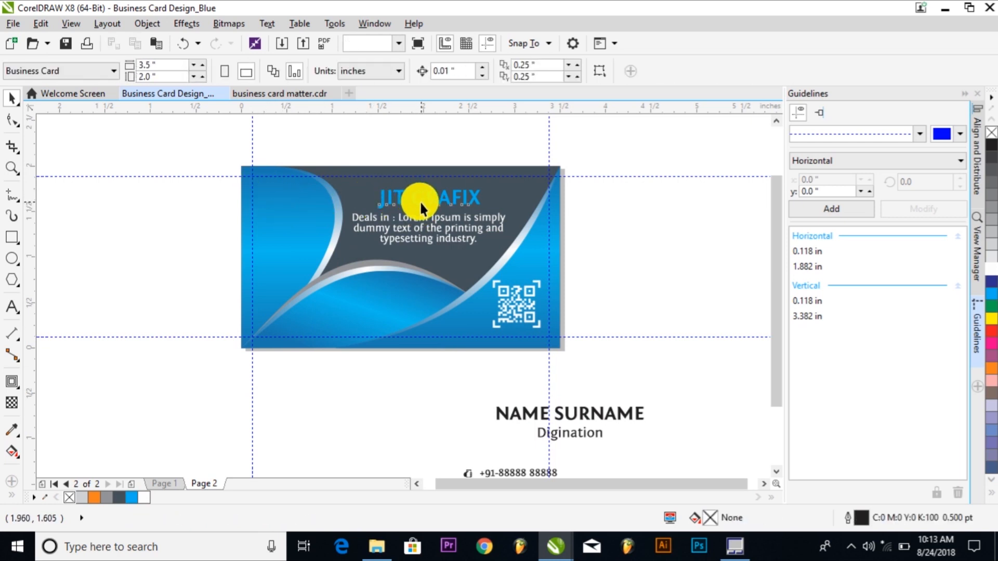
Delete the JIT GRAFIX heading and the description text from page 2.
left_click(420, 201)
key("Delete")
left_click(431, 240)
key("Delete")
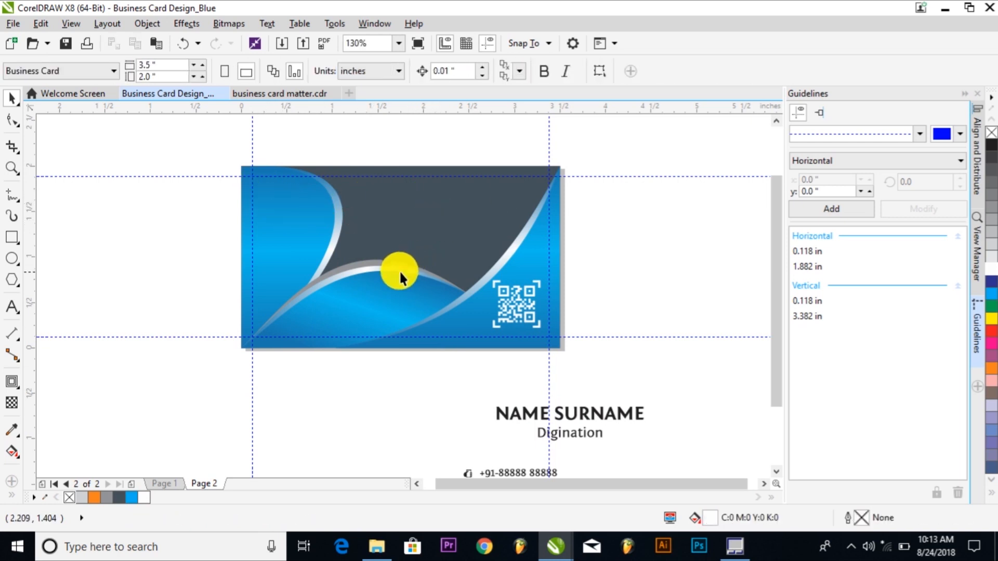
Delete the three layered wave shapes along the lower part of the page 2 card.
left_click(388, 281)
key("Delete")
left_click(364, 275)
key("Delete")
left_click(363, 275)
key("Delete")
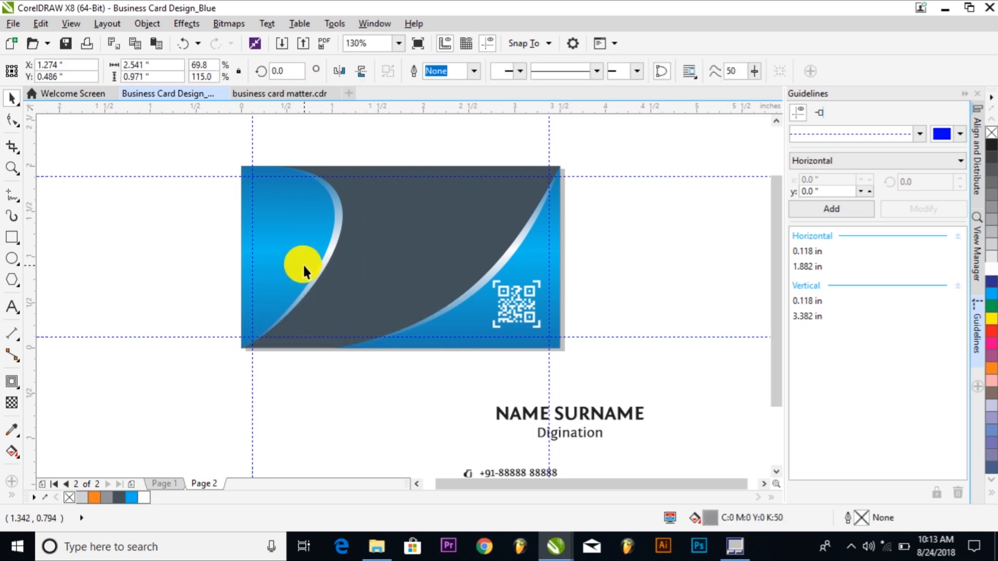
Delete the two left-side curved shapes and the QR code from page 2.
left_click(330, 236)
key("Delete")
left_click(328, 224)
key("Delete")
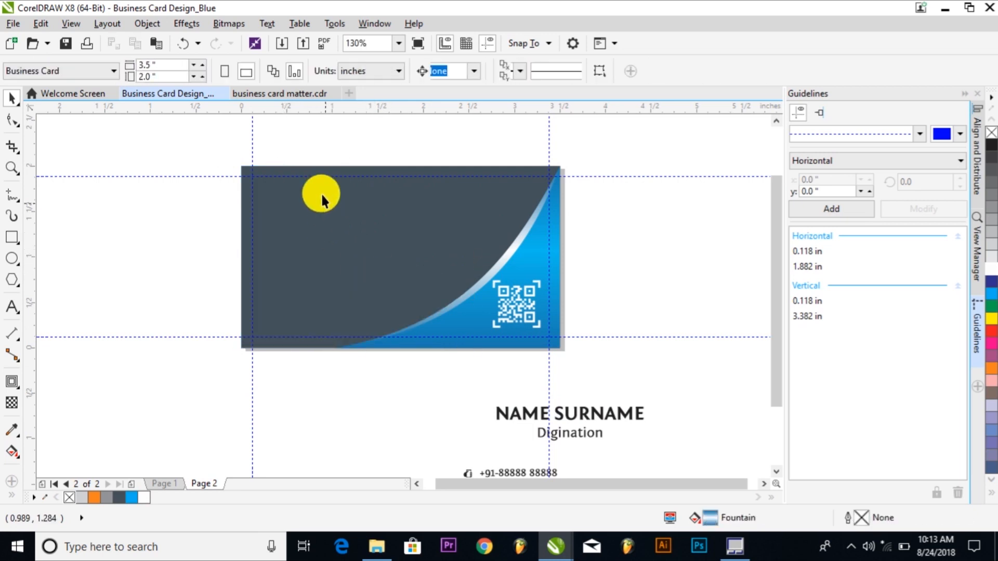
left_click(521, 322)
key("Delete")
Narrow the two remaining right-side curved shapes together to about 1.171 inches wide, keeping their right edge fixed.
left_click_drag(644, 141, 308, 400)
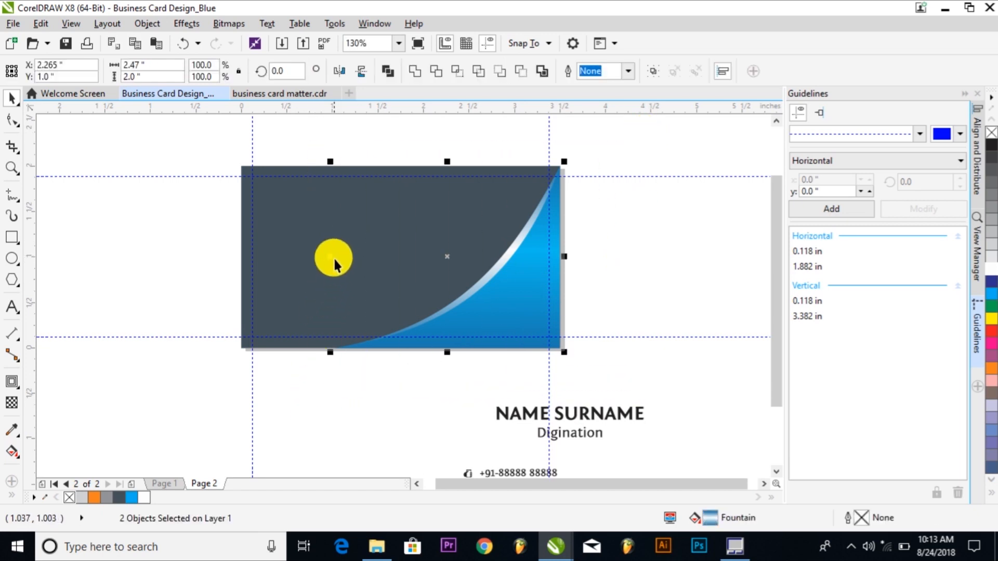
left_click_drag(334, 260, 461, 283)
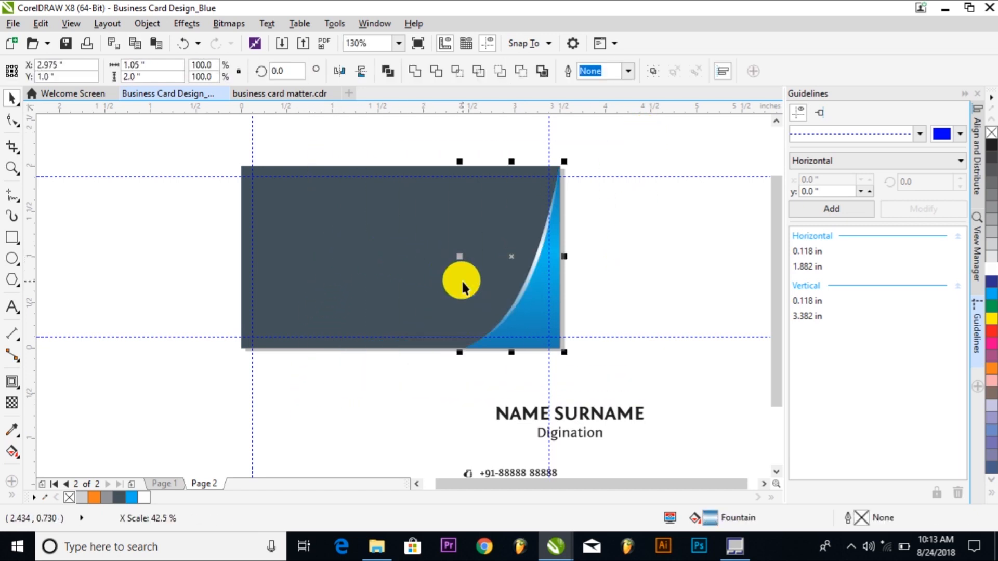
left_click_drag(622, 150, 440, 377)
left_click_drag(462, 258, 451, 256)
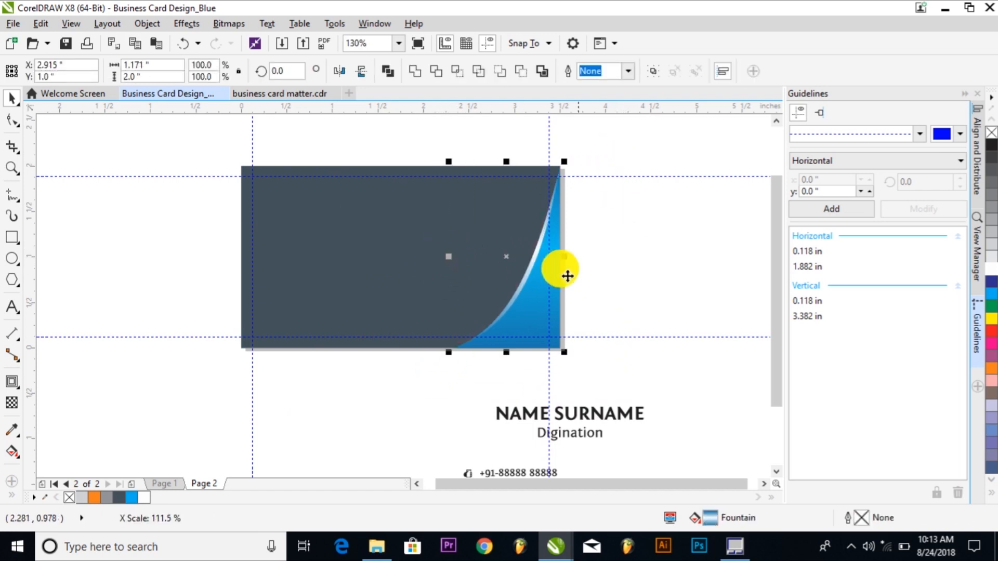
Paste a copy of the two right-side curved shapes in place and mirror it horizontally.
left_click(41, 24)
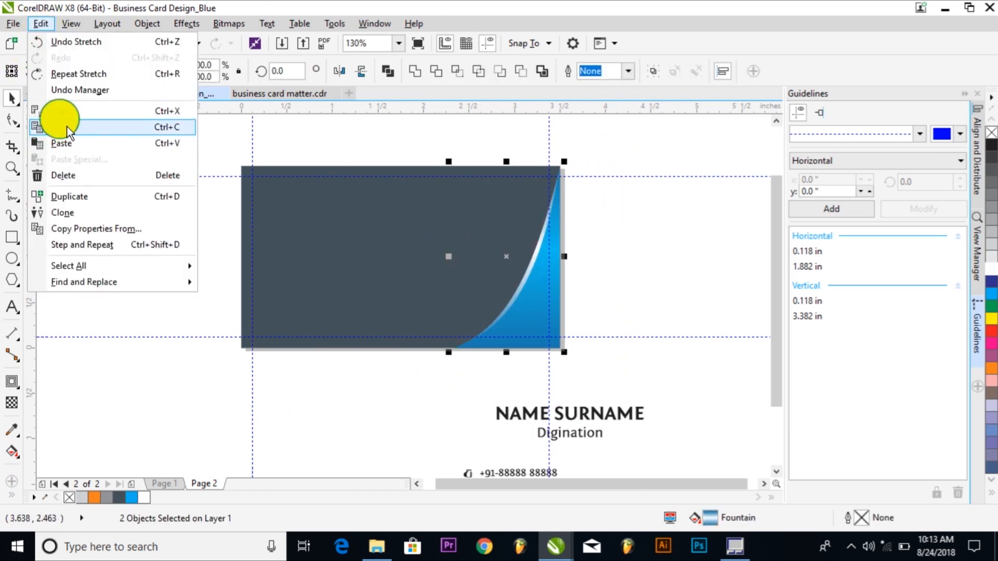
left_click(62, 123)
left_click(40, 24)
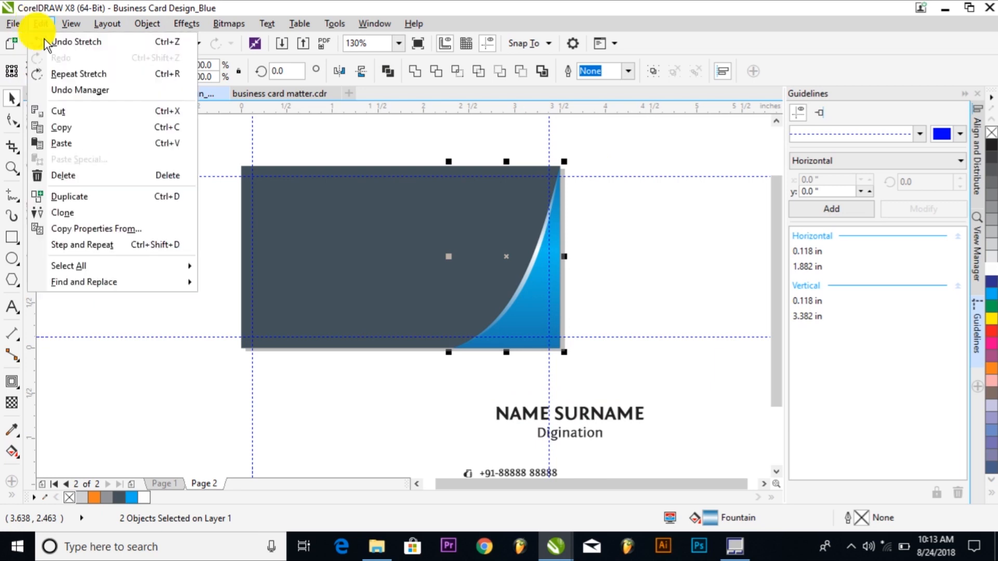
left_click(67, 144)
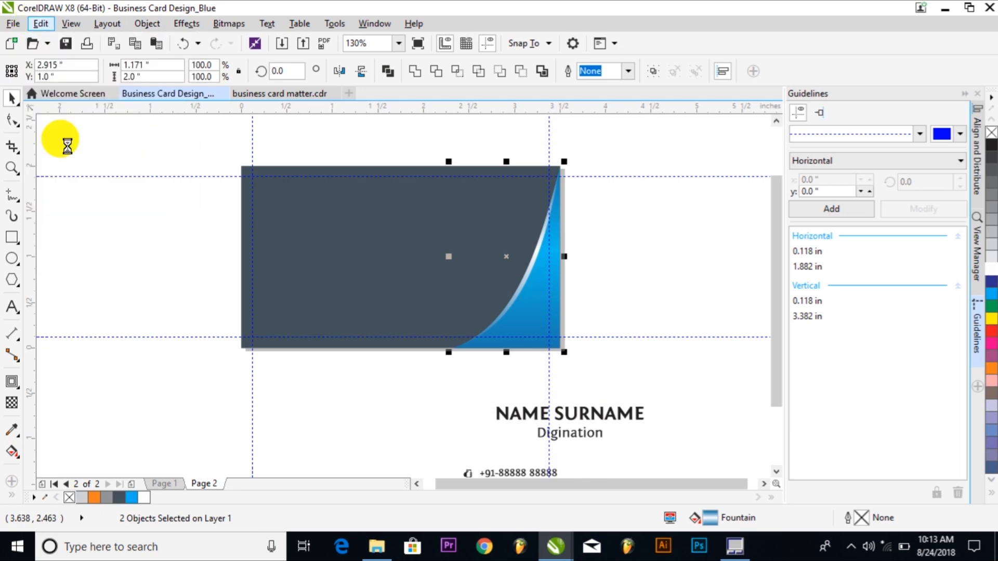
left_click(342, 67)
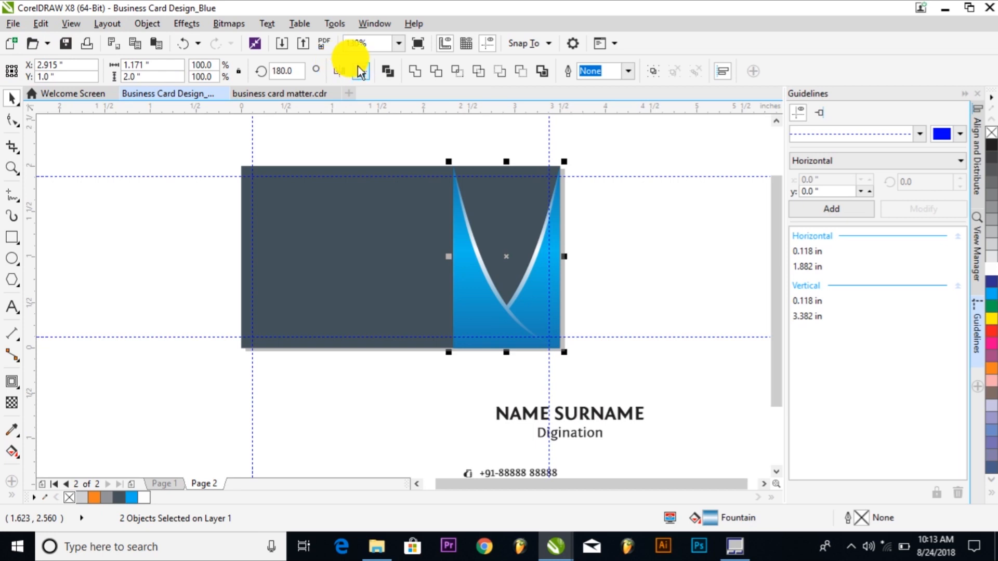
Mirror the copied pair of curved shapes vertically and align them to the left edge of the card background.
left_click(360, 66)
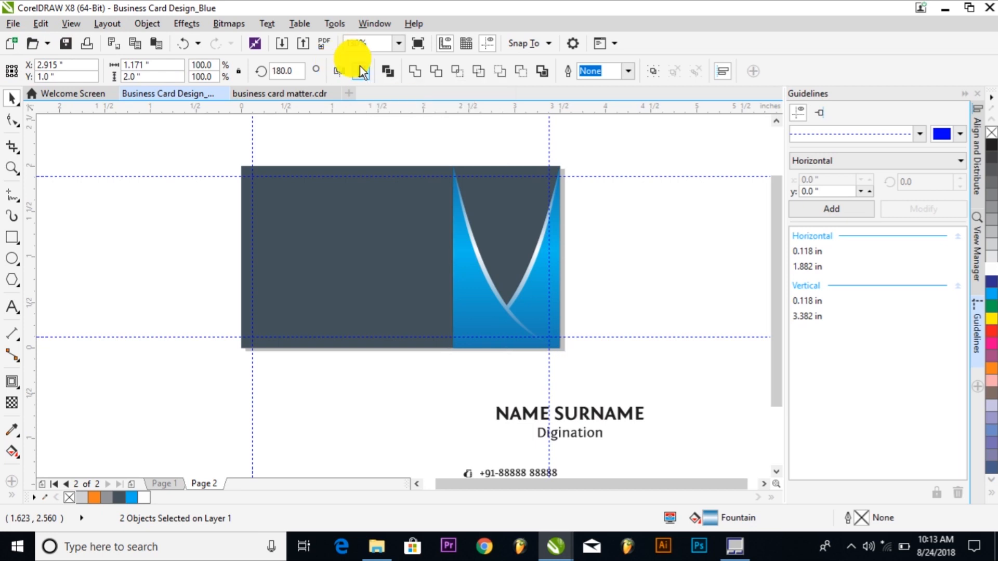
left_click(353, 242, "shift")
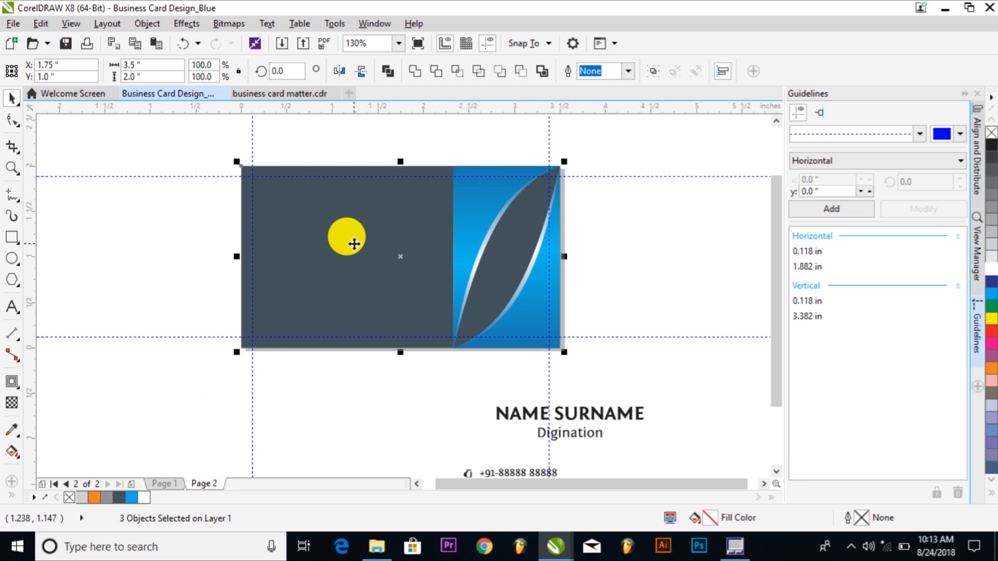
left_click(149, 21)
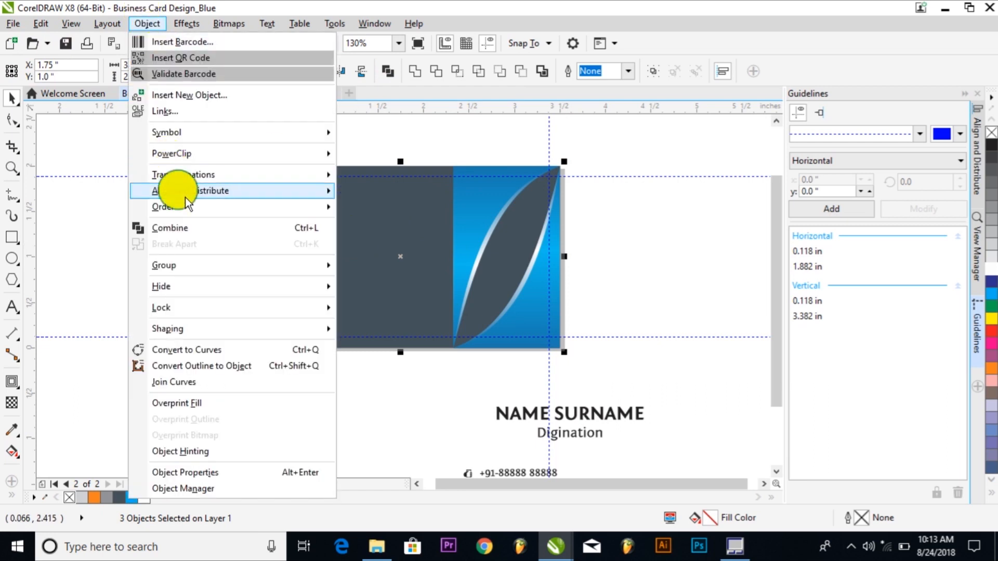
mouse_move(185, 197)
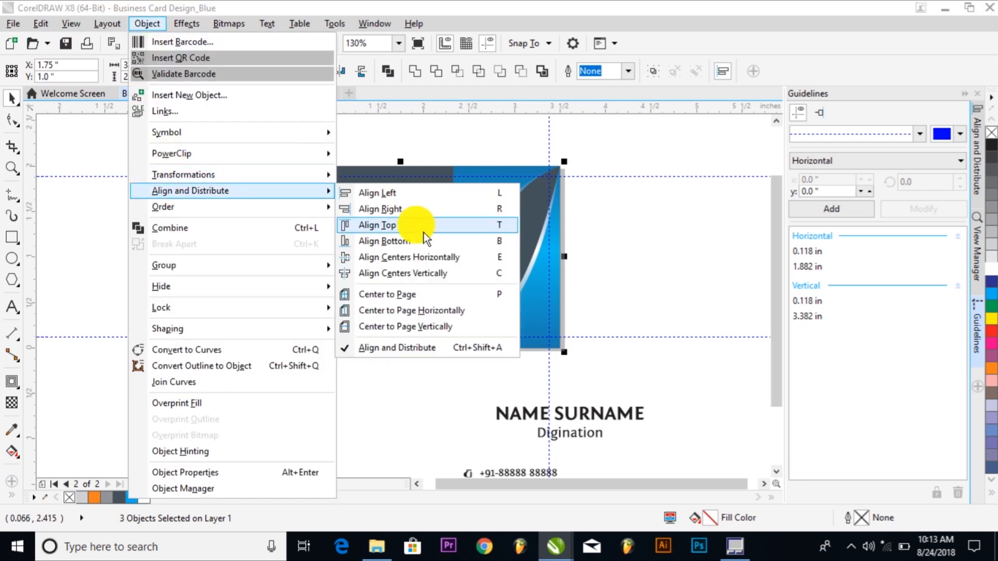
left_click(501, 192)
Widen the two left curved shapes together to about 1.487 inches, keeping their left edge fixed.
left_click_drag(119, 122, 374, 373)
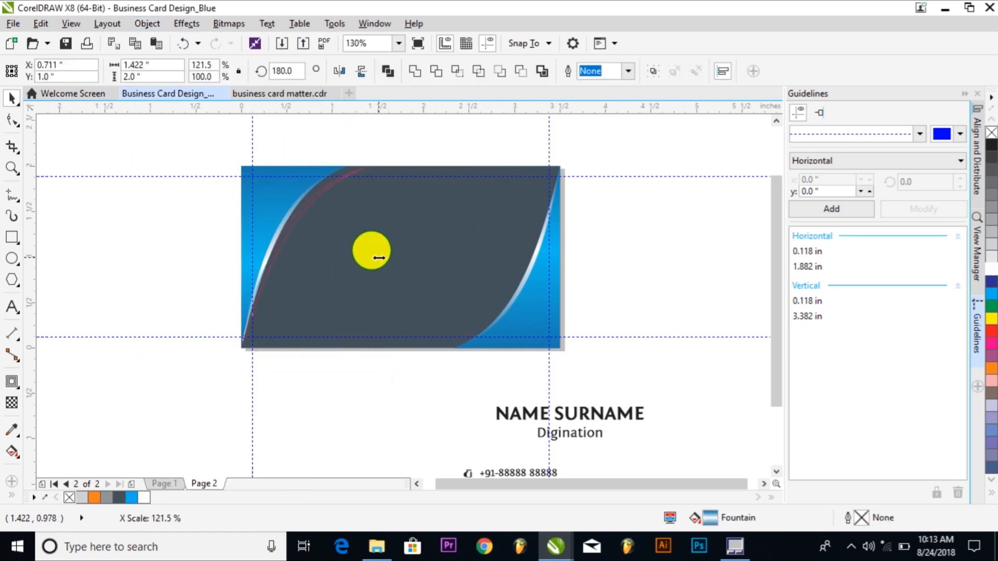
left_click_drag(131, 140, 426, 360)
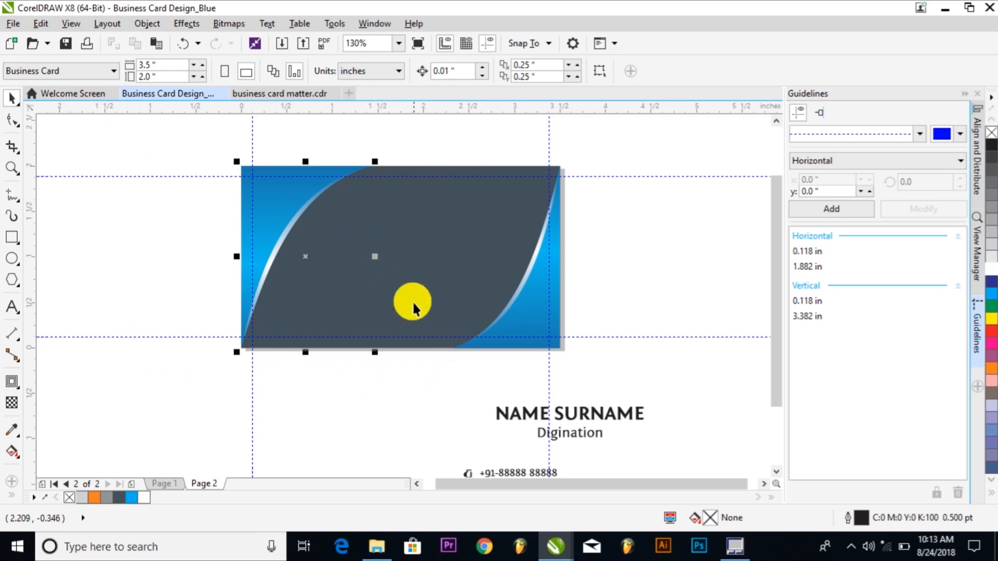
left_click_drag(374, 255, 381, 256)
left_click(395, 370)
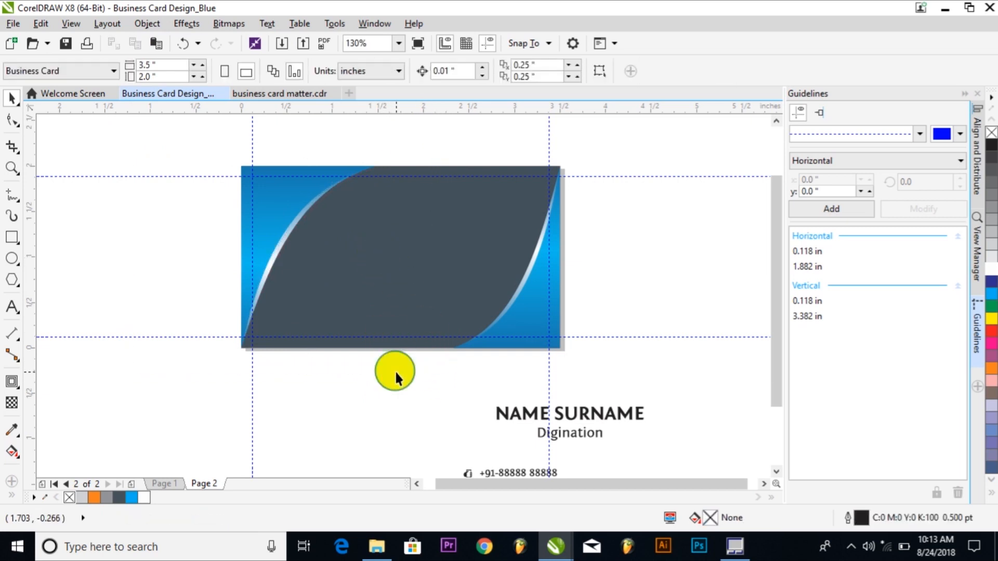
Apply the Perspective Top Left drop shadow to the left silver-edged curve and reposition it to fall just inside the curve.
left_click(285, 238)
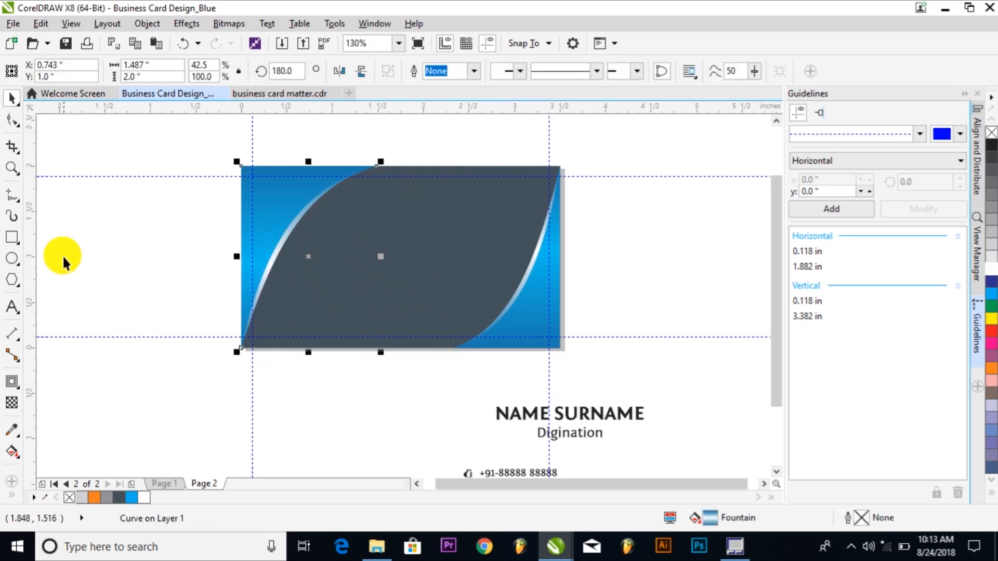
left_click_drag(12, 381, 55, 386)
left_click(41, 71)
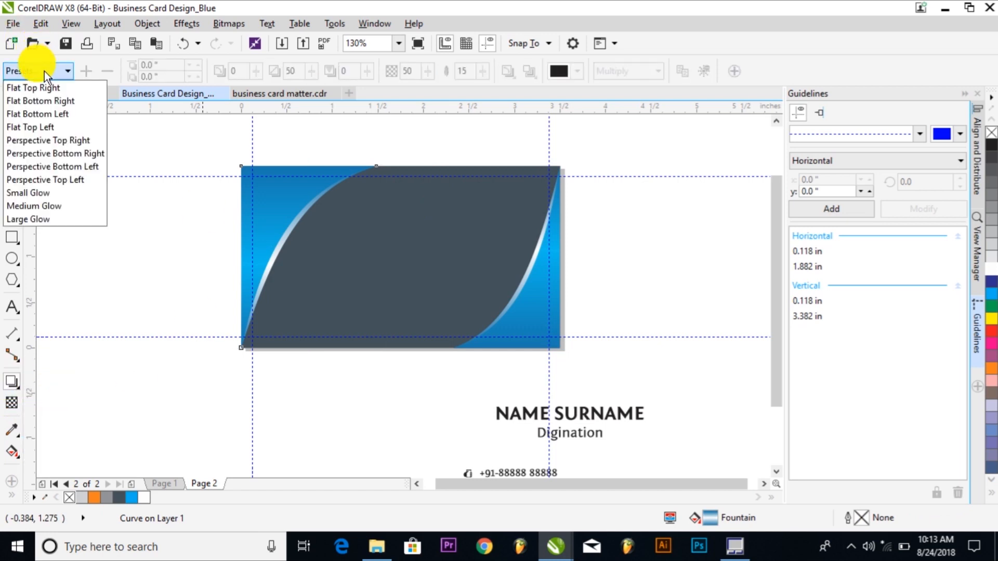
left_click(43, 179)
left_click_drag(235, 244, 341, 169)
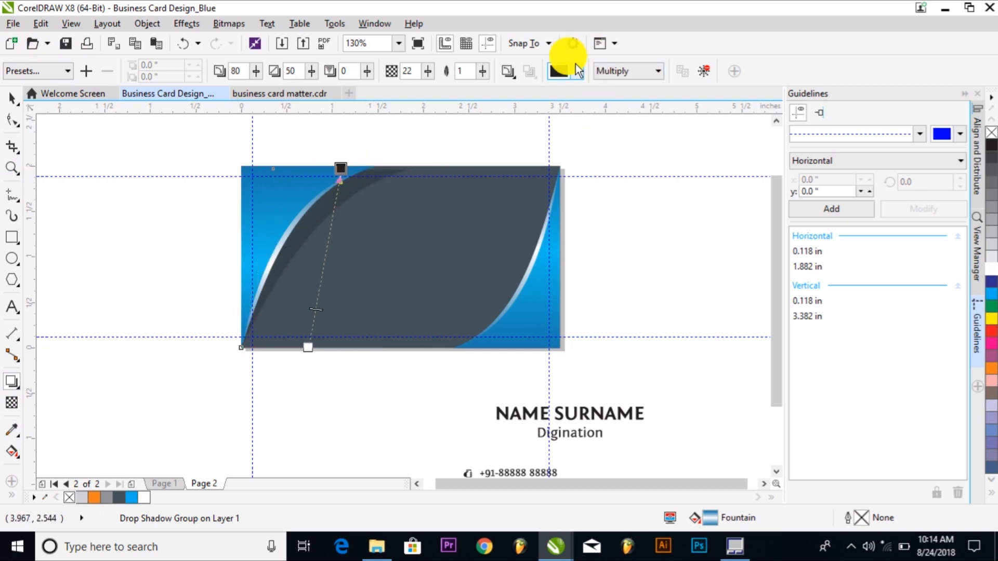
Set the left curve's drop shadow color to black, C75 M68 Y65 K90.
left_click(577, 71)
left_click_drag(572, 149, 547, 143)
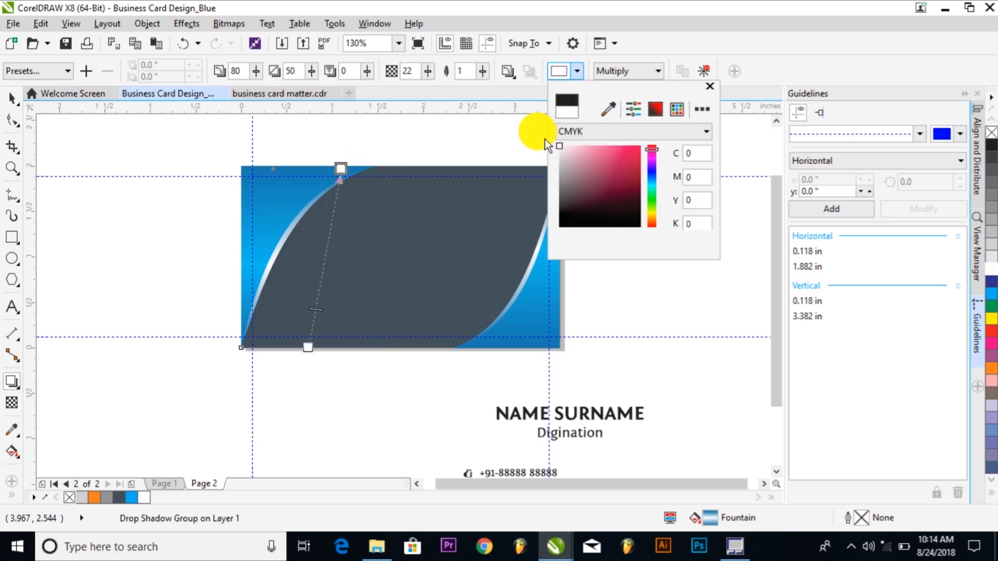
left_click(624, 225)
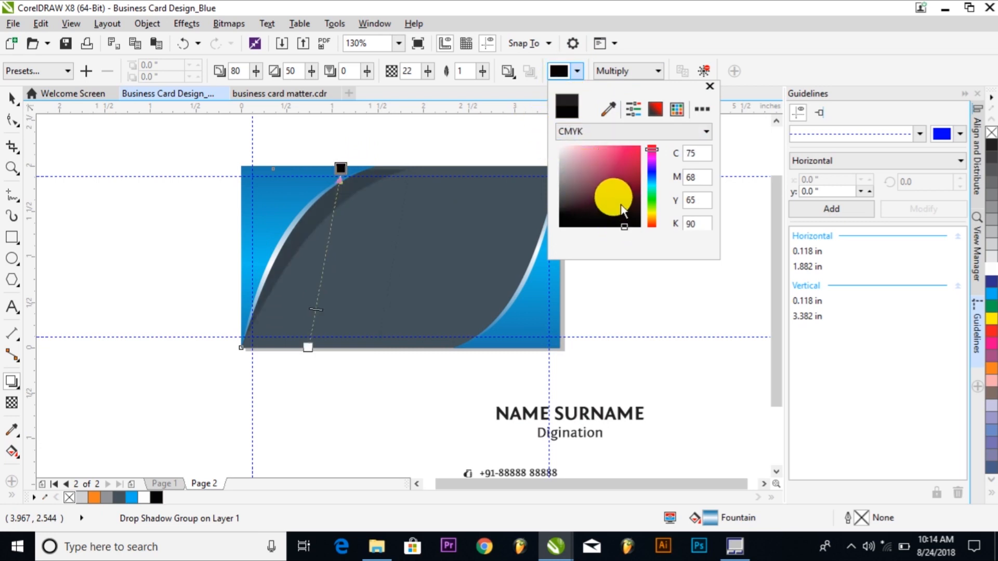
left_click(442, 108)
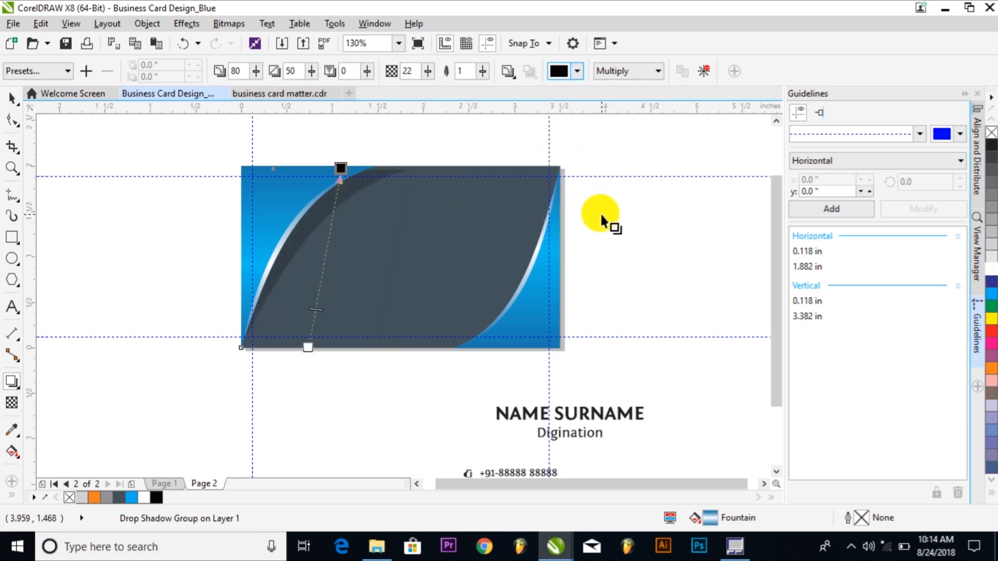
left_click(98, 155)
key("space")
Apply the Small Glow drop shadow to the right silver-edged curve and color it pale grey-blue, C7 M3 Y1 K0.
left_click(520, 286)
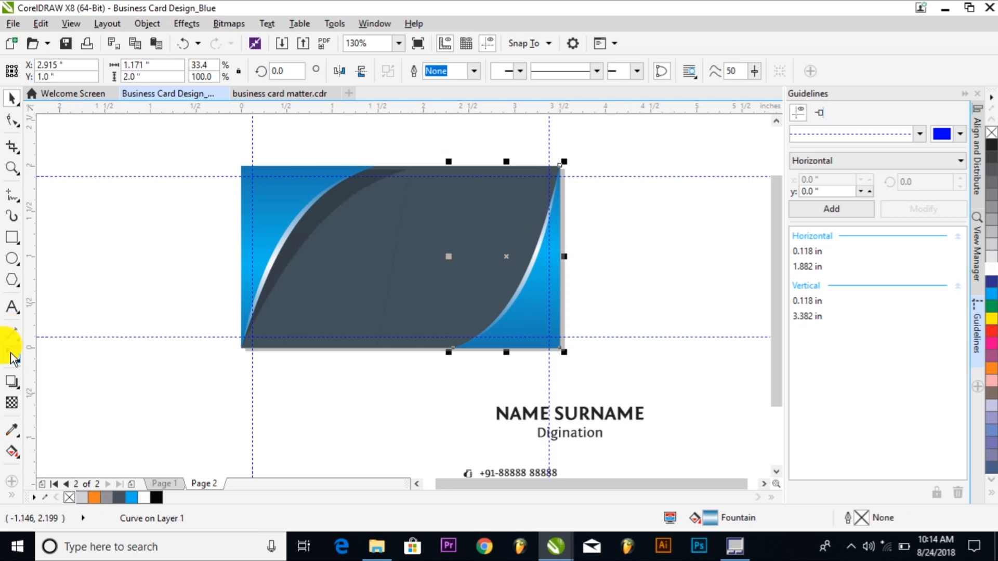
left_click(12, 382)
left_click(40, 73)
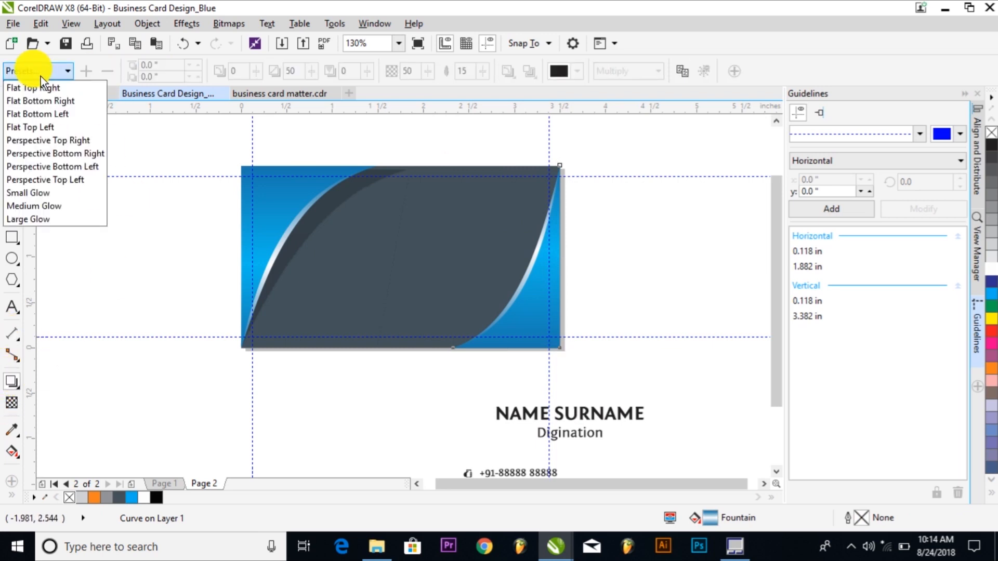
left_click(57, 194)
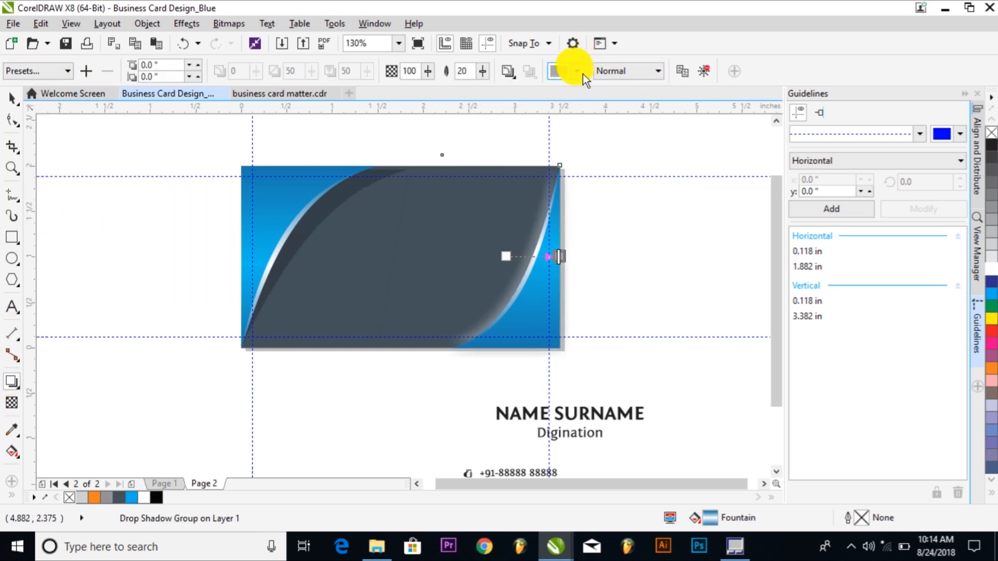
left_click(575, 74)
left_click(564, 151)
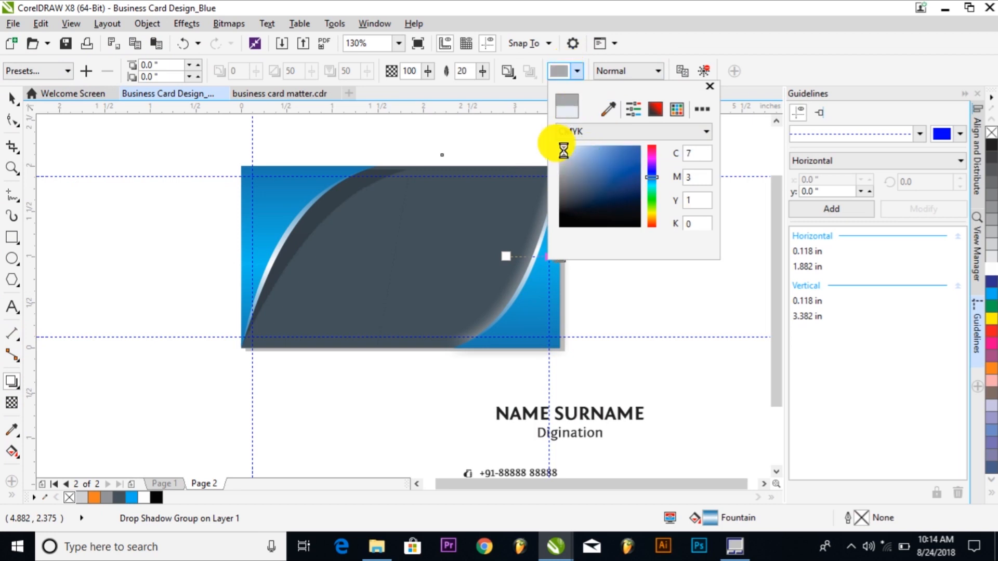
Set the right curve's glow feathering to 10 and its opacity to 40.
double_click(463, 72)
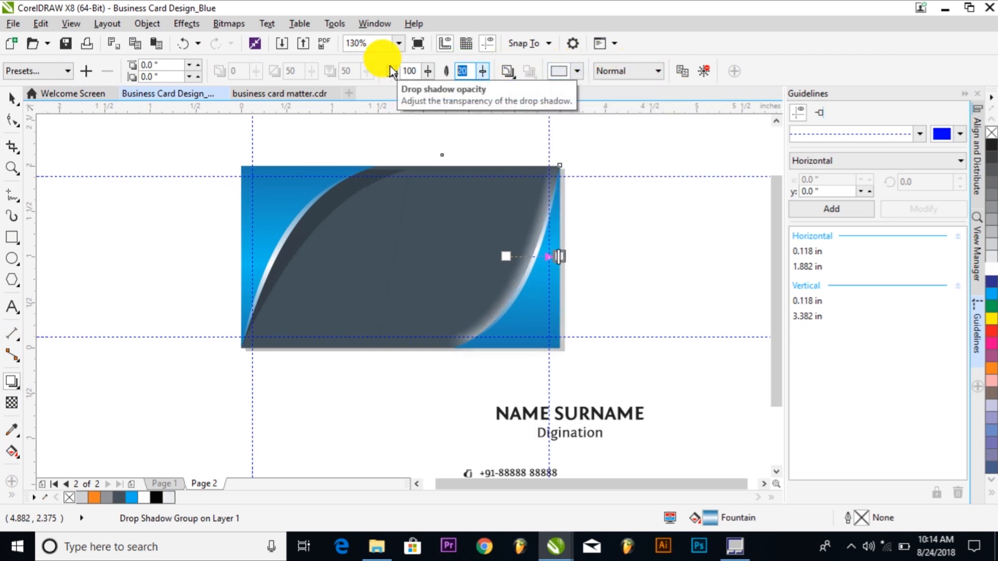
type("10")
key("Return")
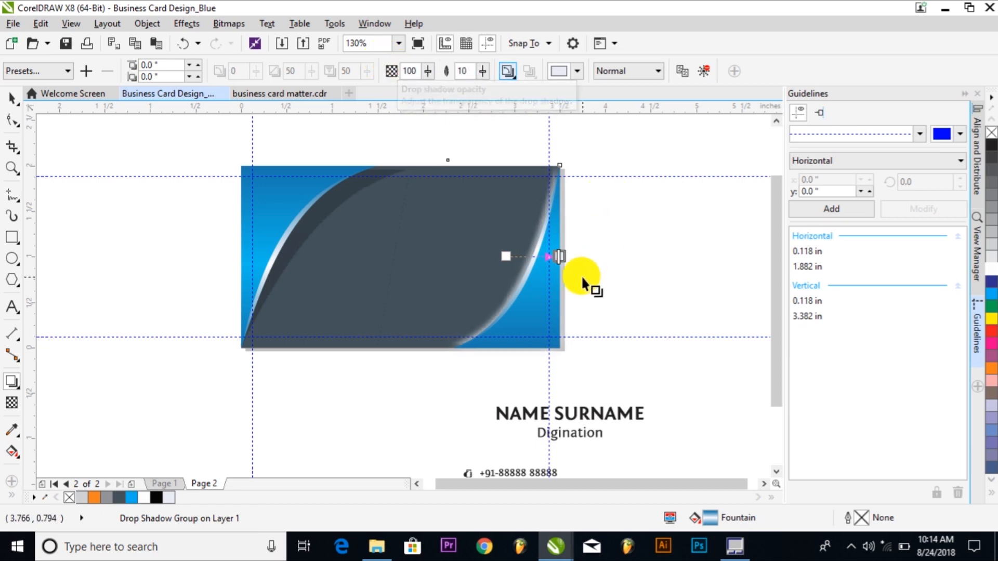
left_click_drag(556, 256, 530, 257)
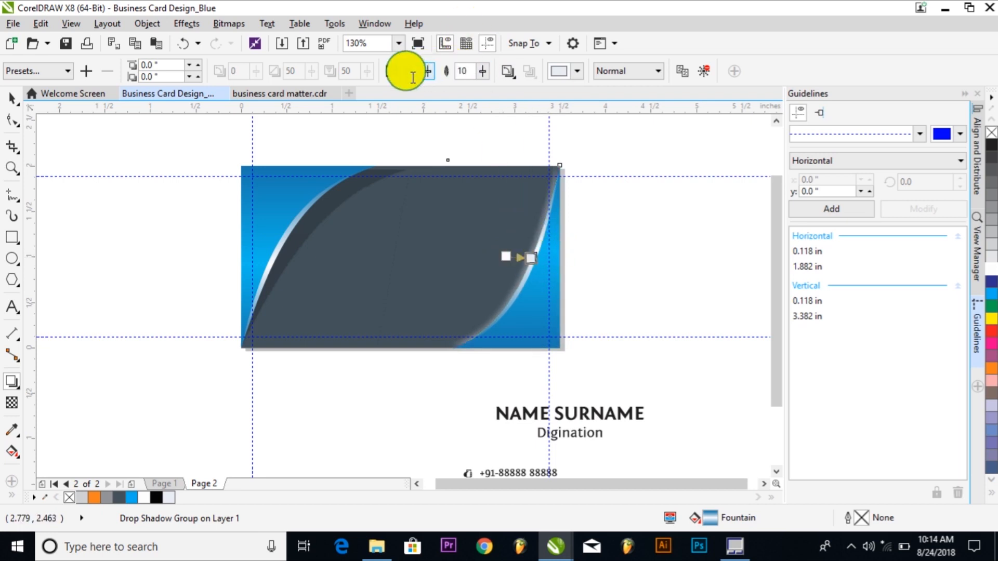
double_click(407, 71)
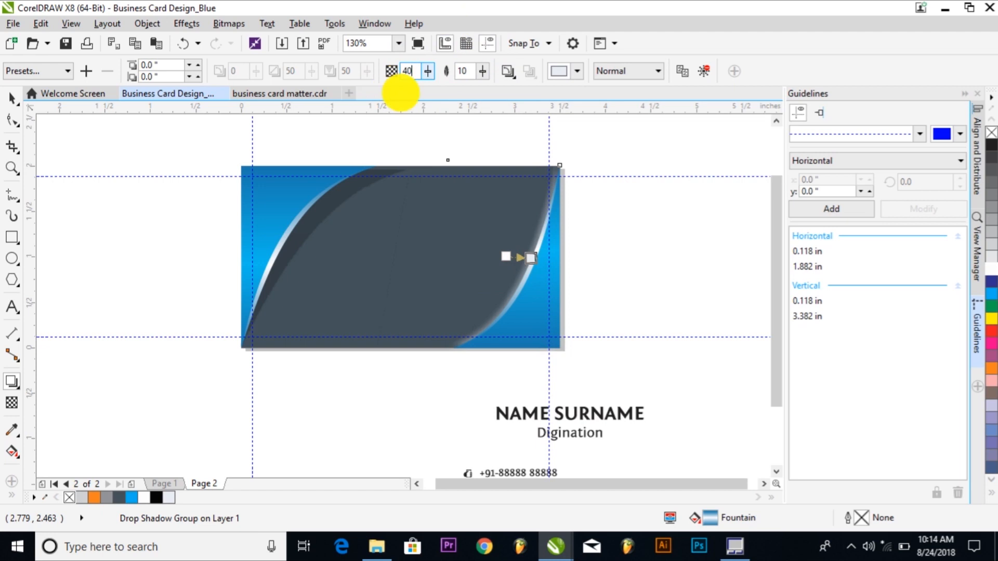
left_click(634, 268)
key("space")
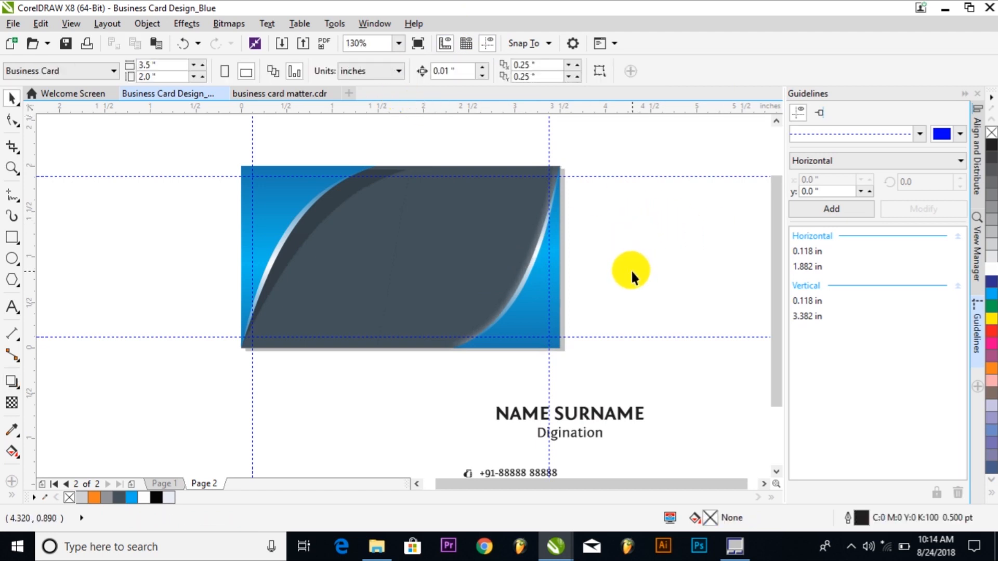
Set the font size of the "Digination" text below the card to 10 pt.
scroll(533, 245, "up", 1)
scroll(614, 288, "down", 1)
scroll(613, 286, "down", 1)
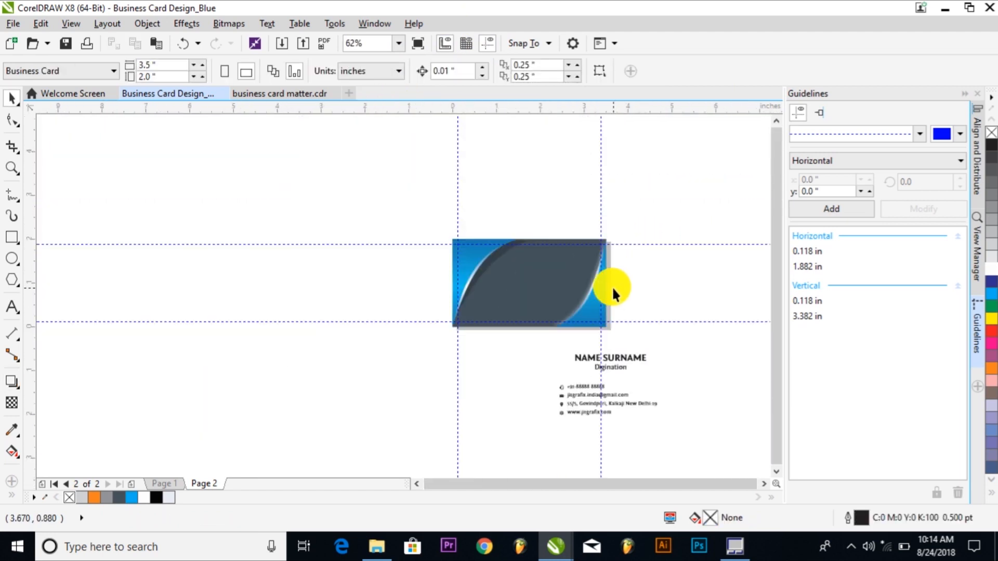
key("z")
left_click_drag(319, 188, 705, 453)
left_click_drag(239, 163, 659, 435)
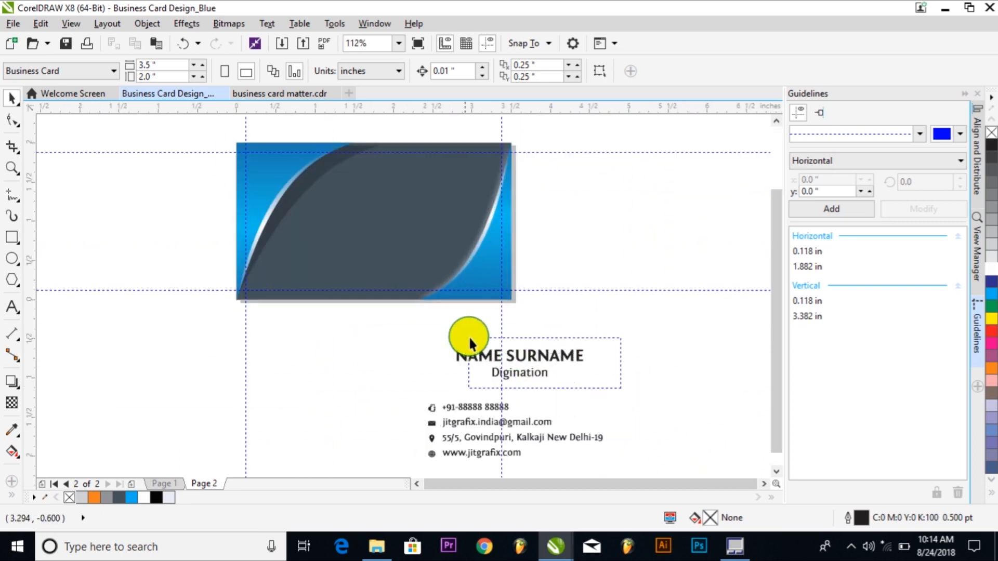
left_click(498, 349)
left_click(601, 373)
left_click(562, 351)
left_click(501, 70)
type("11.44")
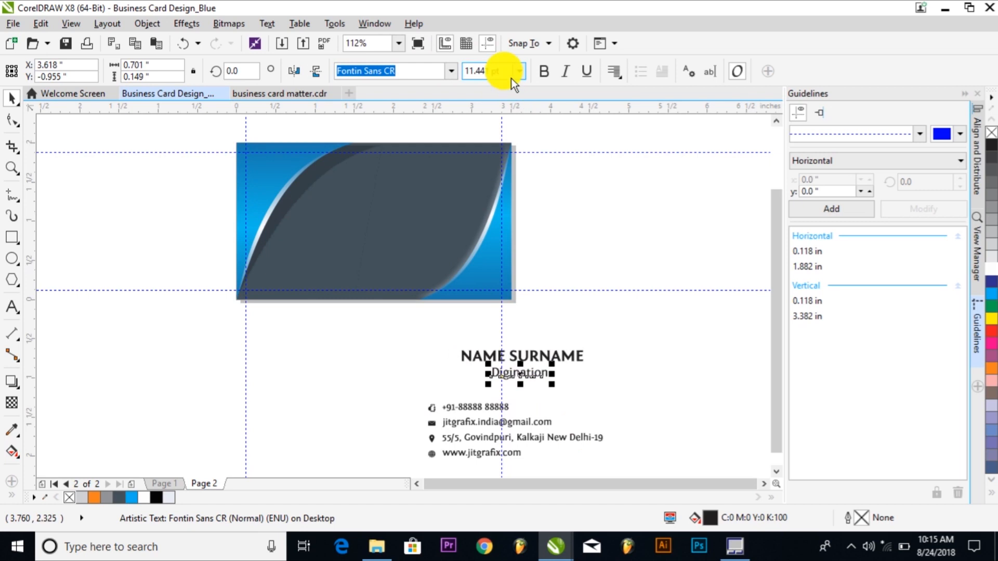
left_click(499, 71)
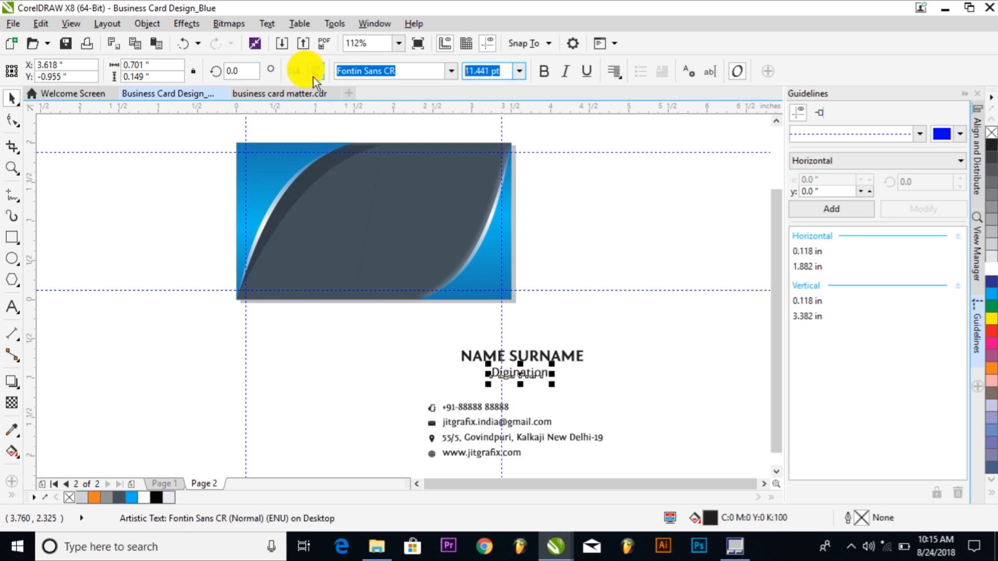
type("10")
key("Return")
Move the name and "Digination" texts onto the upper part of the card and fill "Digination" with white.
left_click_drag(611, 329, 419, 389)
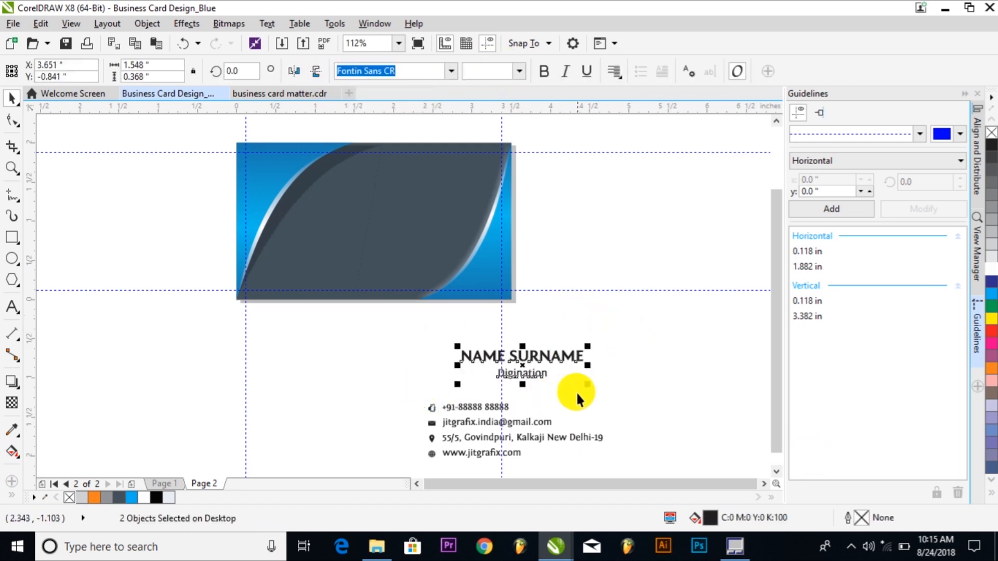
left_click_drag(550, 358, 438, 174)
left_click(428, 189)
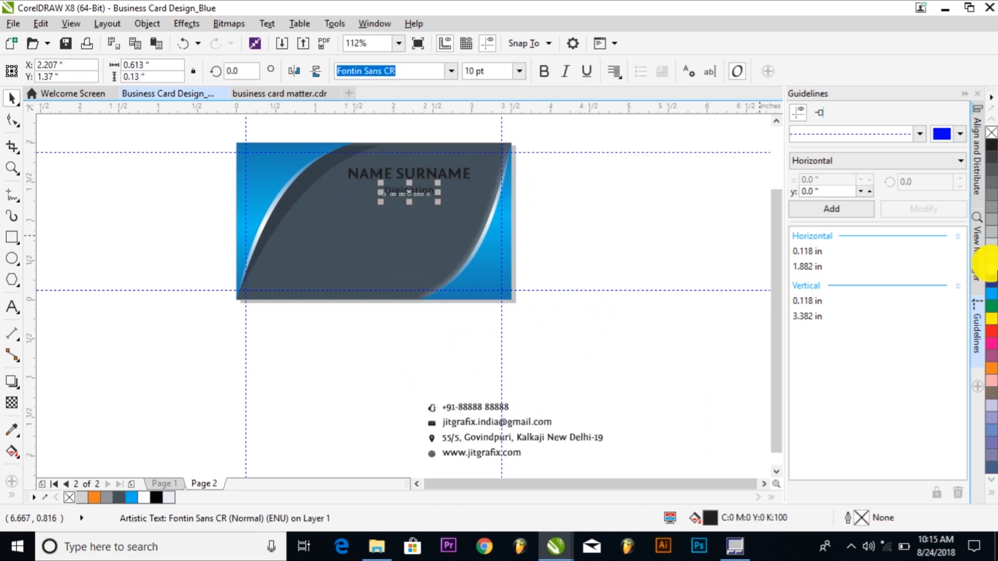
left_click(992, 273)
left_click(485, 66)
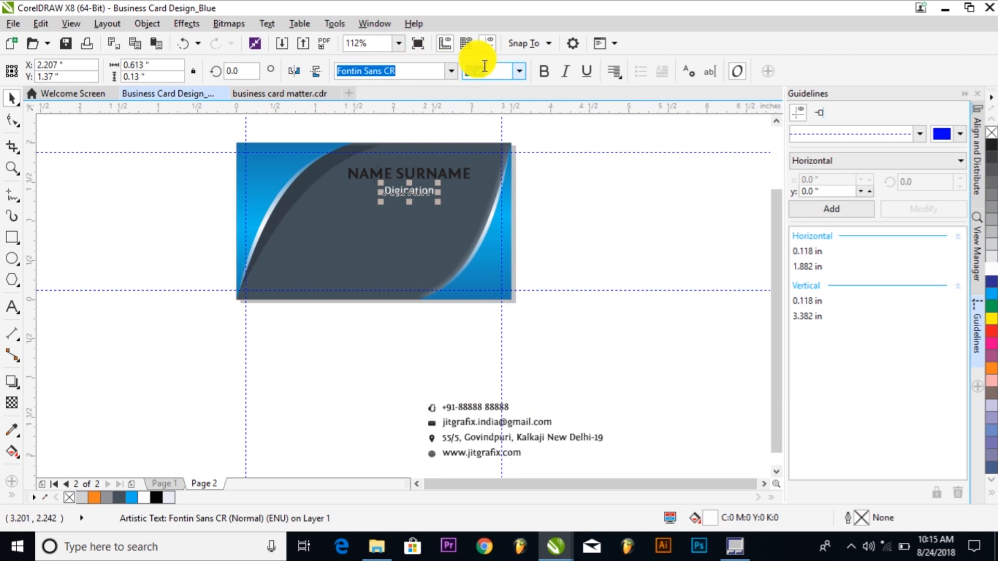
Fill the name text on the card with cyan.
left_click(472, 170)
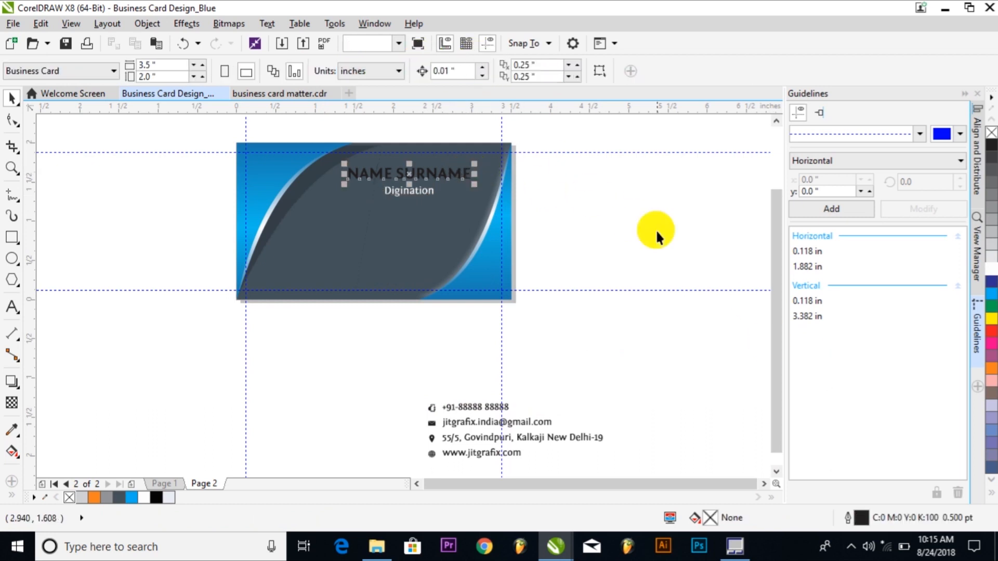
left_click(993, 296)
left_click(641, 291)
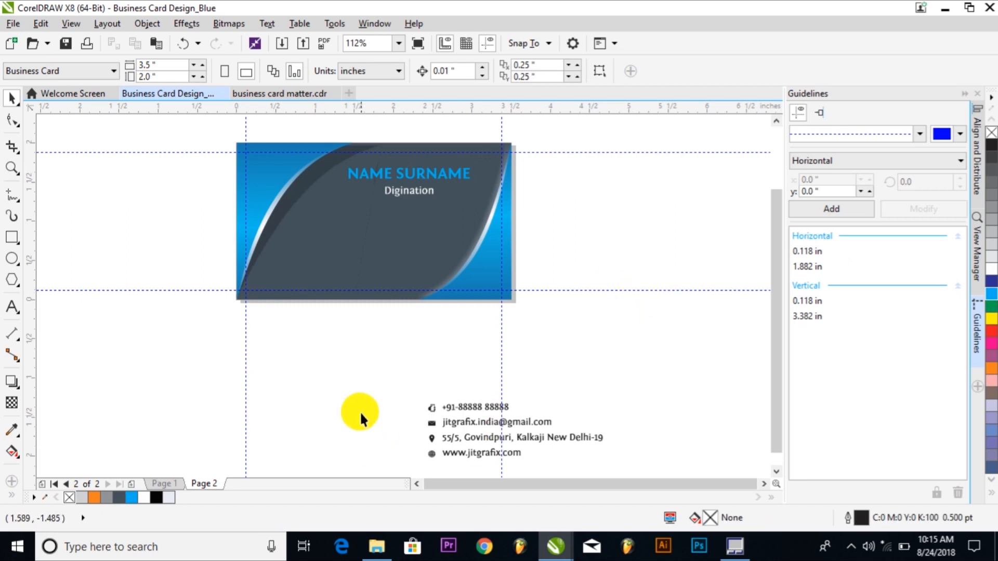
Set the font size of the four contact text lines below the card to 8.5 pt.
left_click(457, 408)
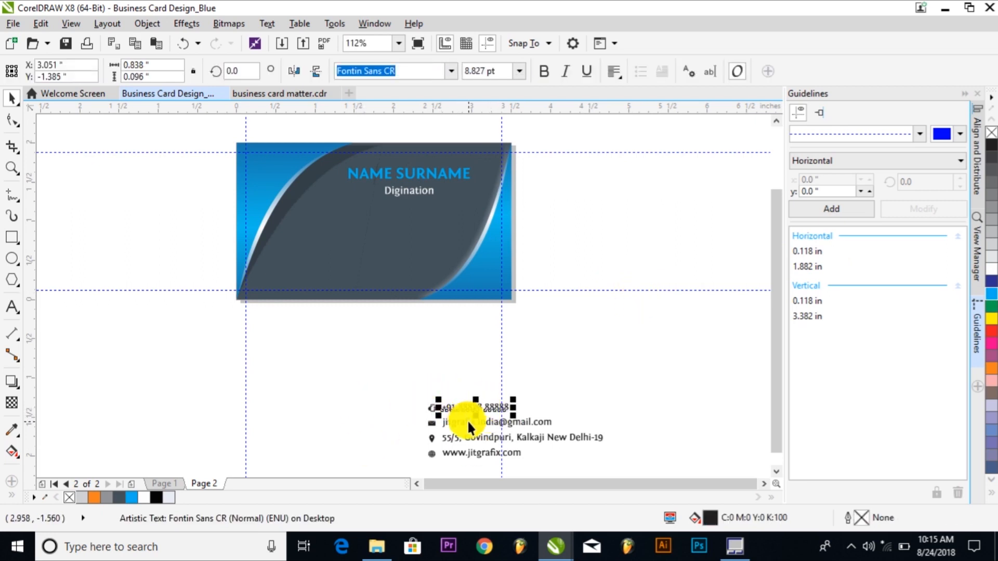
left_click(467, 420)
left_click_drag(667, 398, 432, 466)
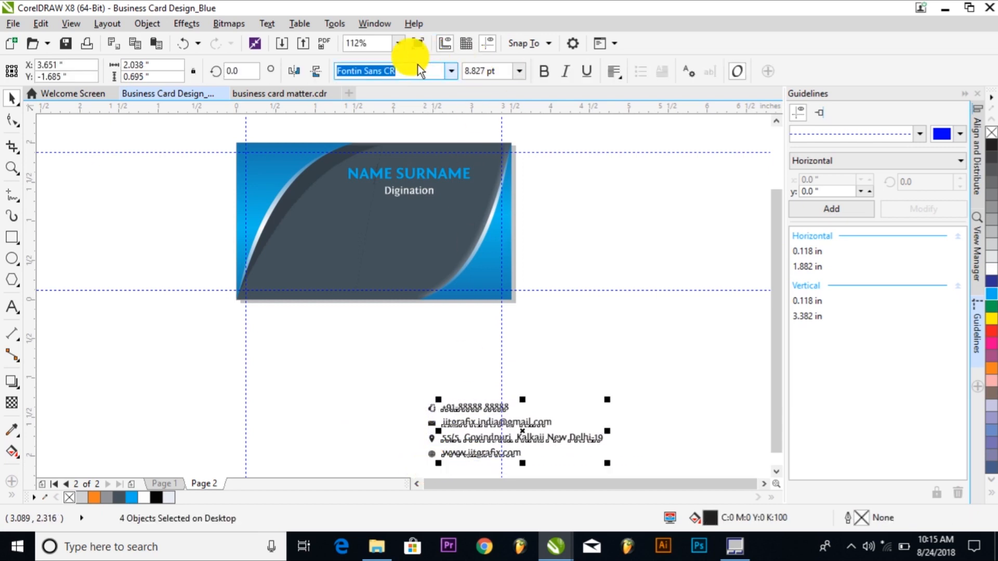
left_click(388, 71)
left_click(486, 71)
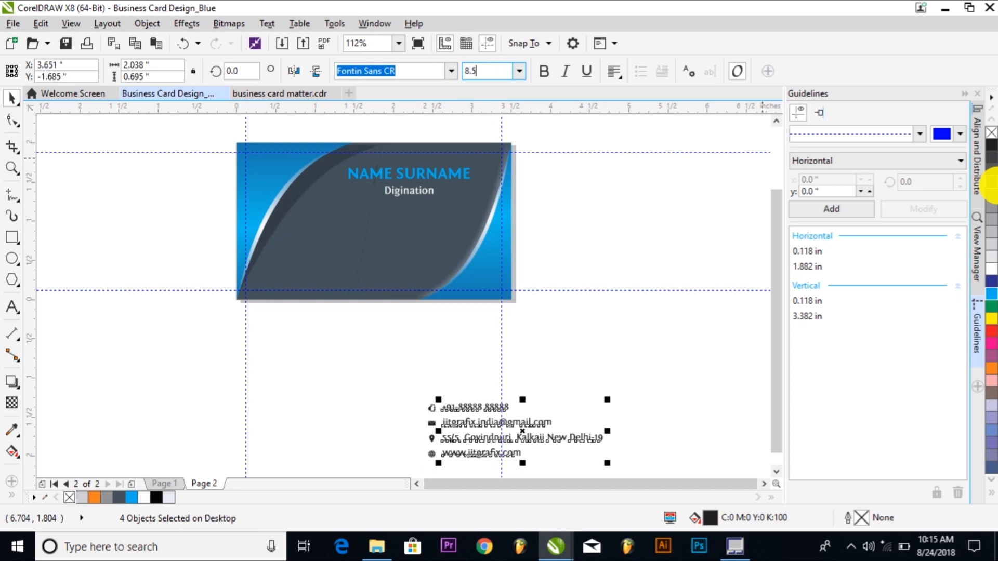
left_click(515, 394)
left_click_drag(475, 407, 478, 356)
left_click_drag(491, 420, 495, 384)
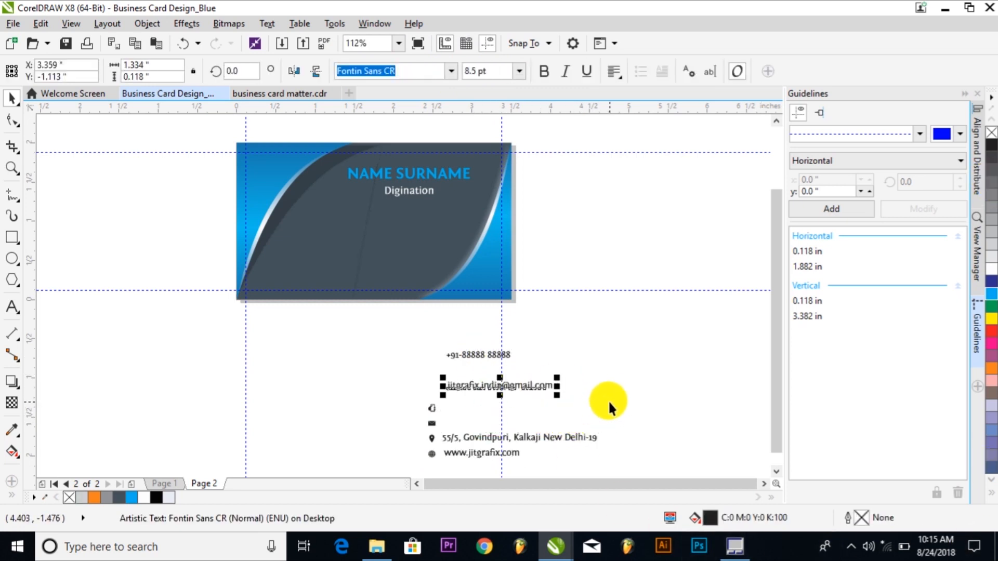
key("ctrl+z")
key("ctrl+z")
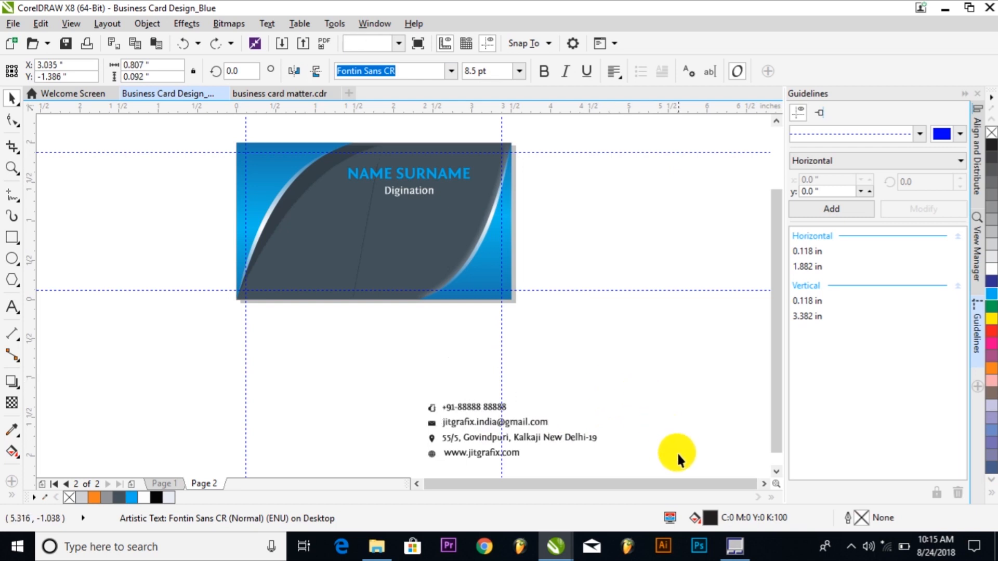
Move the four contact text lines from below the card onto its lower part, leaving their icons outside.
left_click(654, 456)
scroll(653, 456, "down", 1)
left_click_drag(428, 363, 598, 467)
left_click_drag(534, 410, 385, 231)
scroll(367, 259, "up", 2)
key("Escape")
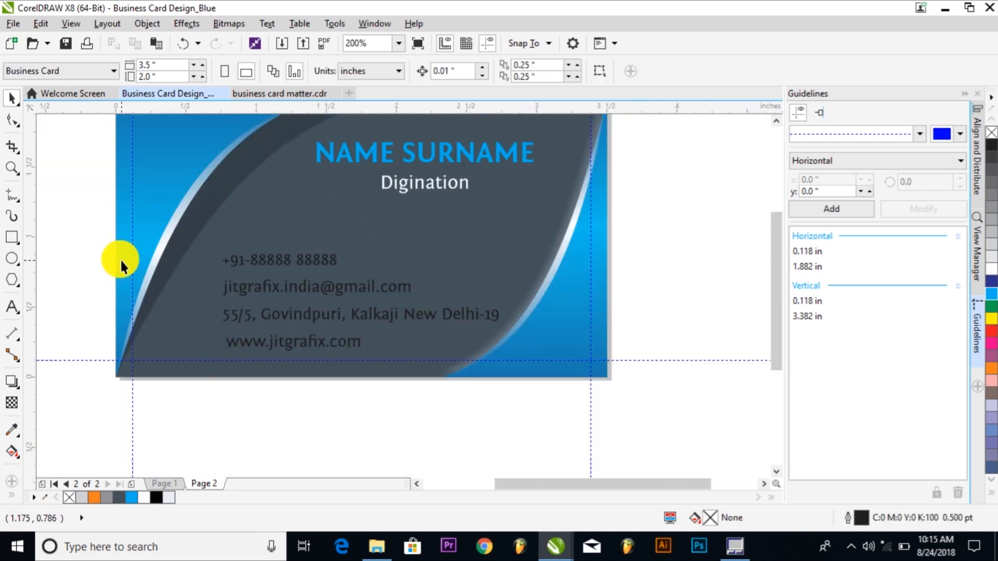
Fill the four contact text lines on the card with white.
left_click_drag(203, 240, 204, 238)
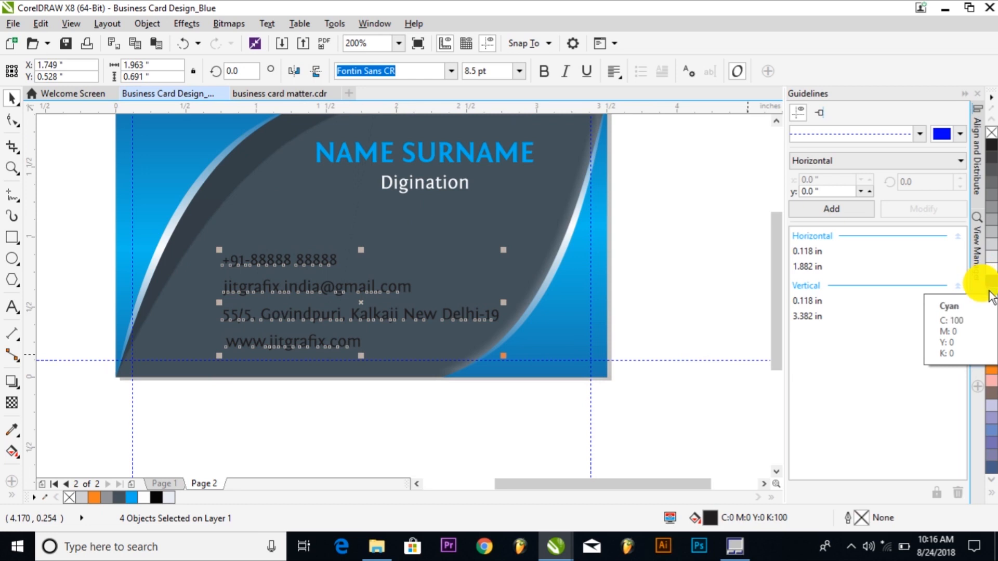
left_click(994, 274)
left_click(493, 430)
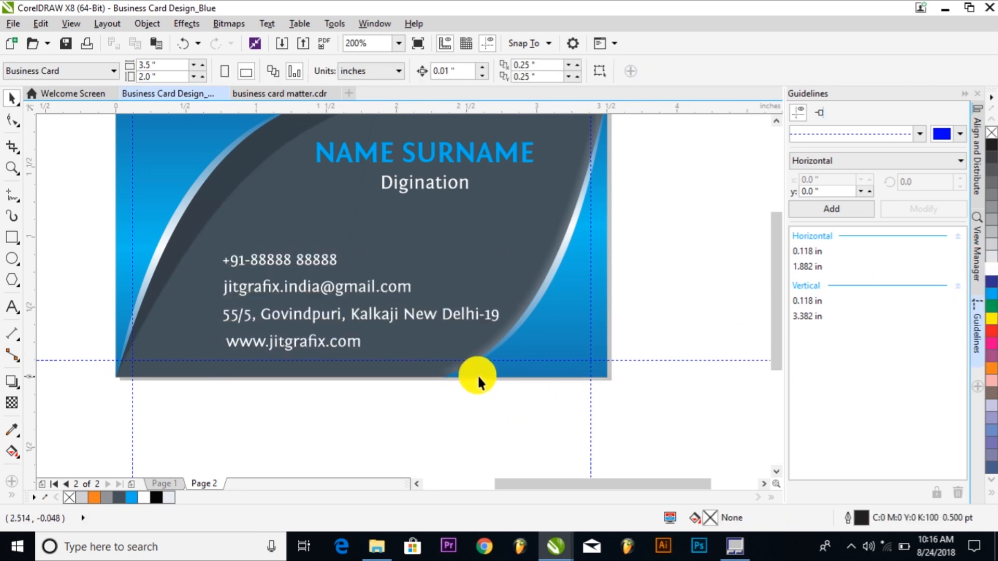
Shift the four contact text lines slightly to the right on the card.
scroll(516, 398, "down", 2)
left_click_drag(627, 413, 455, 231)
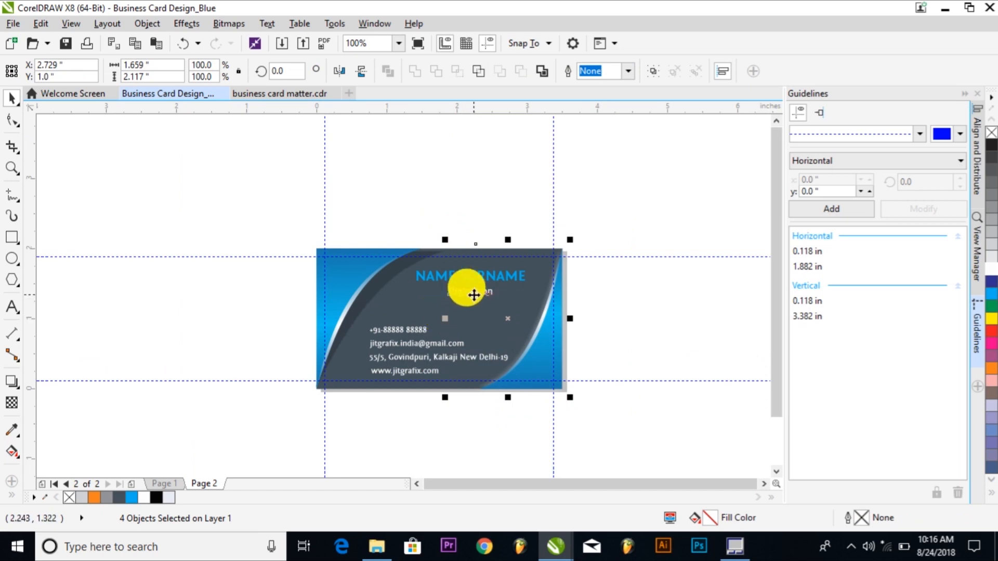
left_click_drag(471, 318, 485, 318)
left_click(640, 372)
key("F2")
left_click_drag(207, 176, 650, 486)
key("F2")
left_click_drag(163, 218, 286, 222)
key("Return")
left_click_drag(413, 280, 427, 279)
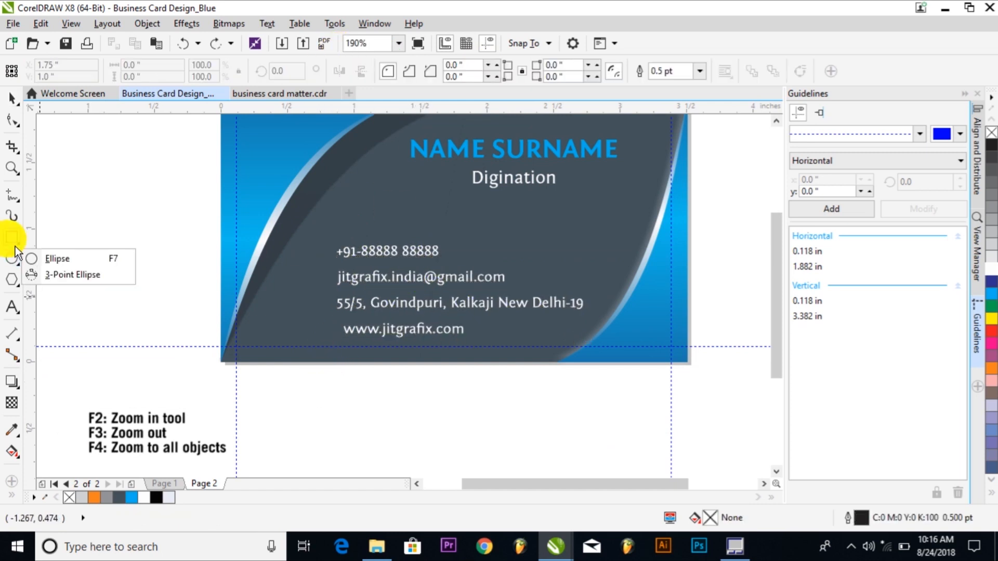
Draw a square of about 0.615 inches overlapping the card's lower edge near its left corner.
left_click(16, 240)
left_click(16, 241)
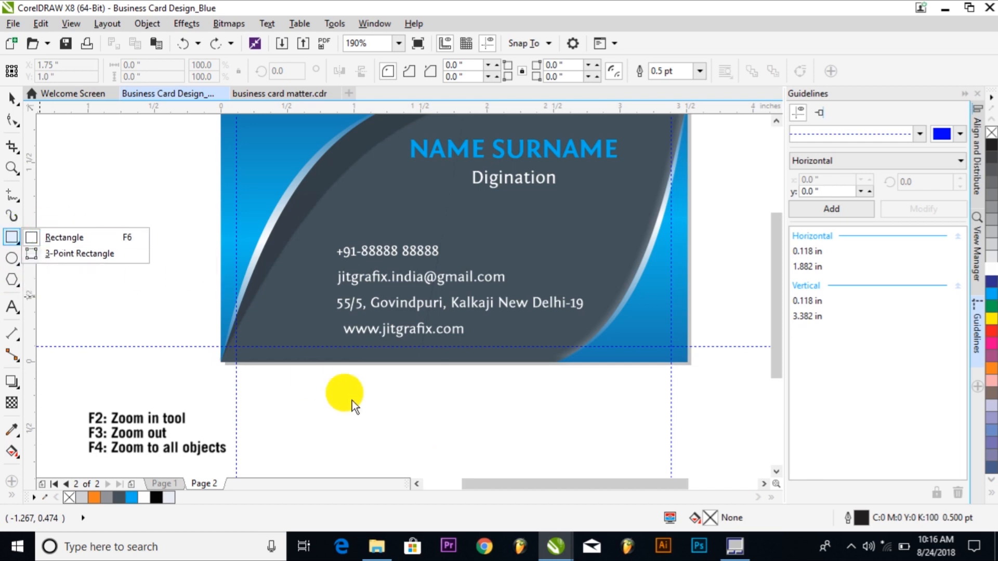
left_click(77, 239)
left_click_drag(271, 354, 346, 426)
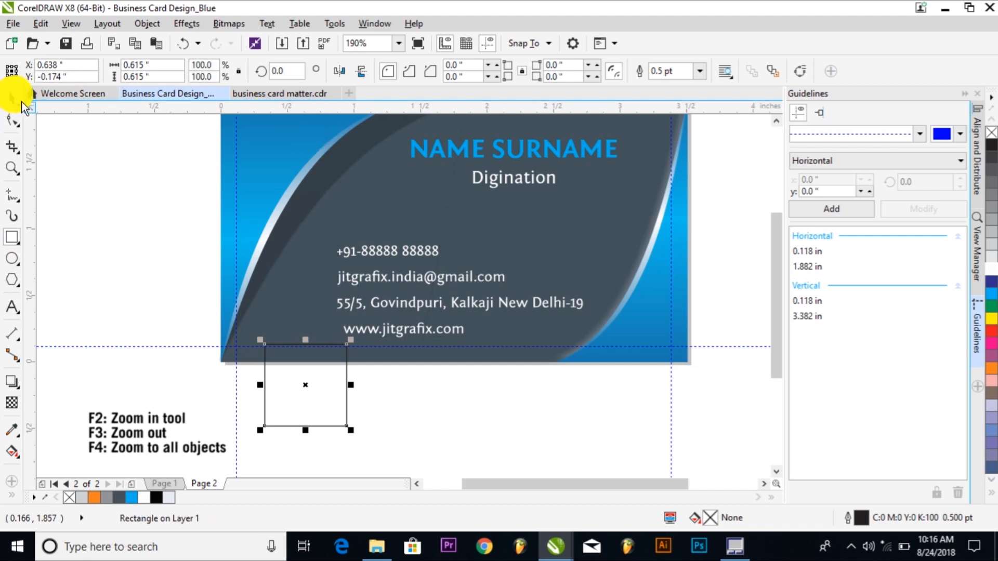
Rotate the square by 45 degrees to form a diamond.
left_click(15, 103)
double_click(281, 71)
type("45")
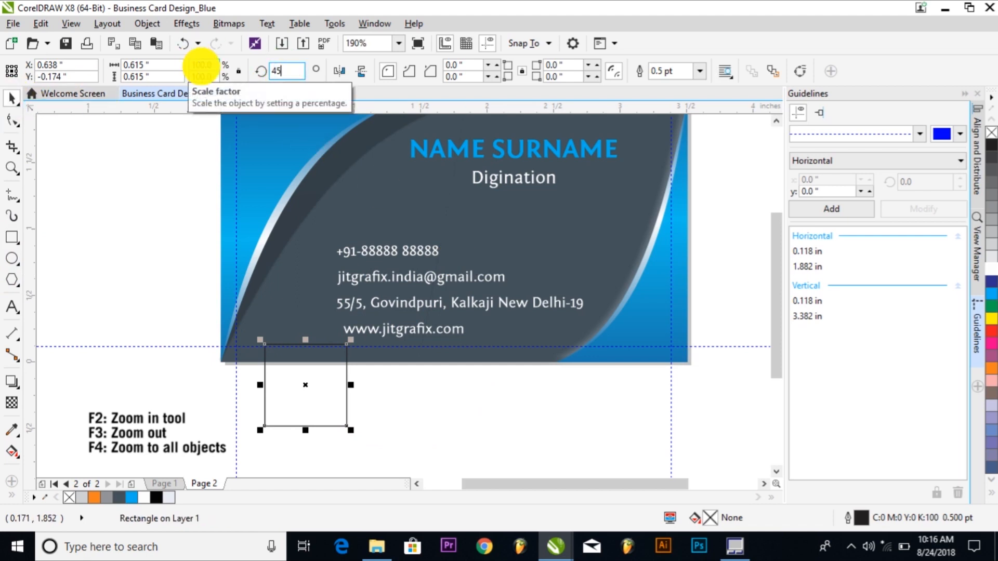
key("Return")
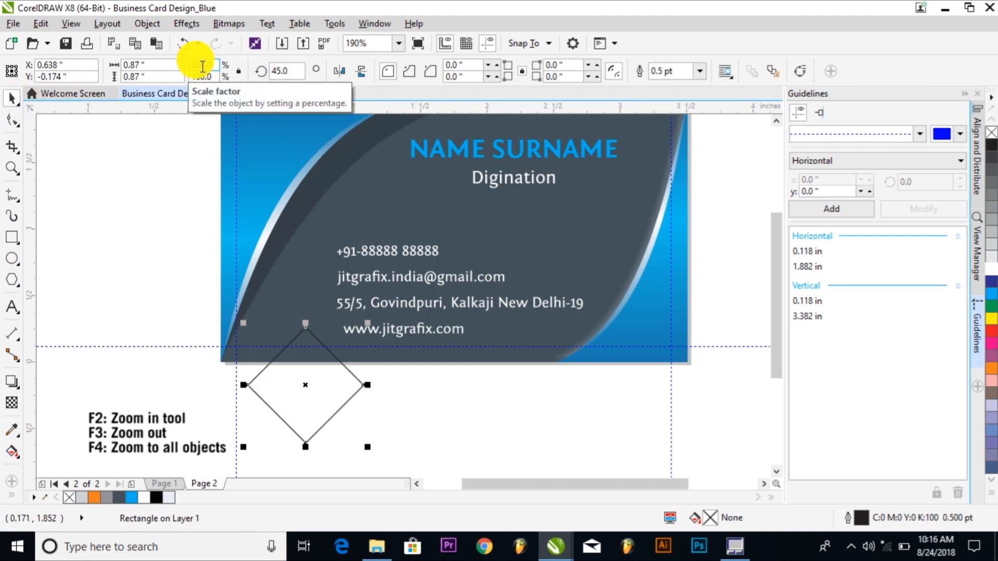
Round all four corners of the diamond with a radius of 0.07 inches.
left_click(18, 128)
left_click(52, 121)
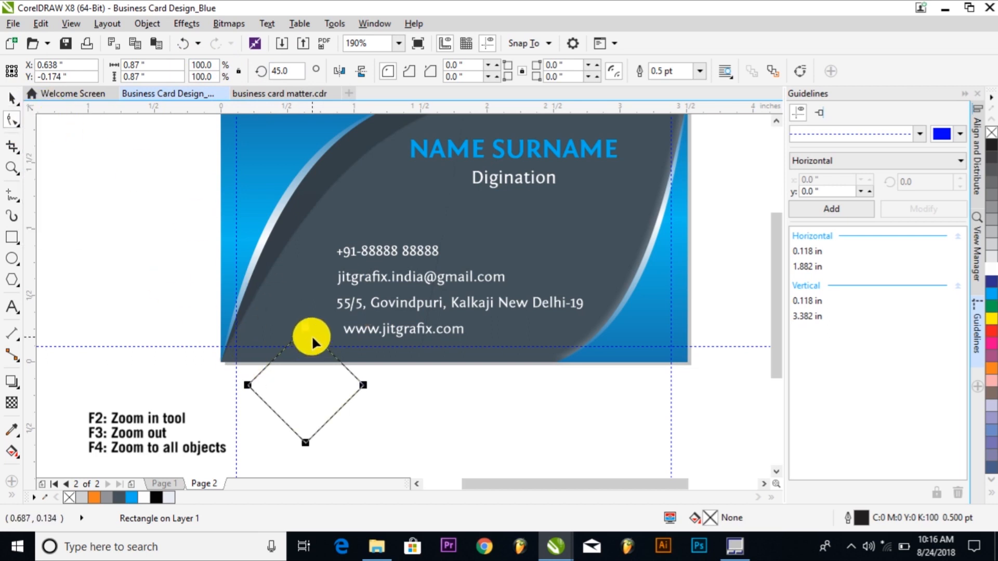
left_click_drag(308, 326, 313, 329)
left_click(465, 67)
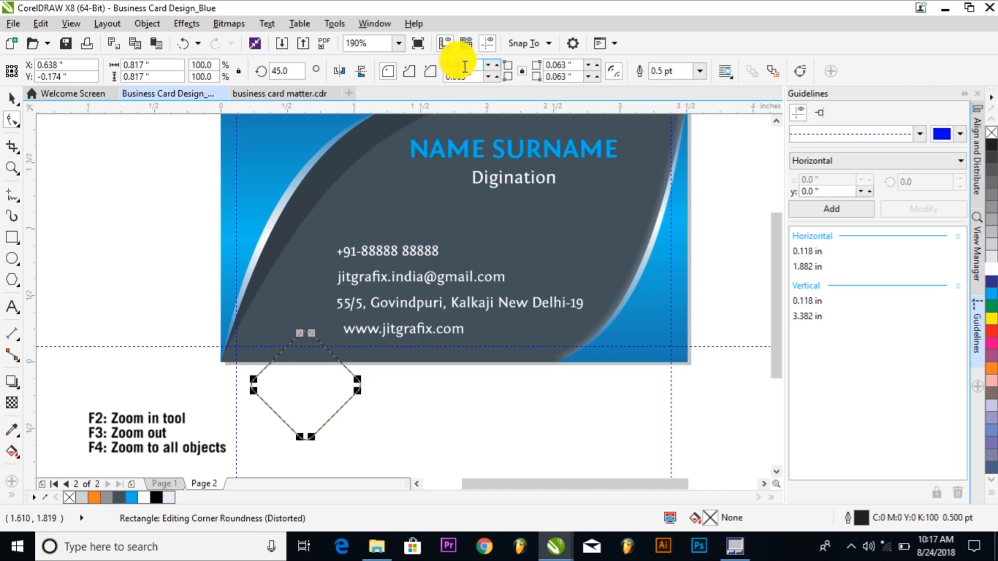
type(".0")
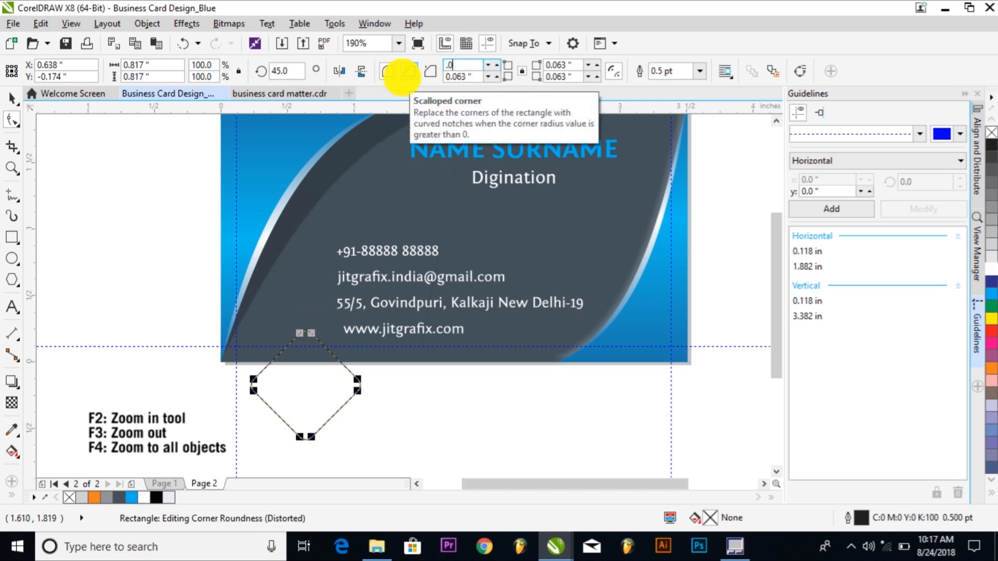
key("Tab")
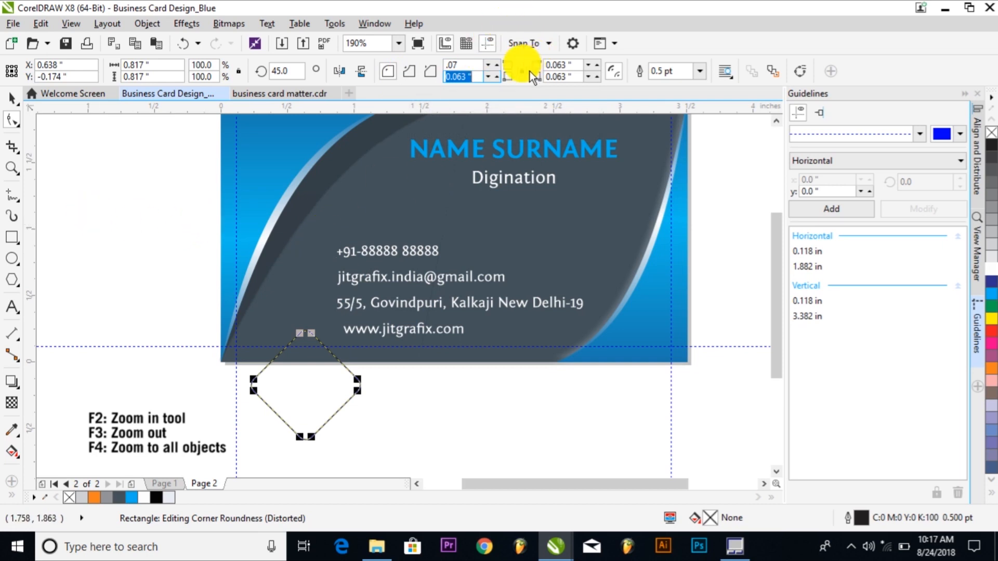
key("Return")
key("space")
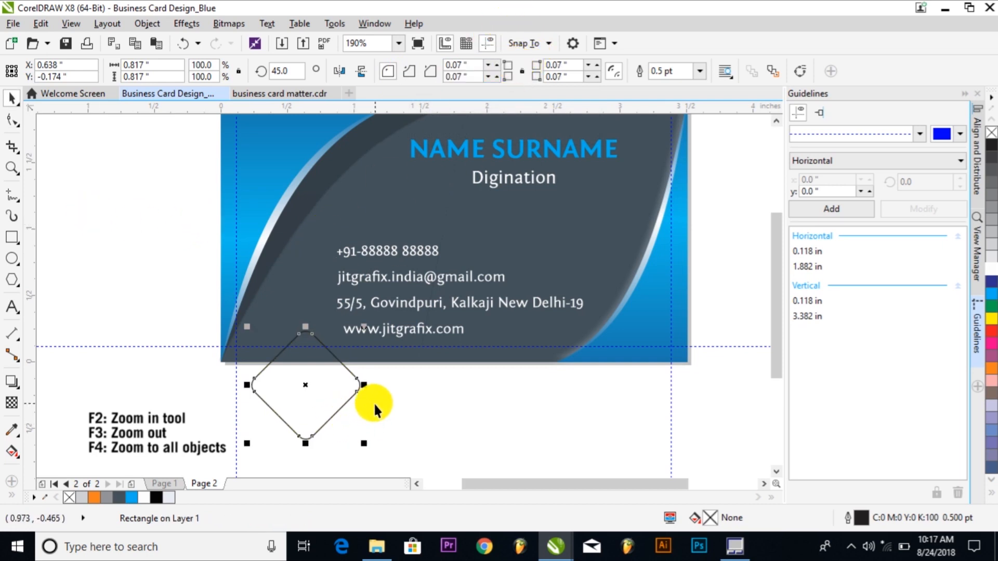
Narrow the diamond and scale it down to about 0.231 × 0.348 inches.
left_click_drag(364, 386, 326, 381)
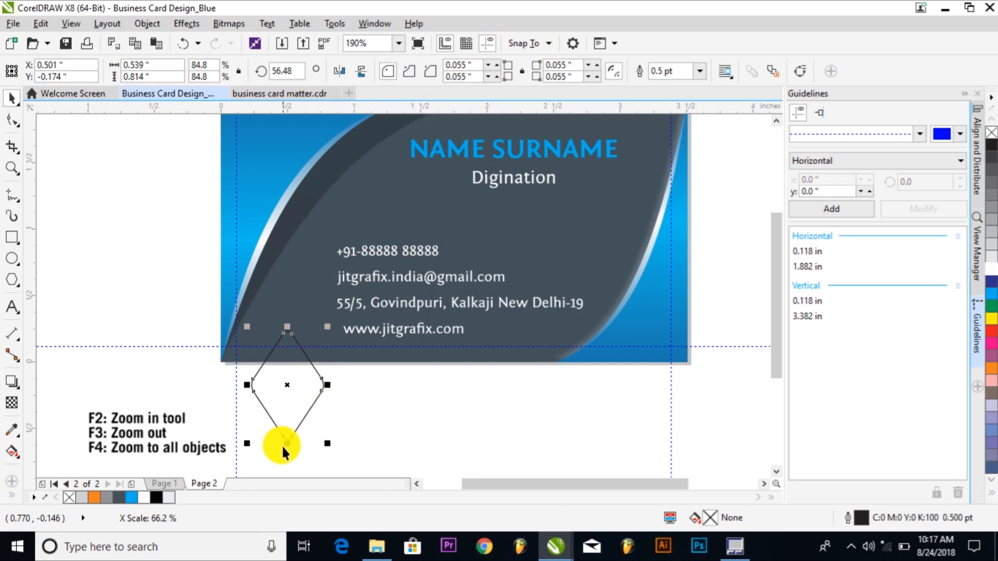
left_click_drag(335, 442, 259, 343)
scroll(259, 343, "up", 5)
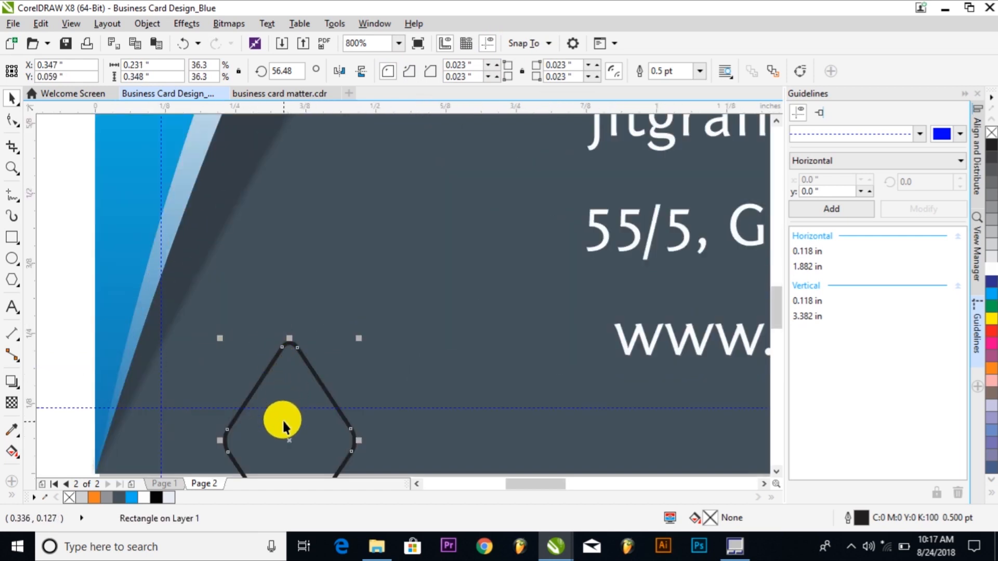
Move the diamond to the left of the phone number line and shrink it to about 0.127 × 0.192 inches.
left_click_drag(282, 439, 451, 197)
scroll(453, 204, "up", 1)
scroll(517, 178, "down", 6)
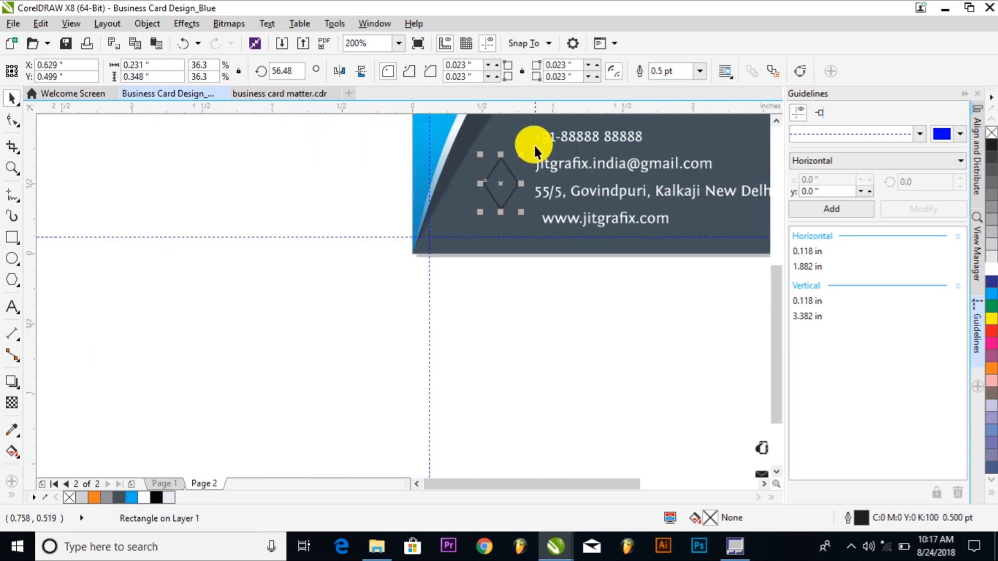
scroll(442, 130, "up", 5)
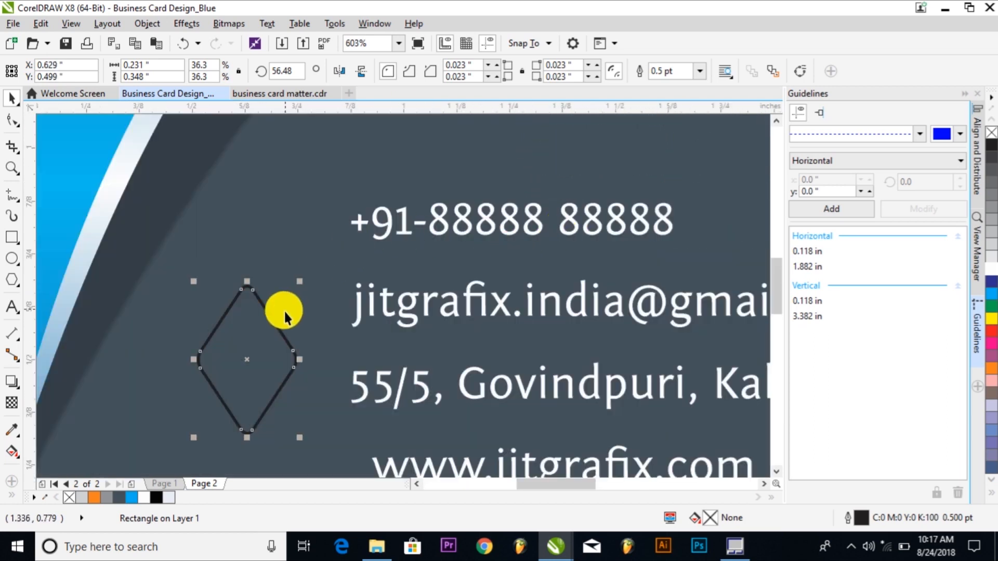
left_click_drag(278, 332, 324, 200)
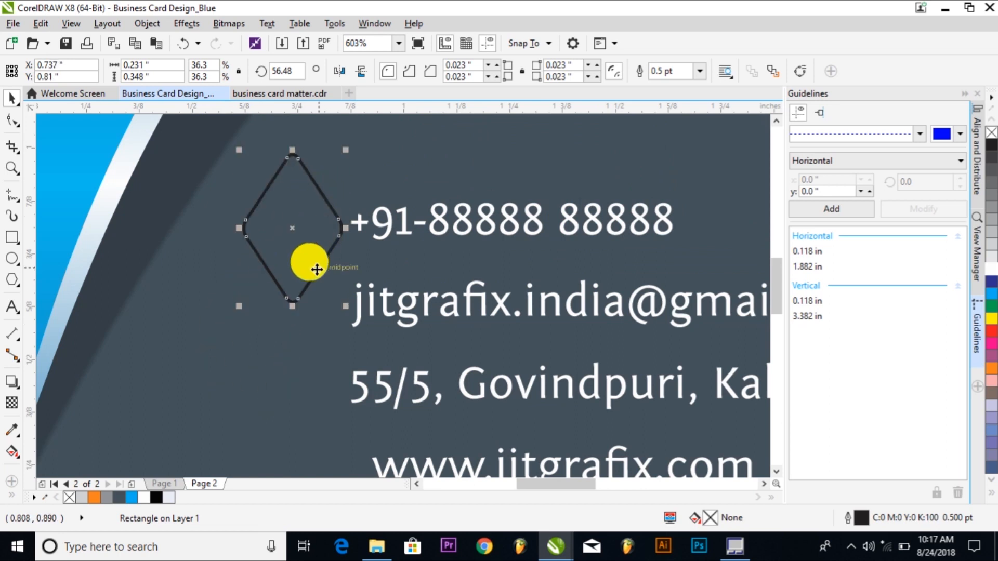
left_click_drag(348, 307, 303, 272)
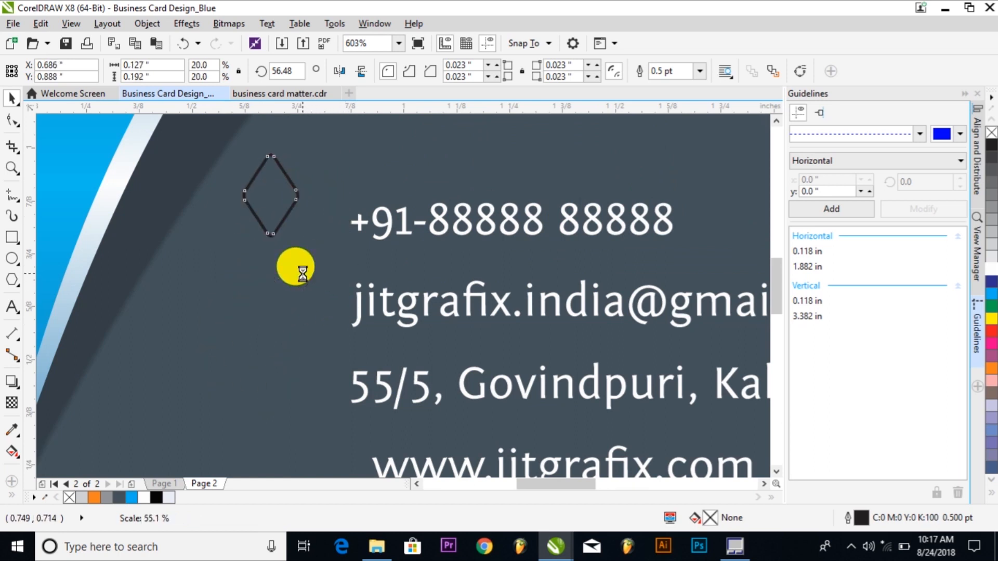
Align the diamond's center horizontally with the phone number line.
left_click(309, 263)
left_click(285, 215)
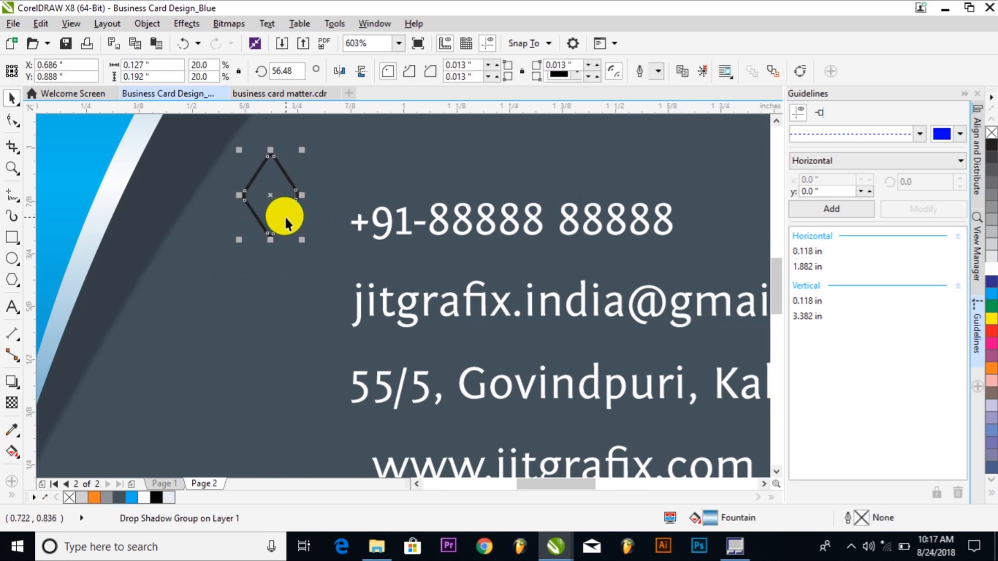
left_click(407, 223, "shift")
key("e")
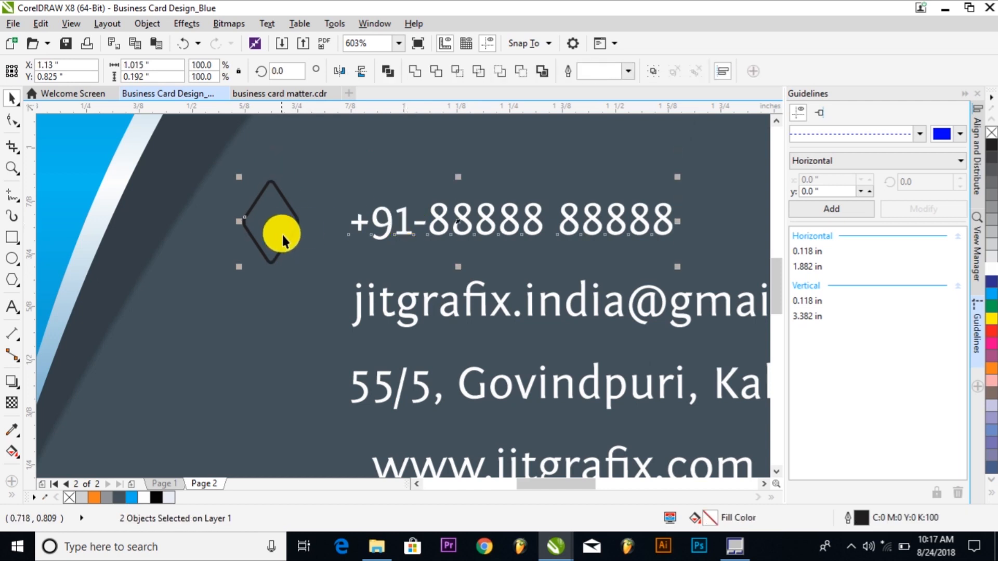
scroll(258, 260, "down", 2)
left_click(94, 241)
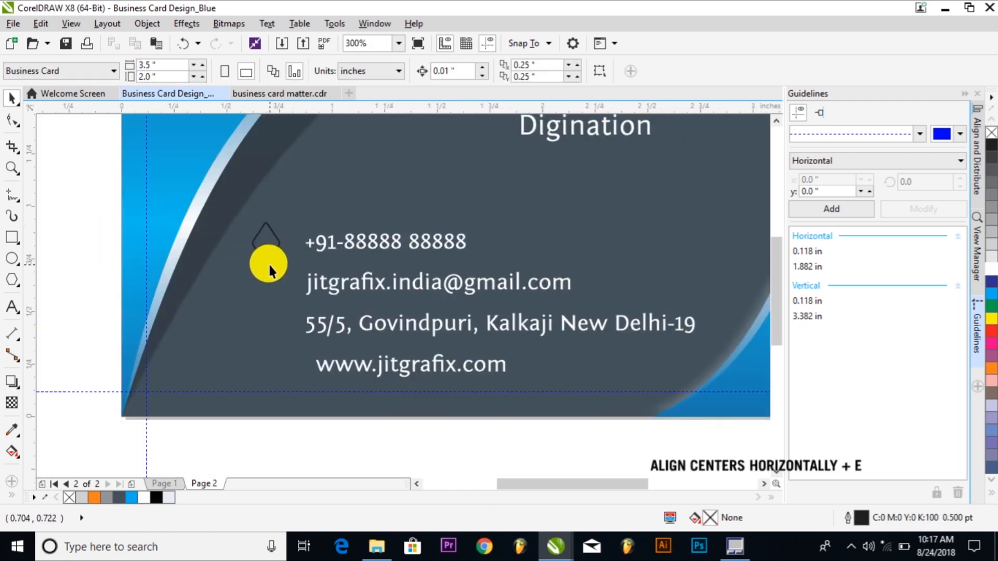
Copy and paste the diamond, and mirror the copy downward so it sits directly below, beside the e-mail line.
left_click(270, 266)
left_click(270, 257)
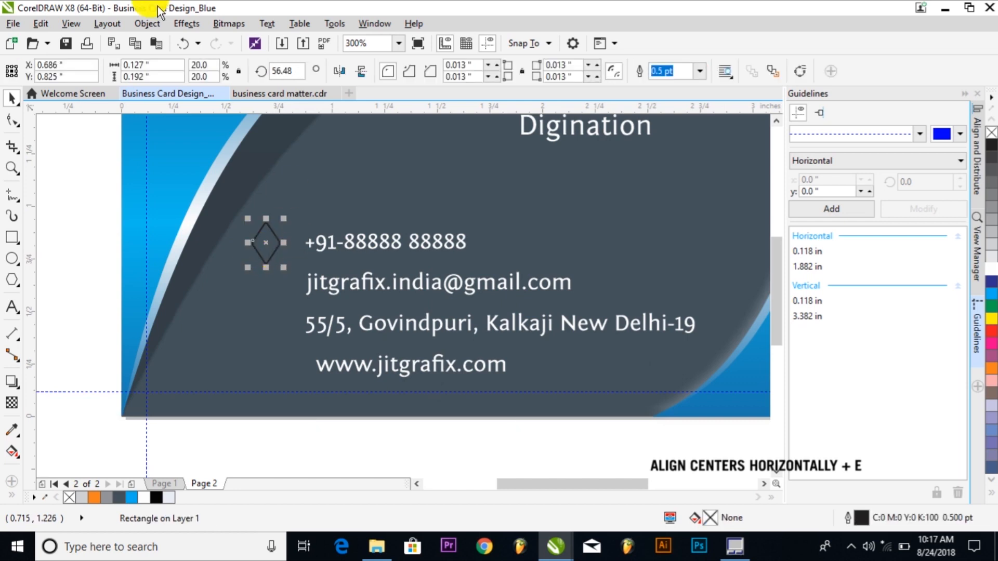
left_click(46, 21)
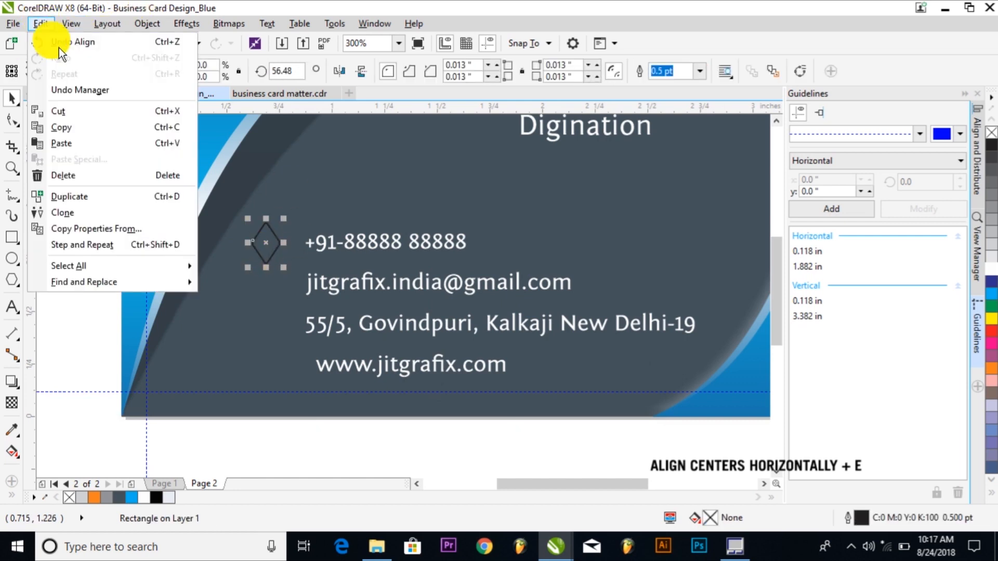
left_click(77, 128)
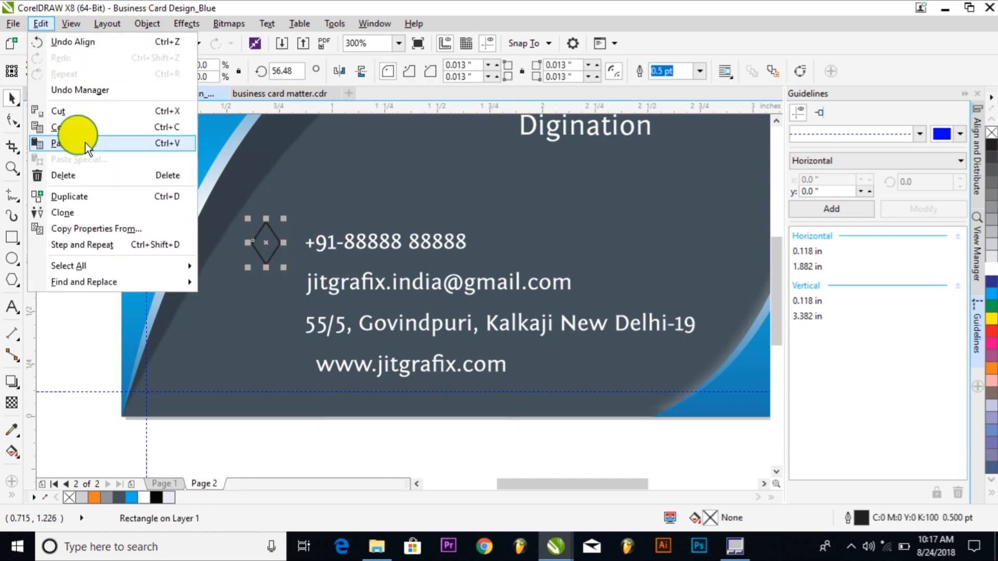
left_click(85, 143)
left_click_drag(268, 220, 268, 306)
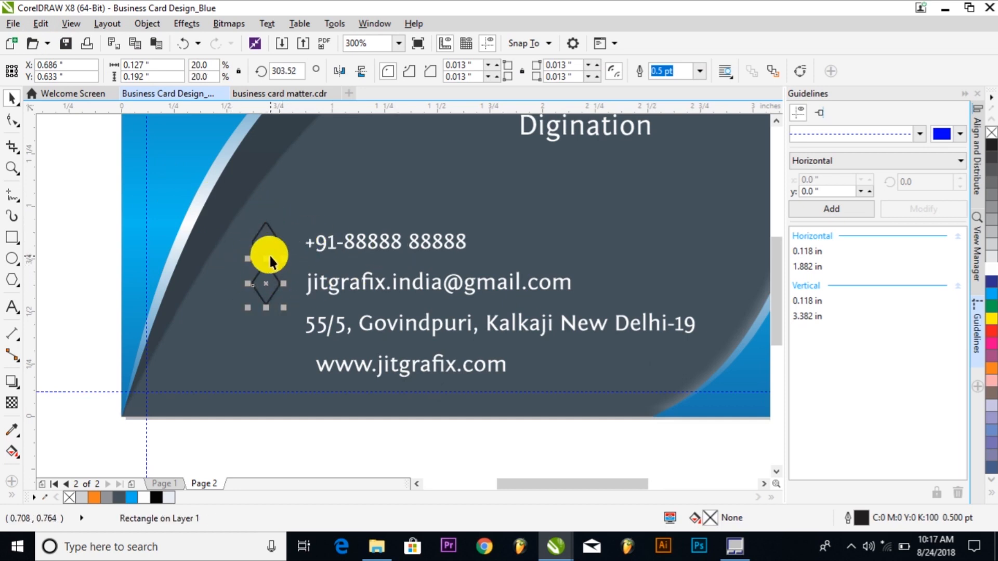
Duplicate the diamond twice more, mirroring each copy downward beside the address and website lines.
key("KP_Add")
left_click_drag(268, 259, 267, 349)
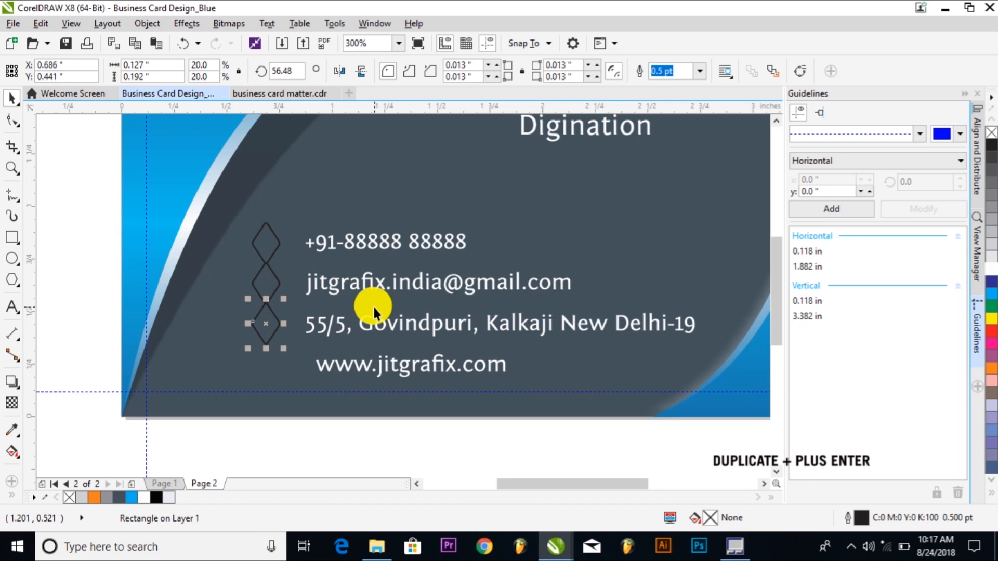
key("KP_Add")
left_click_drag(266, 299, 274, 390)
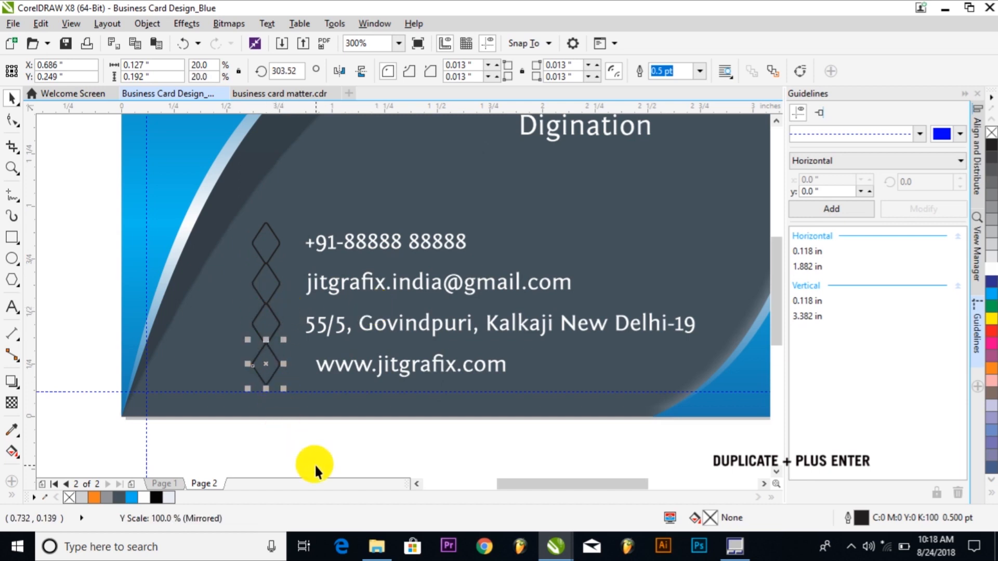
left_click(295, 434)
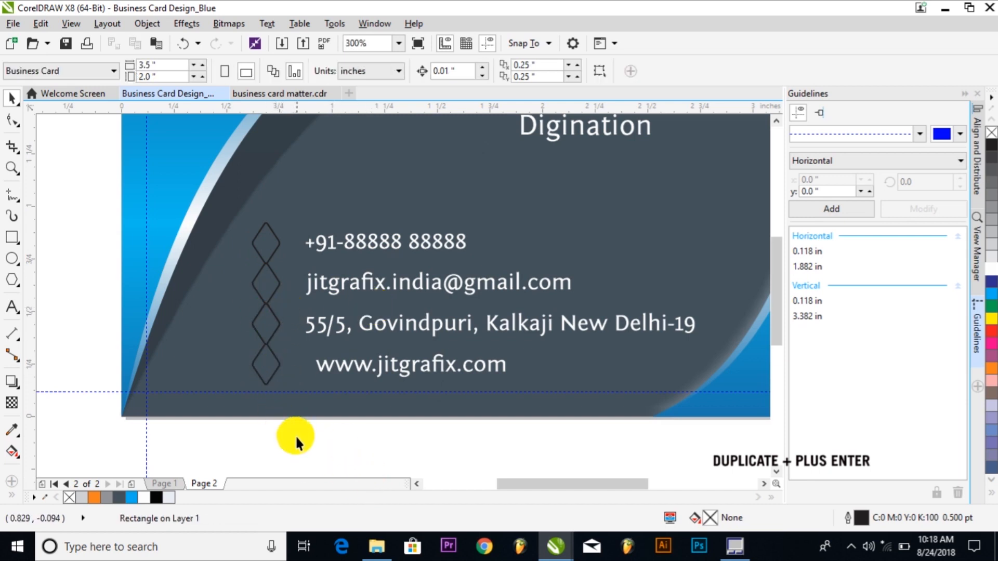
Fill all four diamonds with cyan and remove their outlines.
left_click_drag(332, 447, 204, 220)
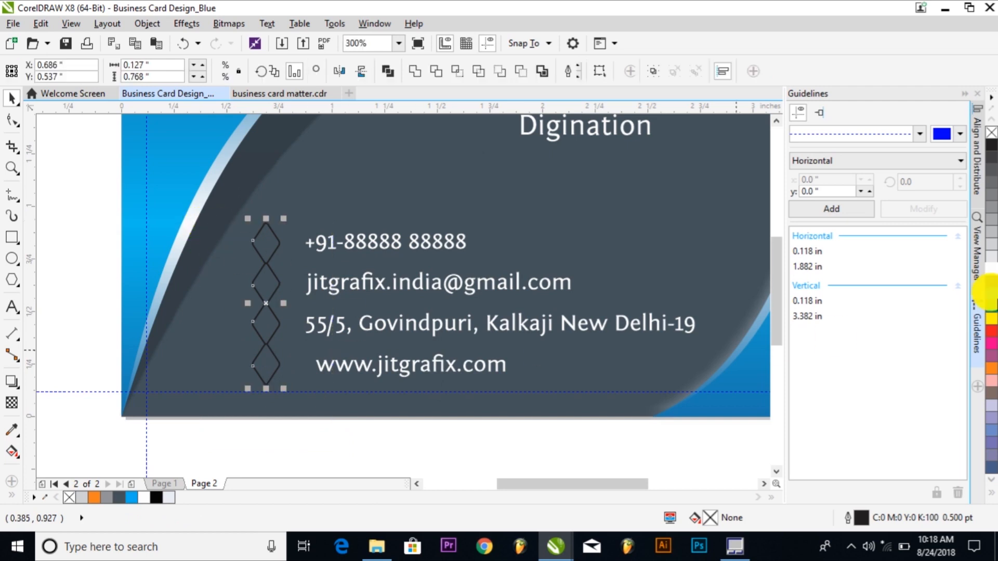
left_click(992, 300)
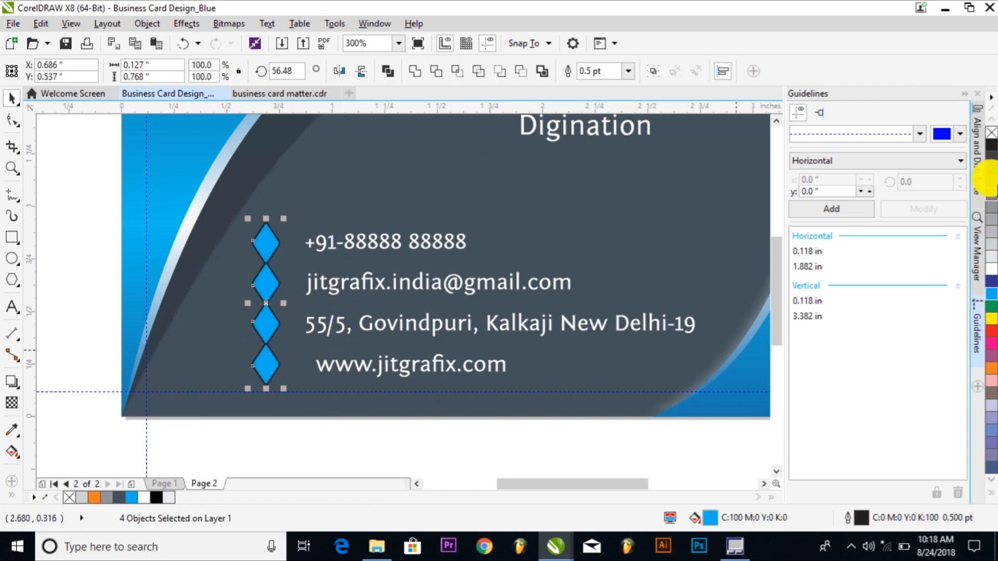
right_click(992, 132)
scroll(260, 312, "down", 1)
scroll(274, 311, "up", 2)
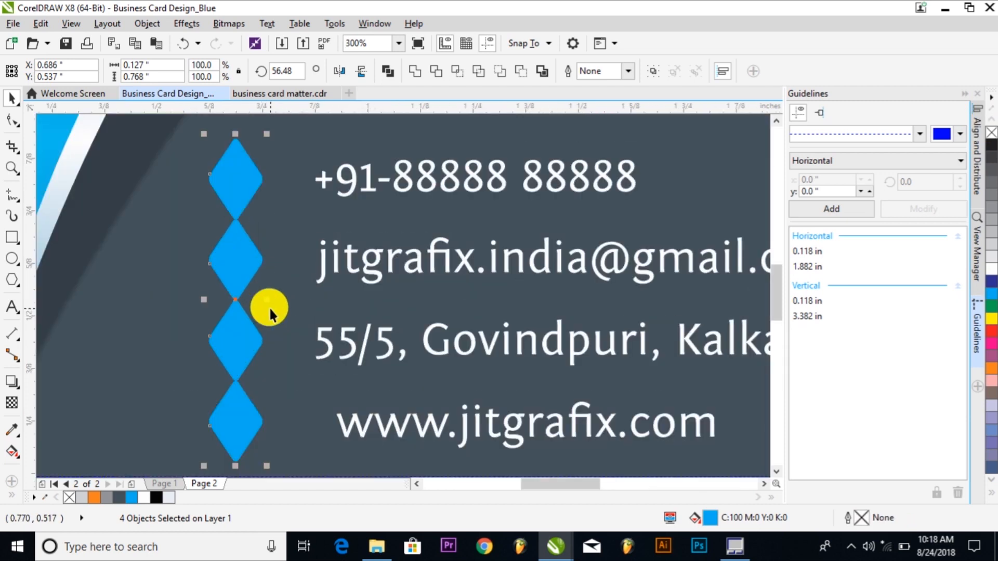
left_click_drag(270, 303, 286, 298)
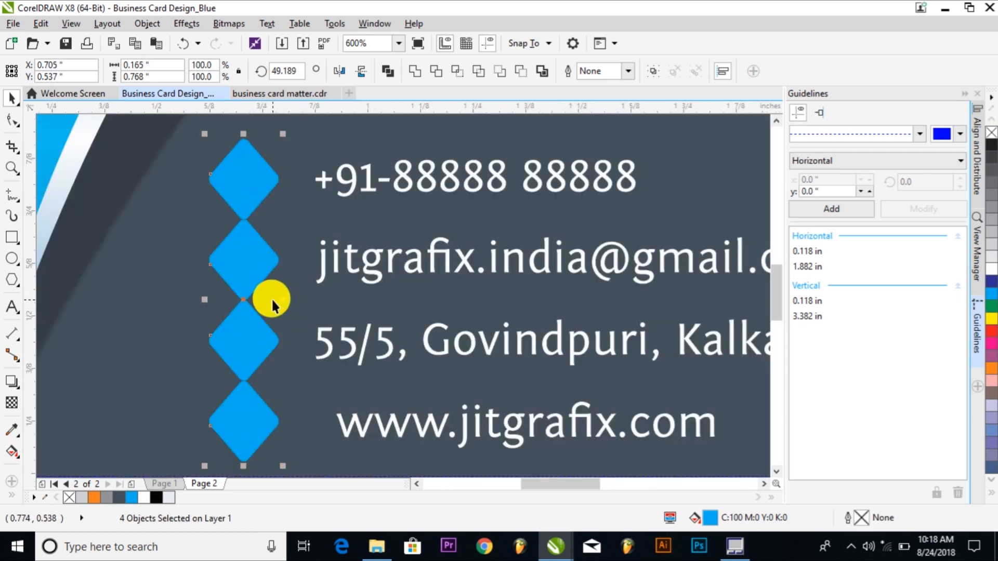
scroll(271, 298, "down", 1)
key("ctrl+z")
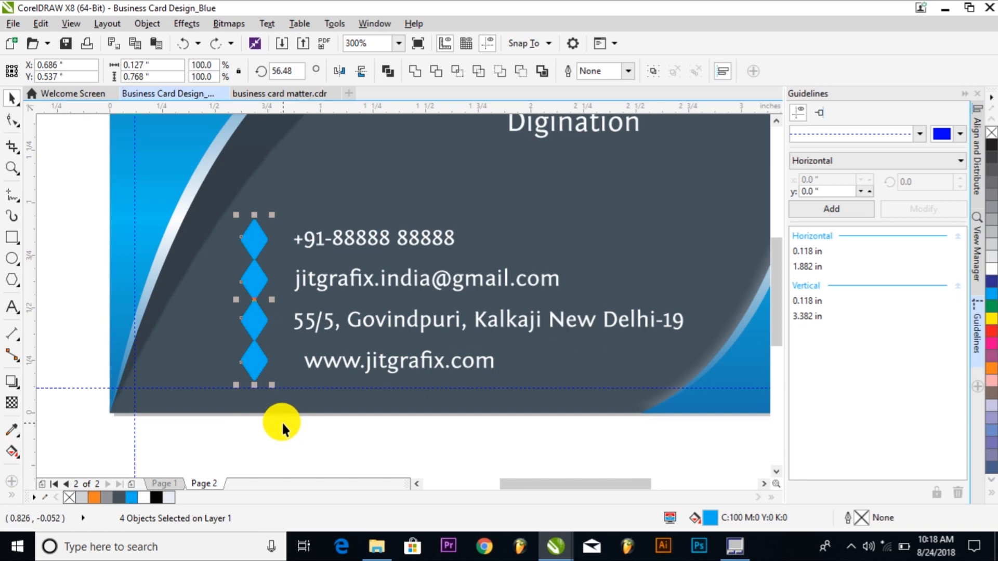
Move the four diamonds closer to the contact lines, placing their center at about X 0.714 in.
scroll(245, 267, "up", 2)
left_click_drag(267, 291, 290, 292)
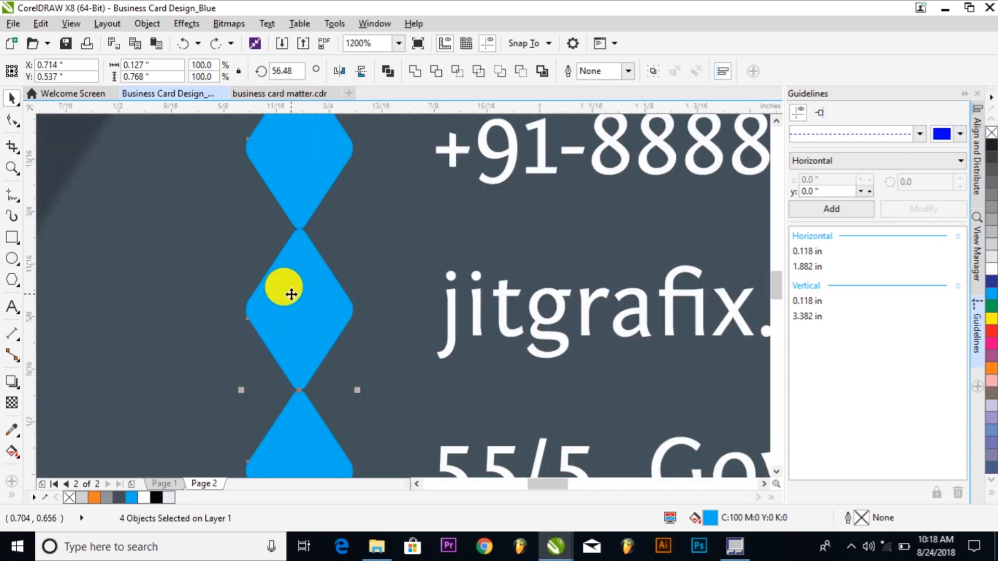
scroll(289, 291, "down", 2)
left_click(357, 460)
Move the four black contact icons on the pasteboard to a spot below the card, roughly under the diamonds.
scroll(291, 379, "down", 1)
scroll(292, 380, "down", 1)
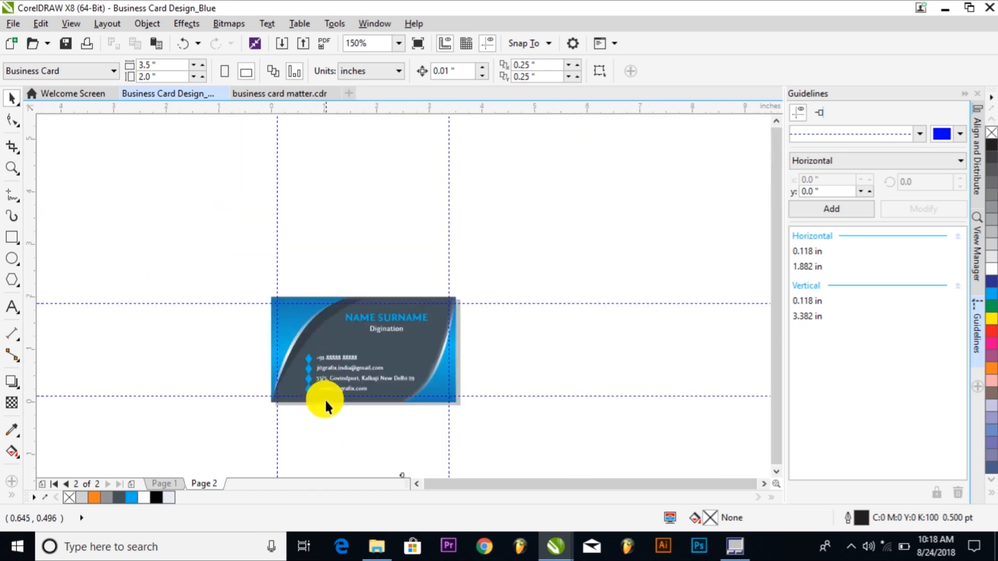
scroll(363, 450, "down", 1)
left_click_drag(357, 472, 409, 461)
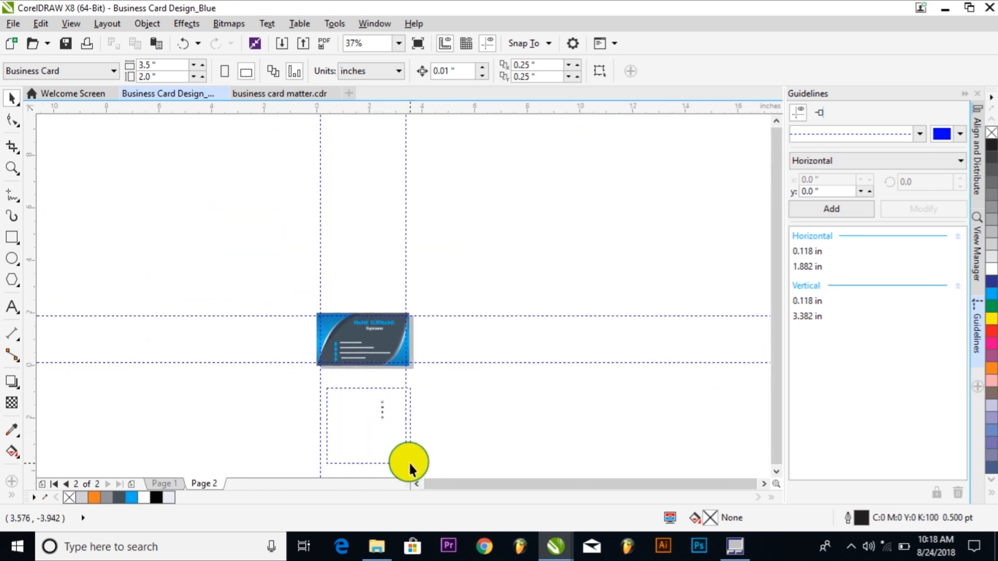
left_click_drag(371, 400, 339, 391)
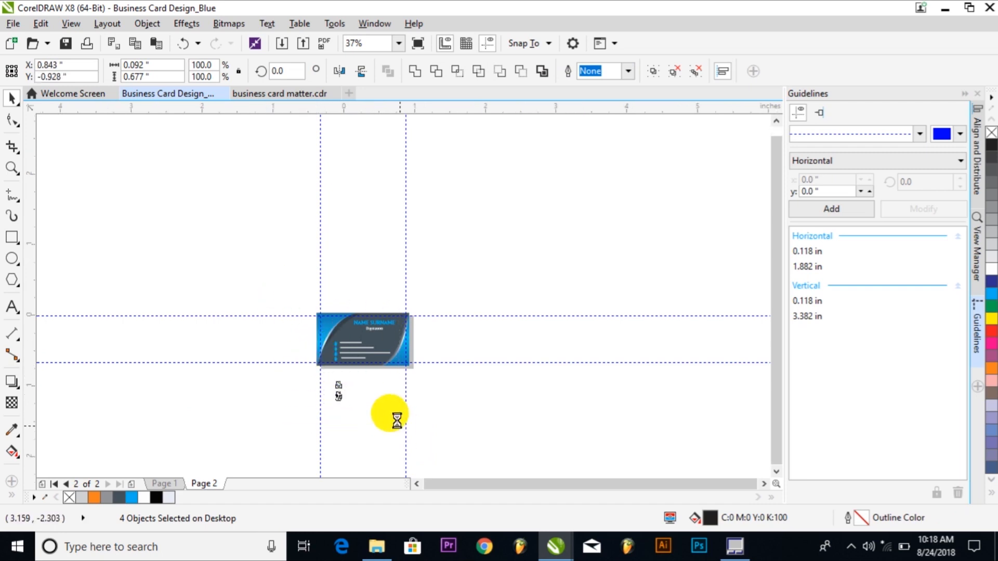
Align the phone icon's center horizontally with the diamond beside the phone number.
key("F2")
left_click_drag(399, 428, 277, 290)
key("F2")
left_click_drag(243, 215, 597, 428)
left_click(411, 353)
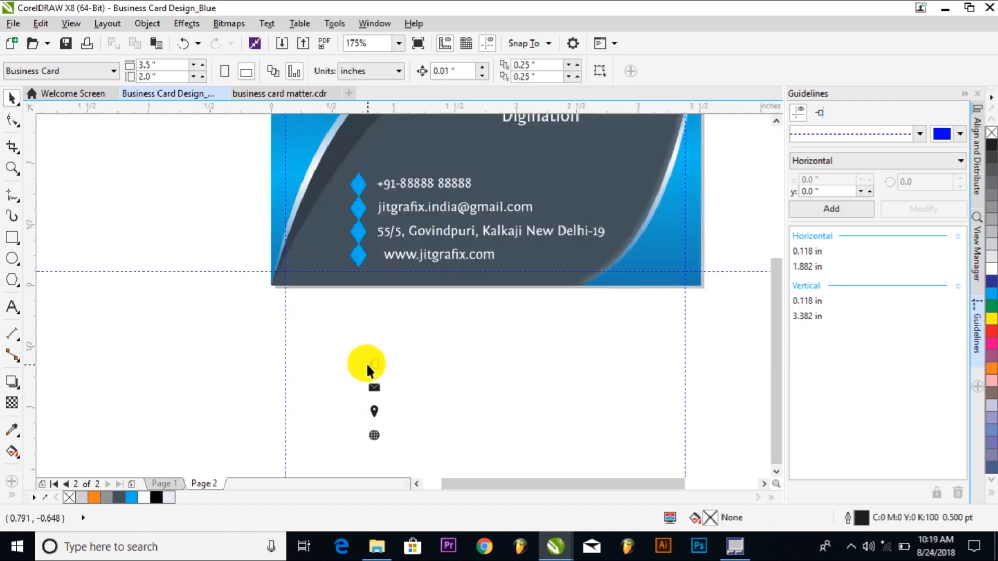
left_click(369, 364)
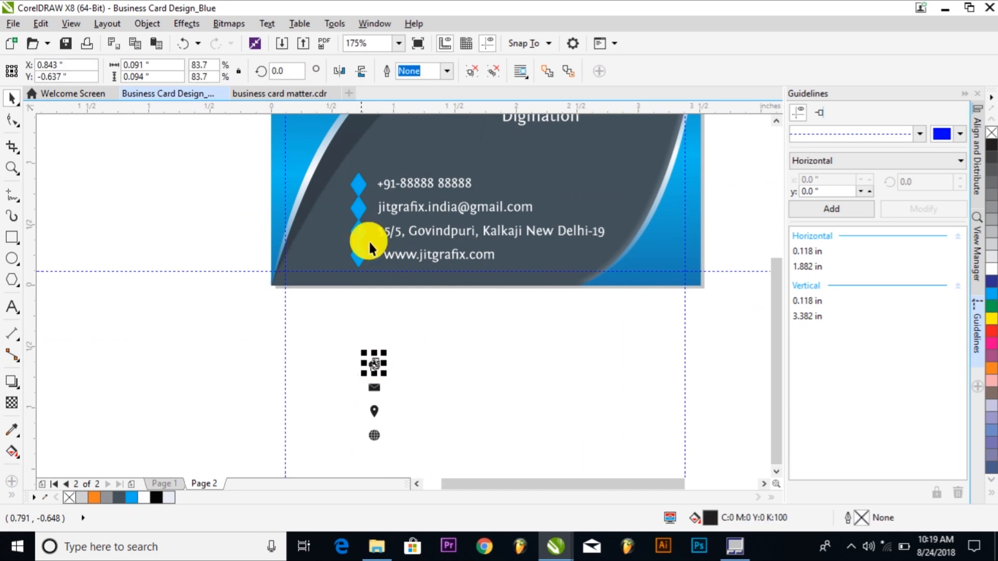
left_click(354, 183, "shift")
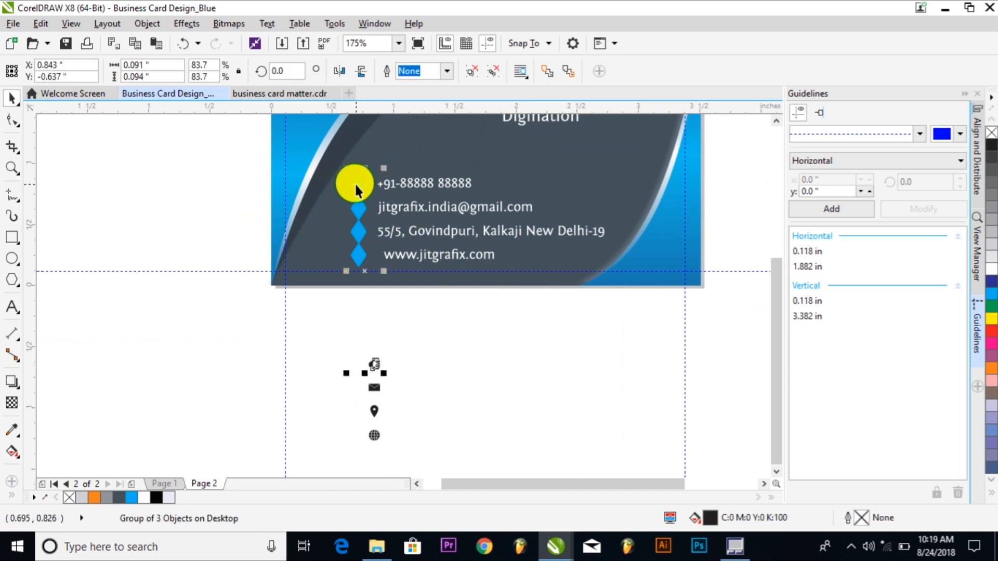
left_click(157, 24)
mouse_move(157, 206)
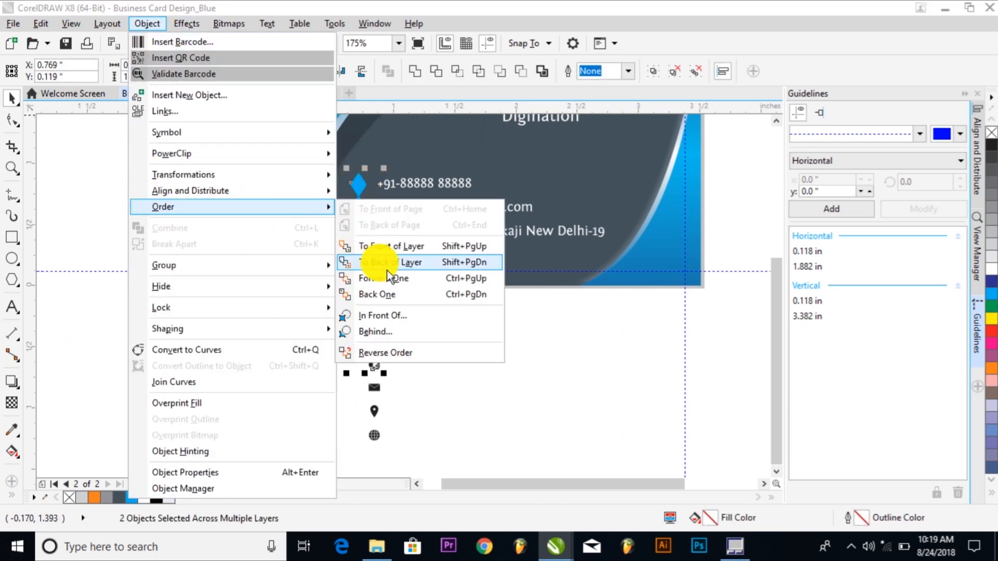
mouse_move(251, 190)
left_click(479, 261)
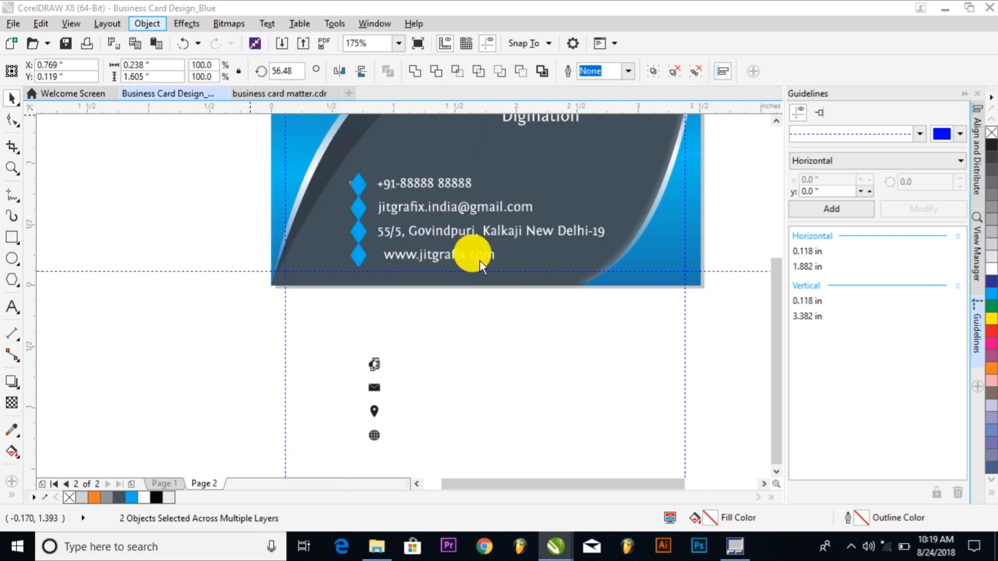
Align the phone icon's center vertically with the same diamond so it sits inside it.
left_click(106, 24)
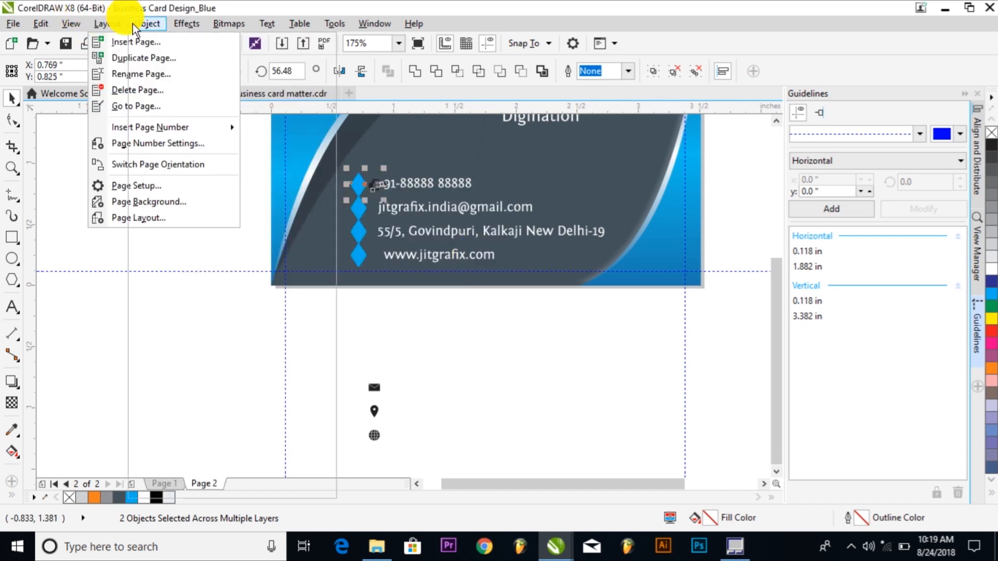
mouse_move(135, 24)
mouse_move(197, 191)
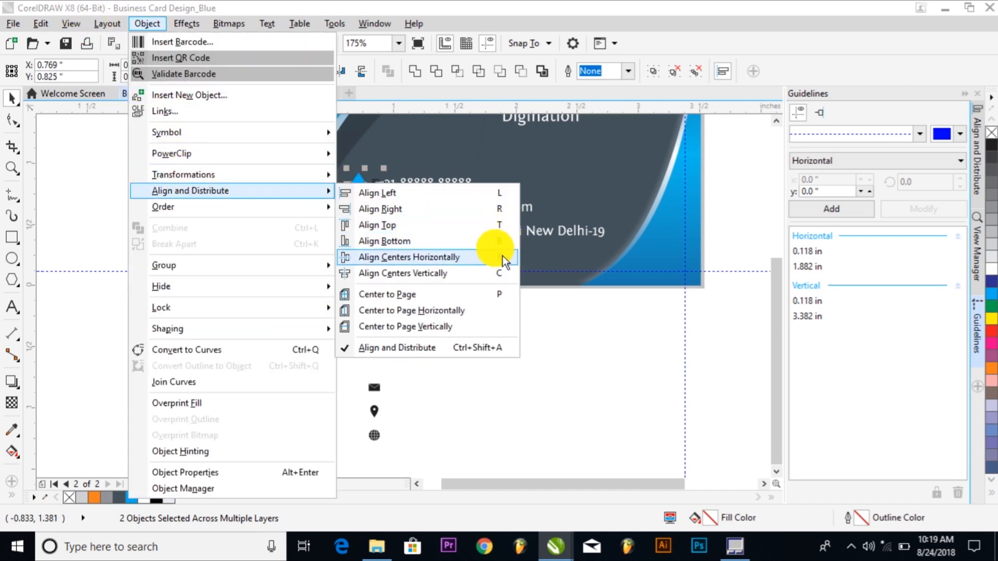
left_click(498, 271)
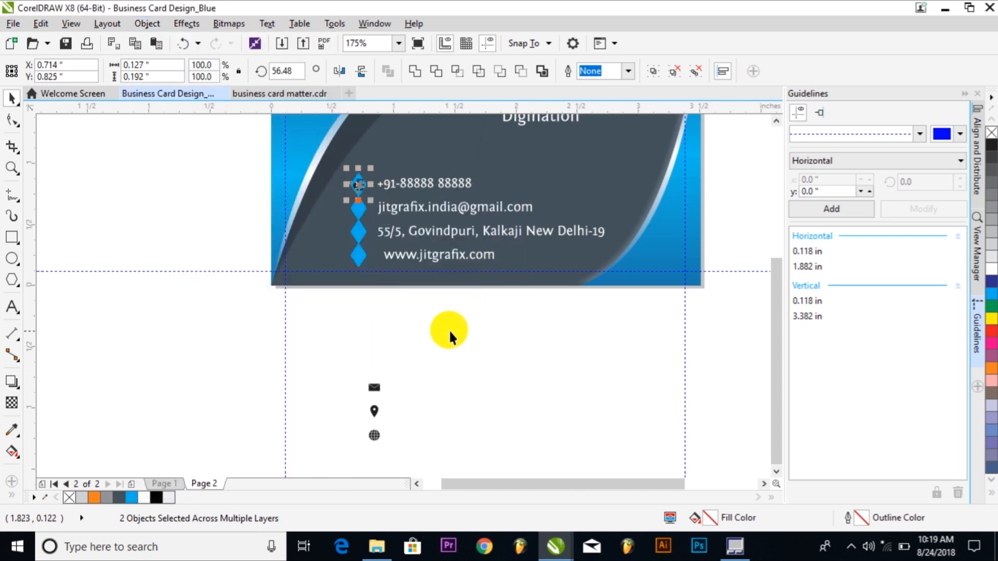
Fill the phone icon with white.
left_click(451, 327)
scroll(366, 181, "down", 1)
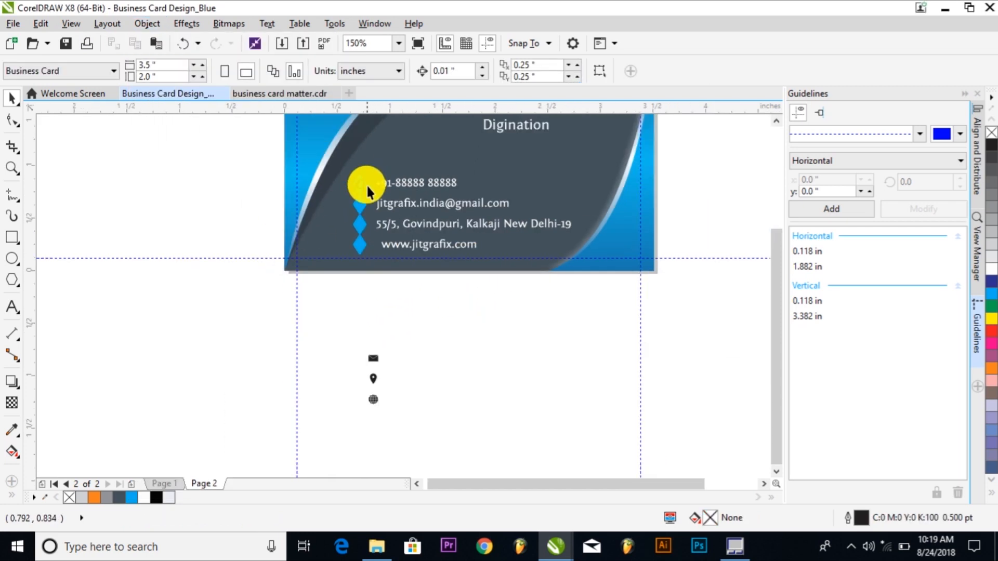
left_click(356, 187)
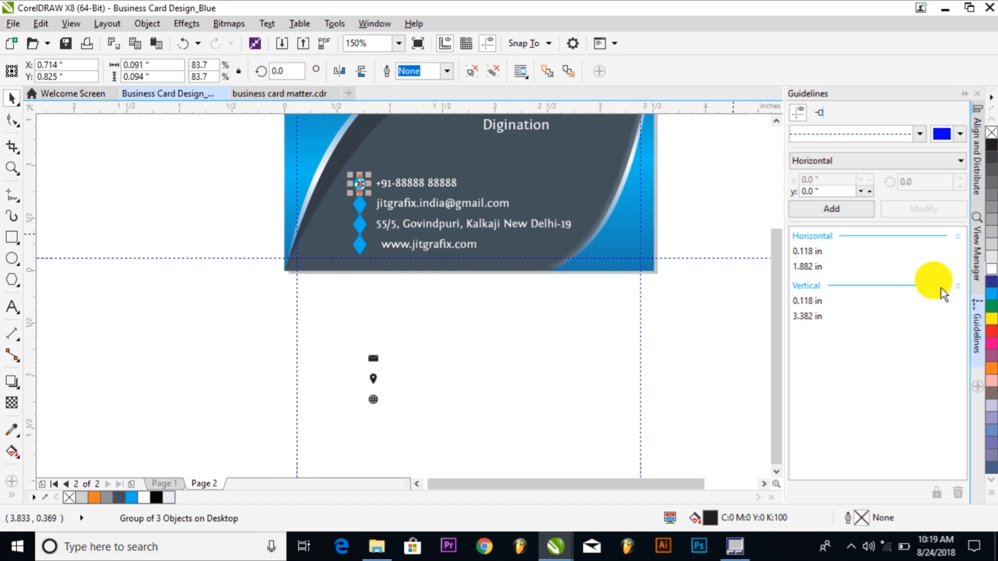
left_click(539, 349)
Center the envelope icon both ways on the diamond beside the e-mail line.
key("F2")
left_click_drag(252, 147, 524, 438)
left_click(388, 381)
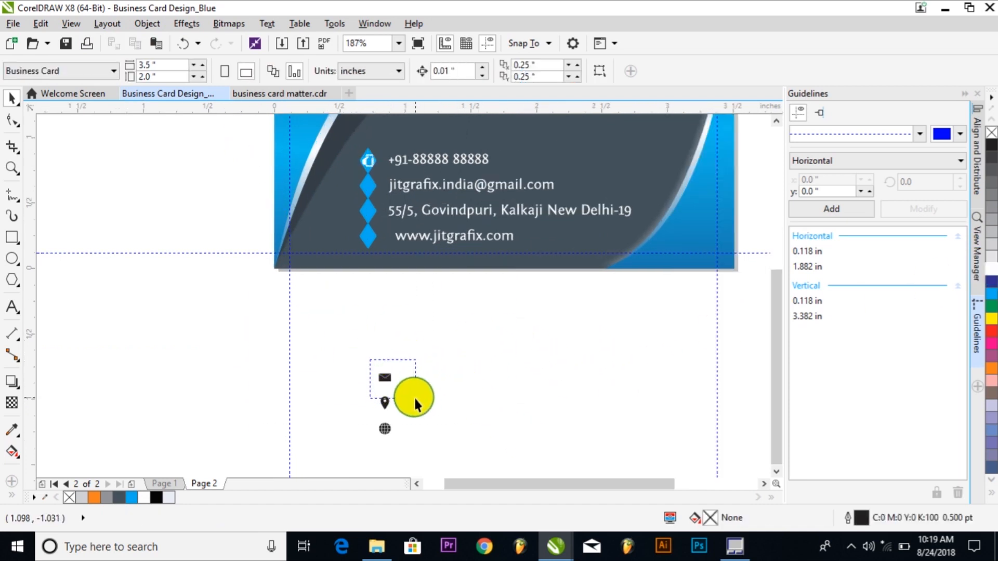
left_click(374, 191, "shift")
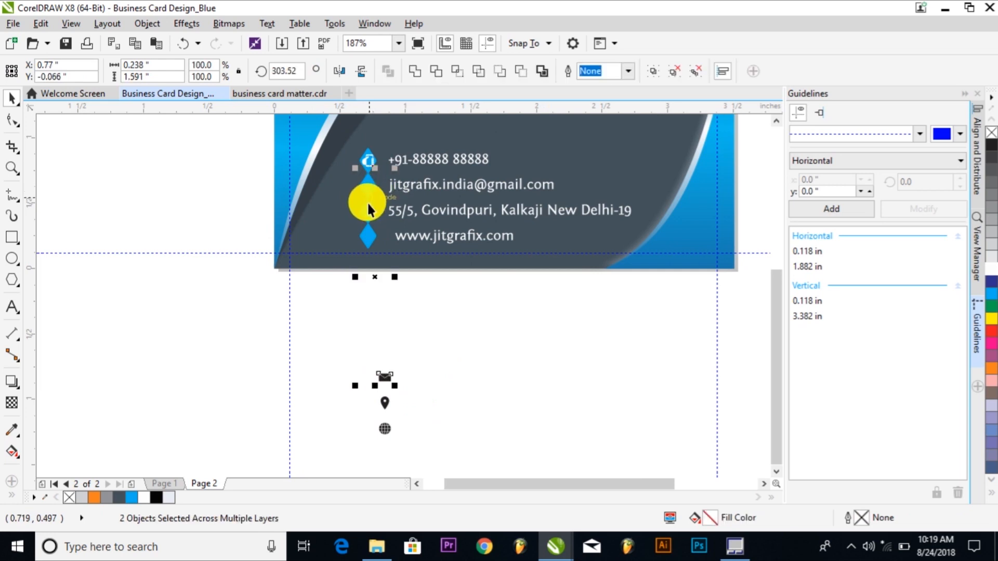
key("c")
key("e")
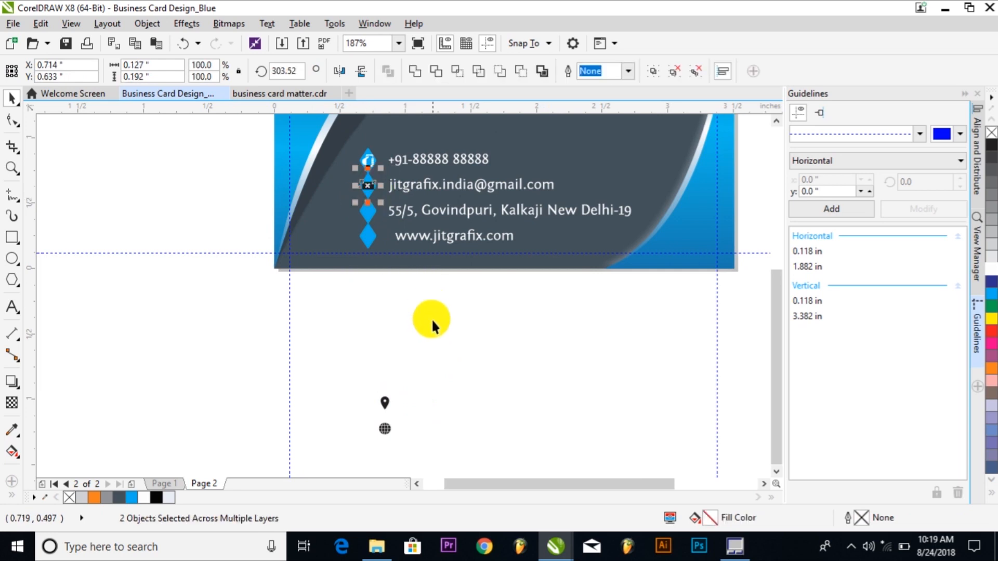
Center the location pin icon both ways on the diamond beside the address line.
left_click(369, 342)
left_click_drag(352, 352, 428, 422)
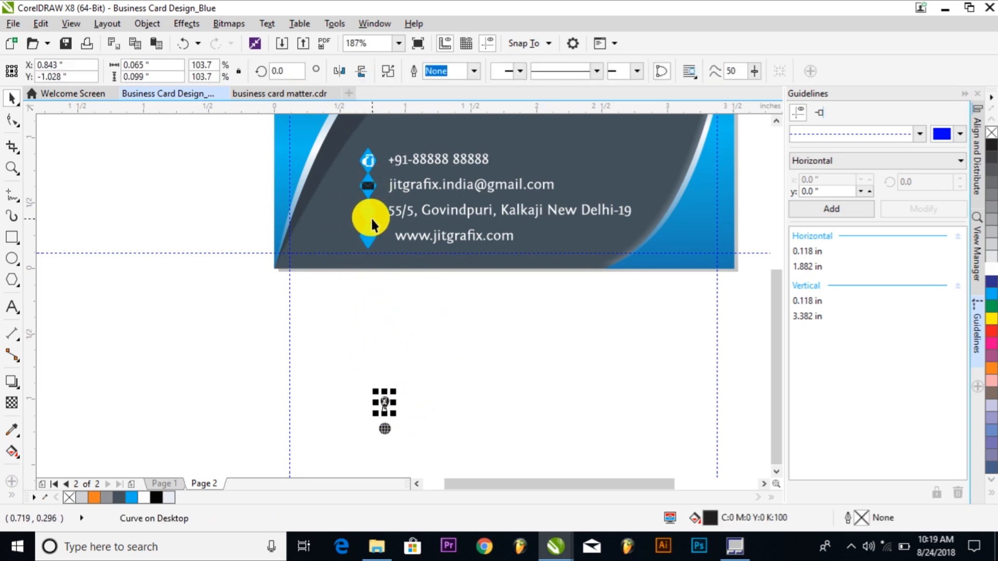
left_click(375, 213, "shift")
key("c")
key("e")
Center the globe icon both ways on the diamond beside the website line.
left_click_drag(344, 371, 411, 438)
left_click(367, 237, "shift")
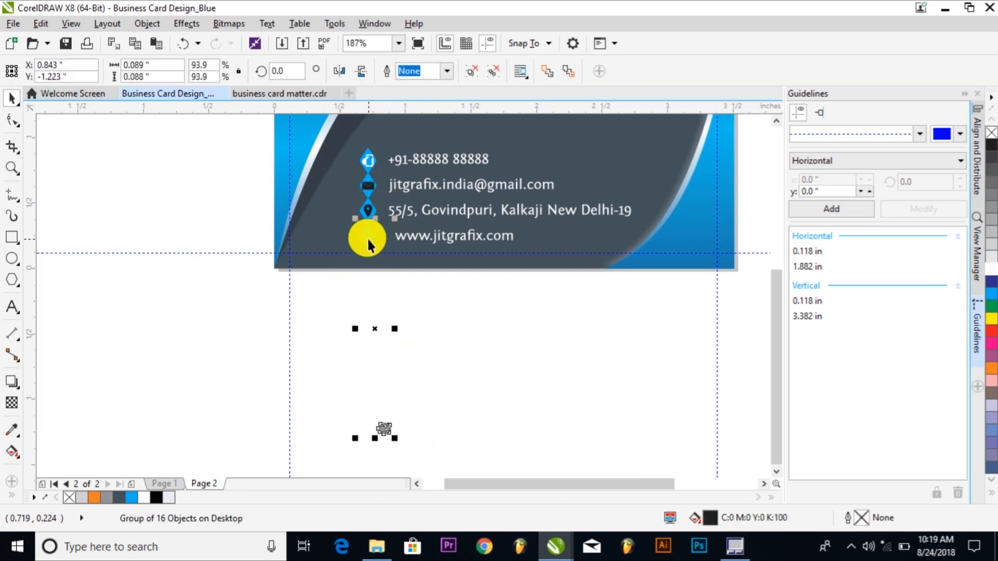
key("c")
key("e")
left_click(417, 347)
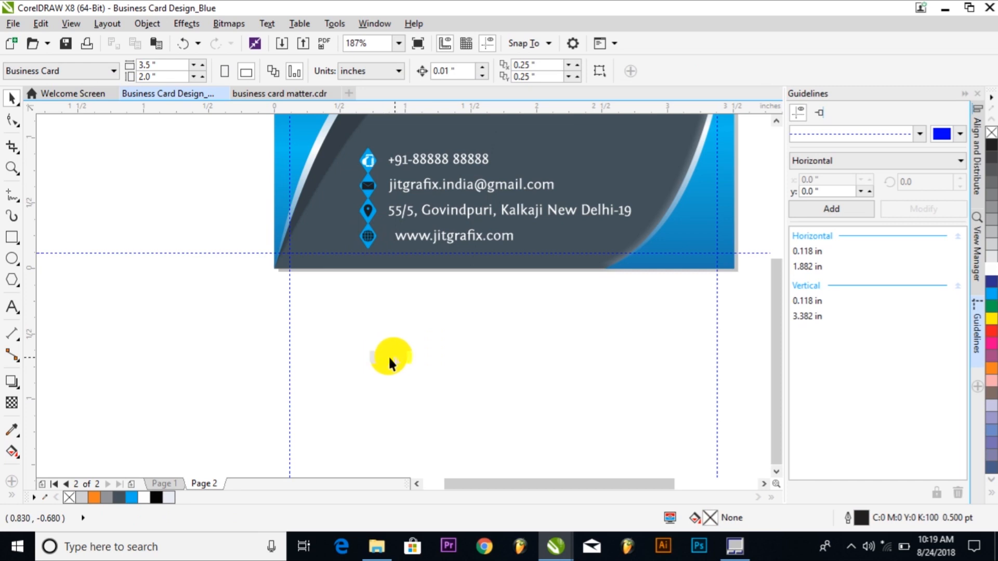
Fill the envelope, location pin and globe icons with white, leaving their diamonds cyan.
left_click_drag(248, 116, 490, 304)
left_click_drag(459, 430, 341, 232)
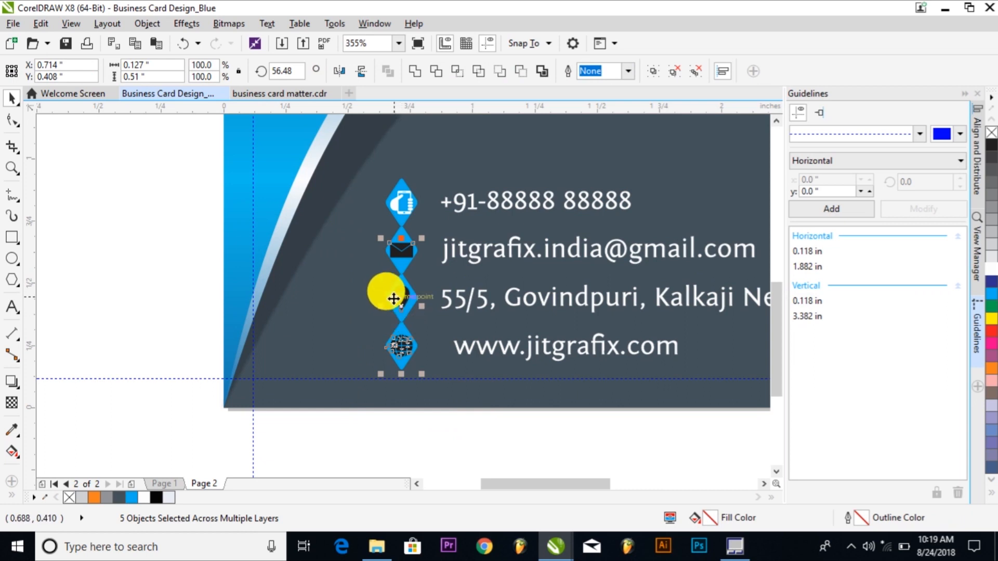
left_click(391, 304, "shift")
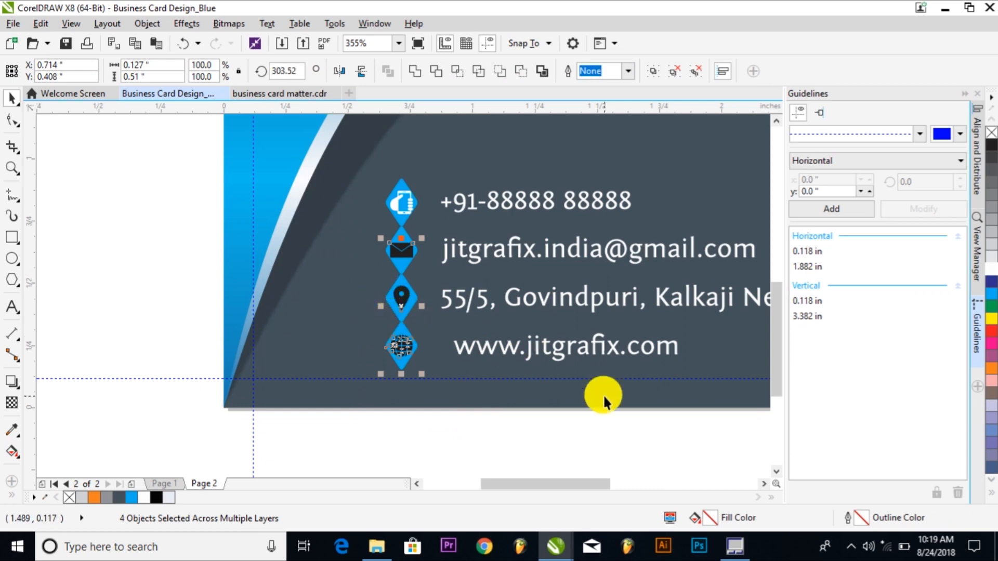
key("Delete")
key("ctrl+z")
left_click(403, 368, "shift")
left_click(992, 270)
left_click(488, 432)
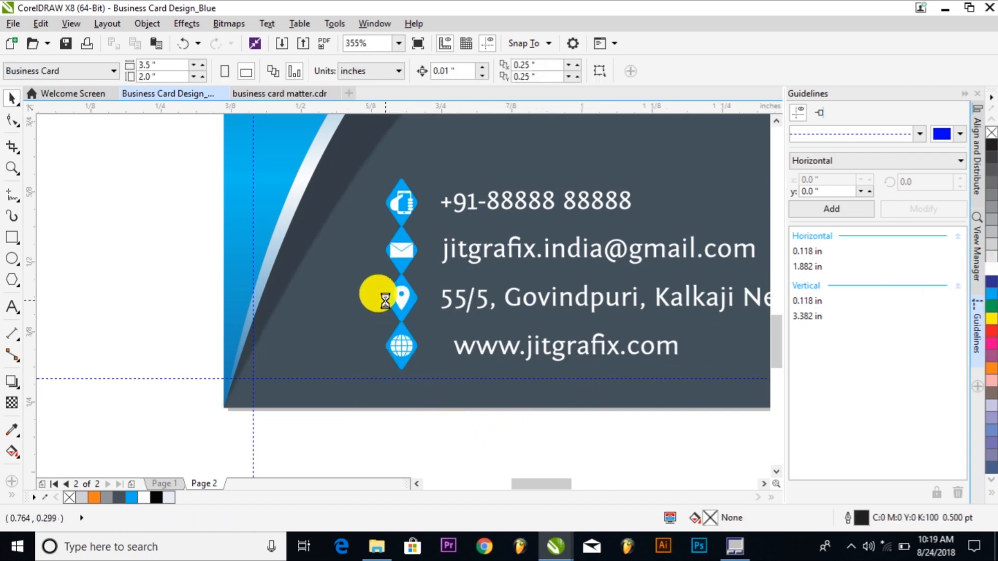
Select all four diamonds and widen them together to about 0.138 in.
scroll(398, 310, "up", 4)
left_click(514, 299)
scroll(513, 298, "down", 2)
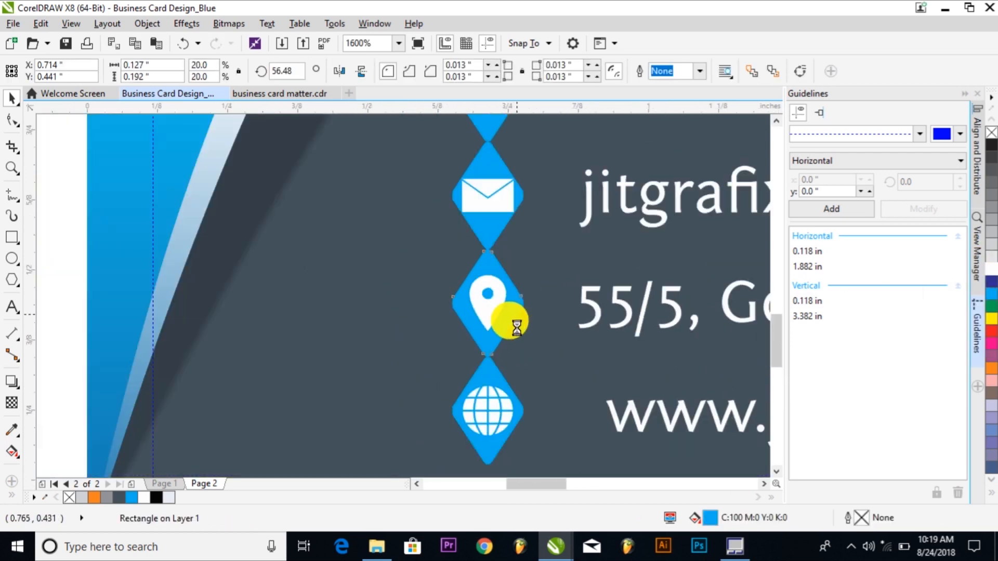
left_click(503, 373, "shift")
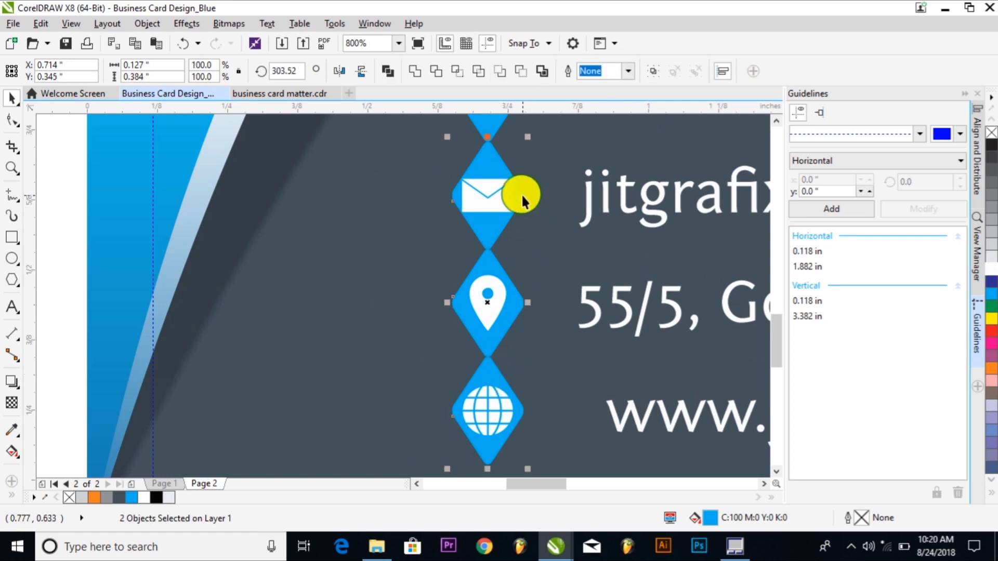
left_click(522, 194, "shift")
scroll(522, 194, "down", 2)
left_click(523, 142, "shift")
scroll(538, 155, "up", 1)
scroll(520, 235, "down", 2)
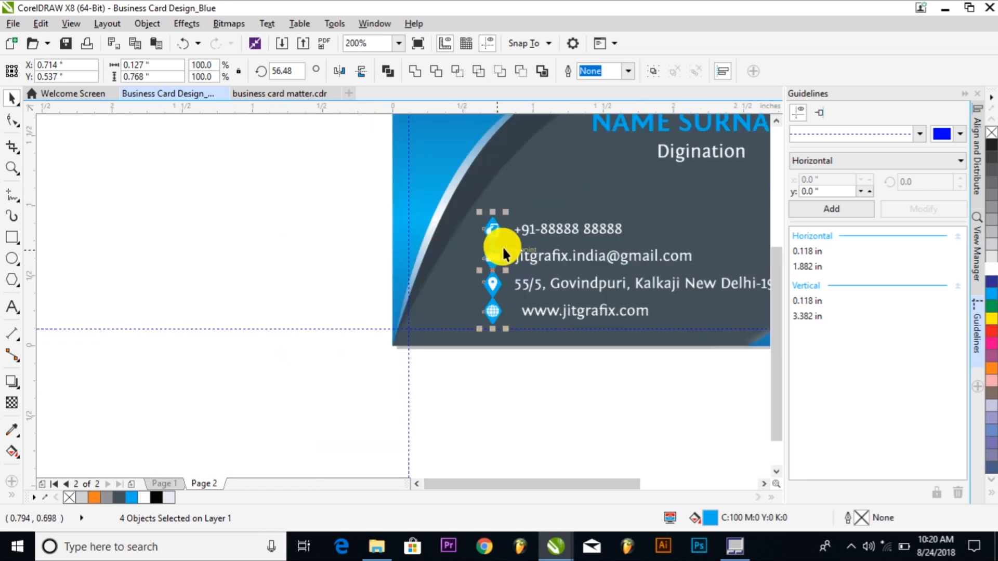
scroll(499, 250, "up", 3)
left_click_drag(480, 296, 487, 297)
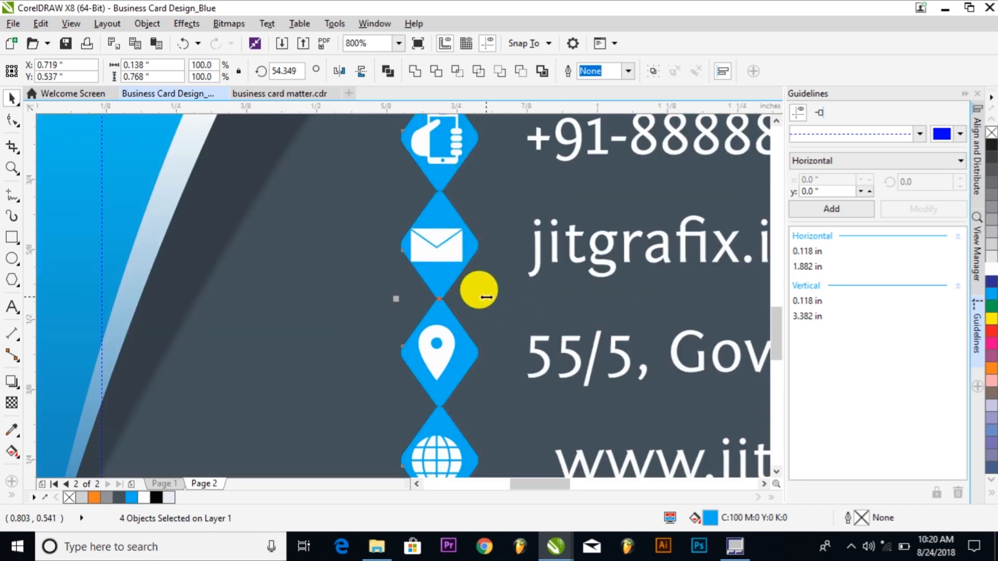
Align the centers of the four widened diamonds vertically with the envelope icon.
left_click(453, 251, "shift")
key("c")
scroll(454, 258, "down", 3)
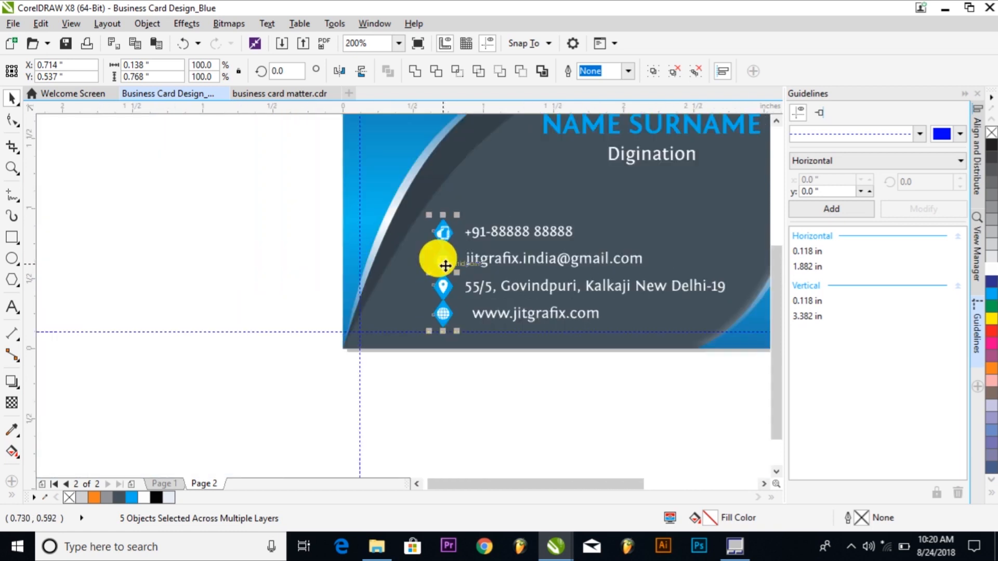
left_click(445, 266, "shift")
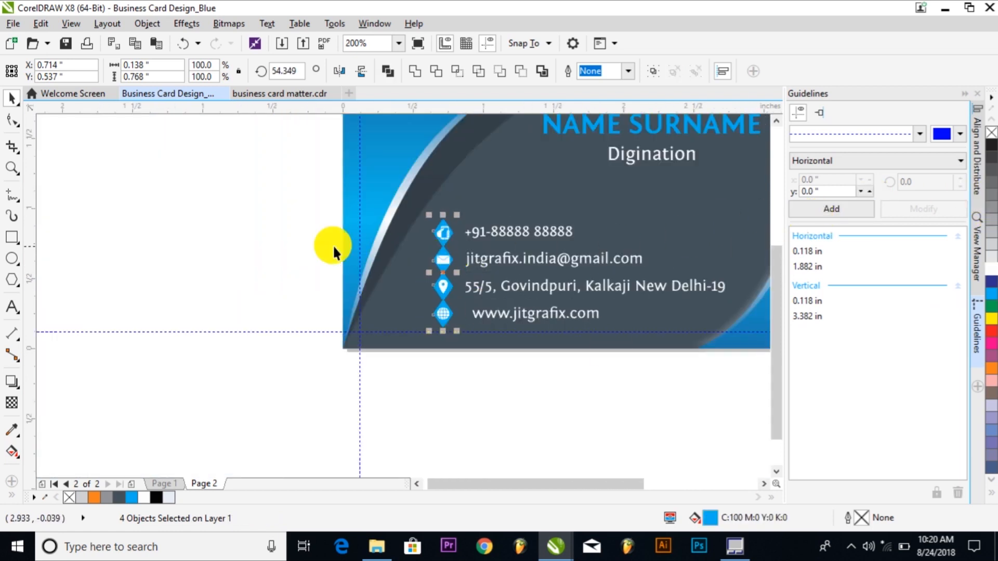
key("ctrl+g")
left_click(306, 269)
key("ctrl+z")
left_click(217, 254)
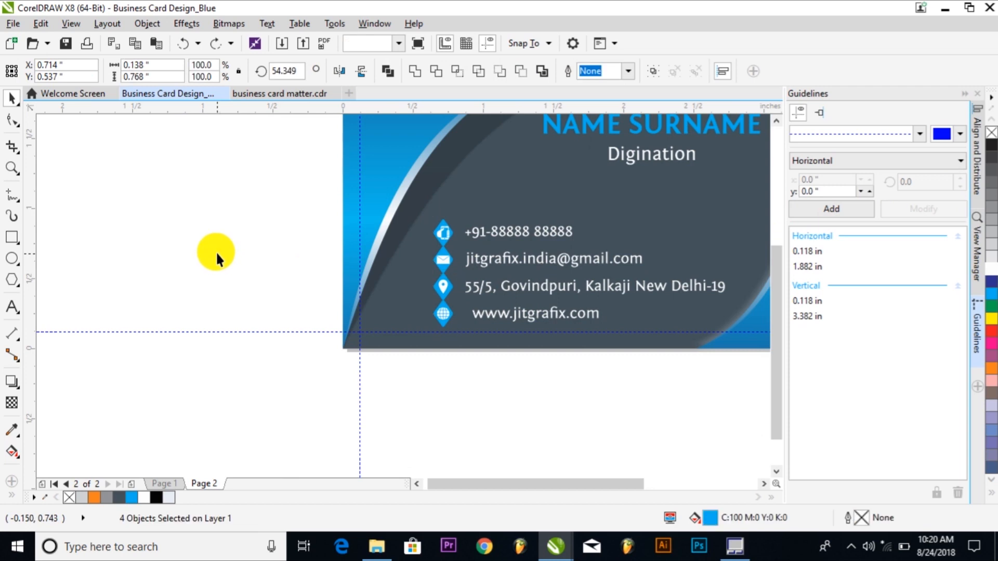
Draw a horizontal separator line about 2.005 in long below the phone number, starting at its diamond, and color its outline cyan.
key("F2")
left_click_drag(327, 181, 791, 361)
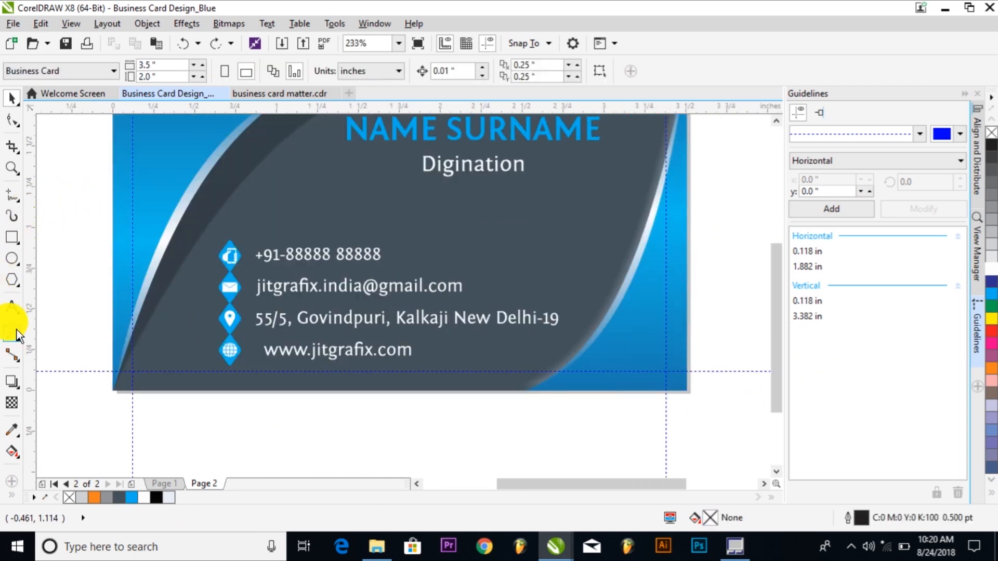
left_click(13, 196)
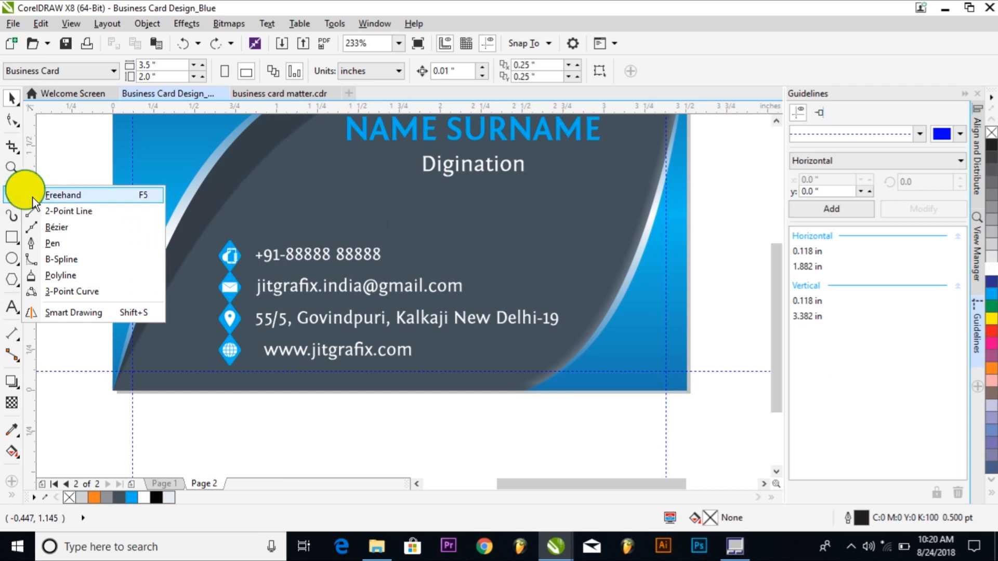
left_click(68, 211)
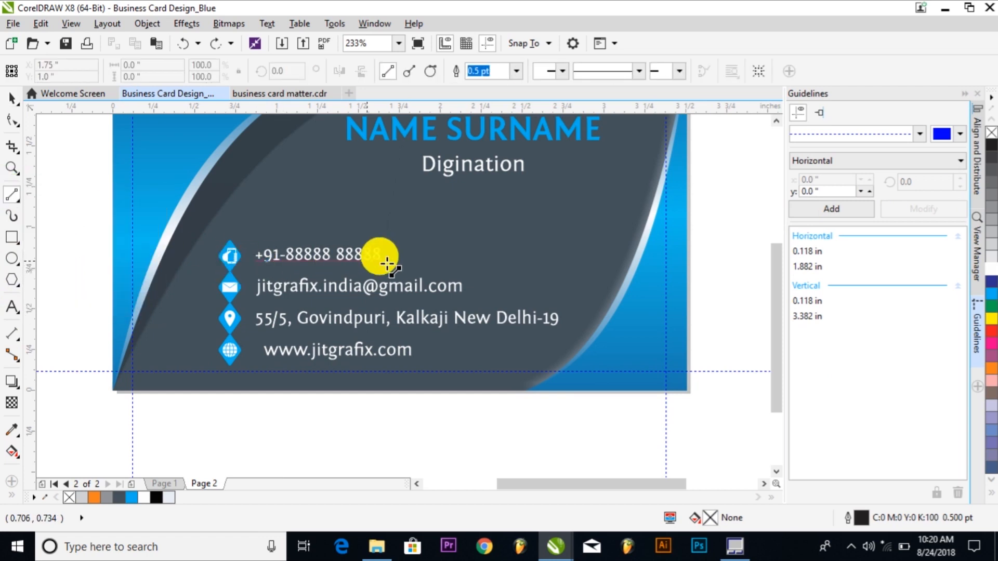
left_click_drag(227, 269, 557, 314)
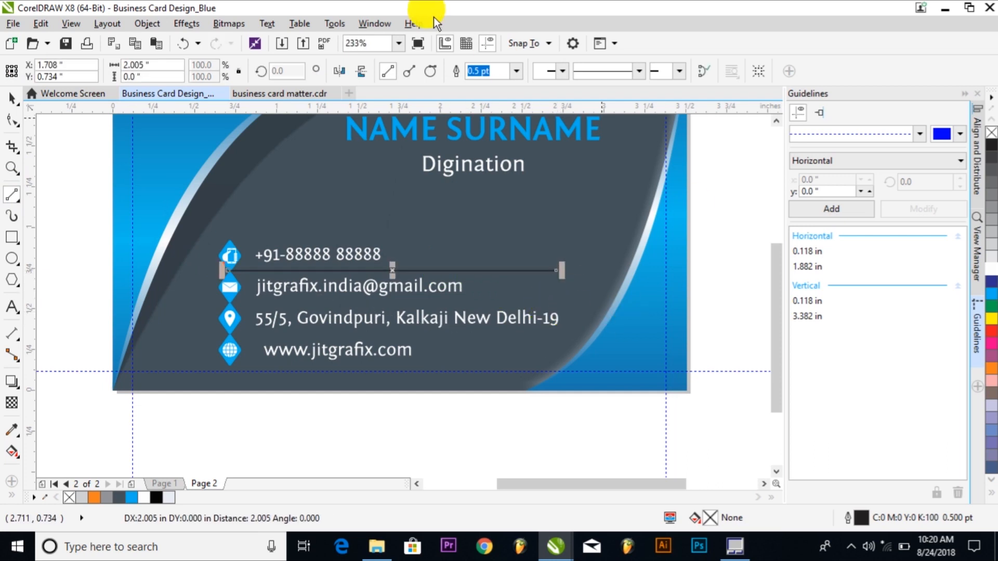
right_click(992, 295)
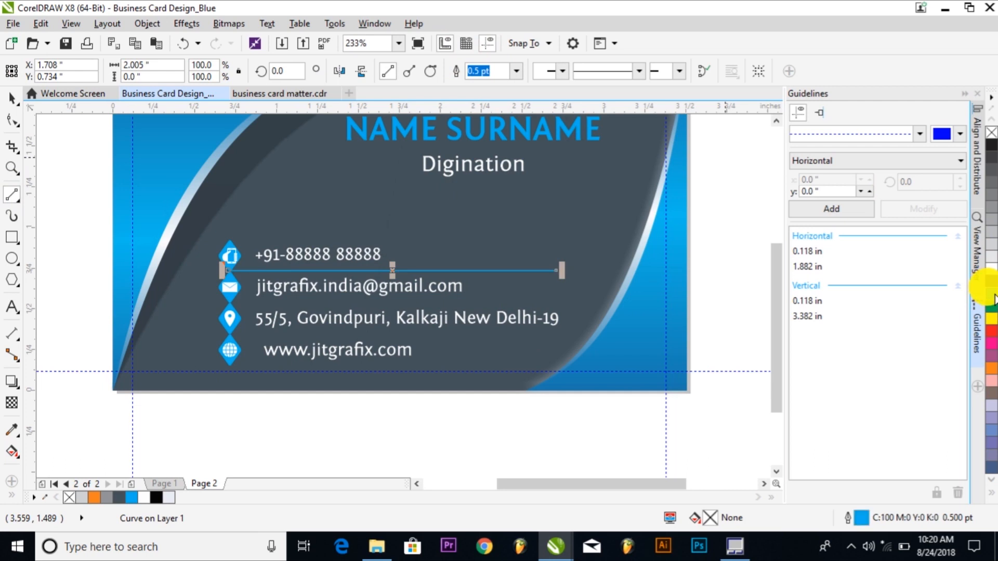
left_click(15, 101)
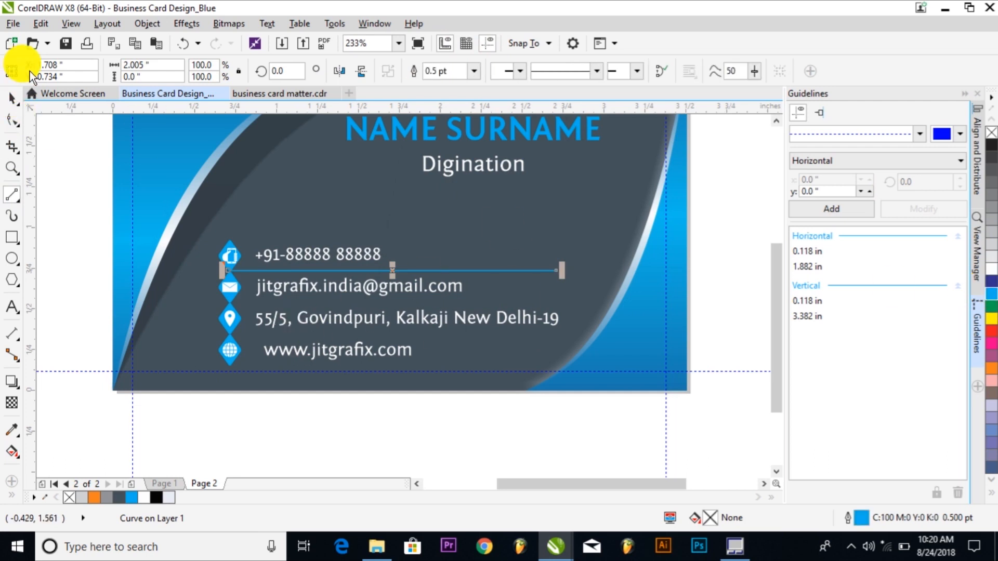
Duplicate the cyan separator line in place and align the copy with the top of the phone icon's diamond.
left_click(45, 23)
left_click(50, 127)
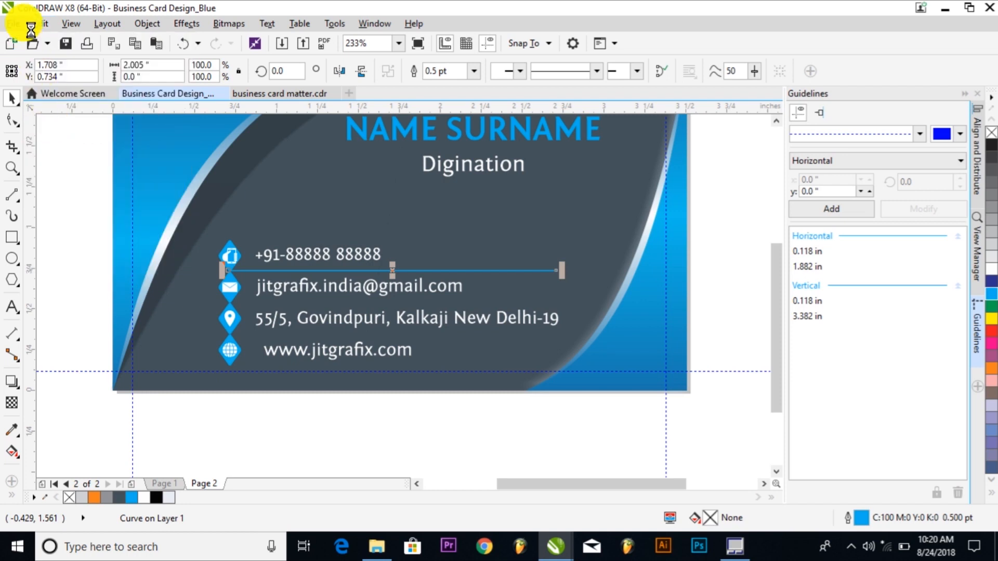
left_click(41, 24)
left_click(52, 140)
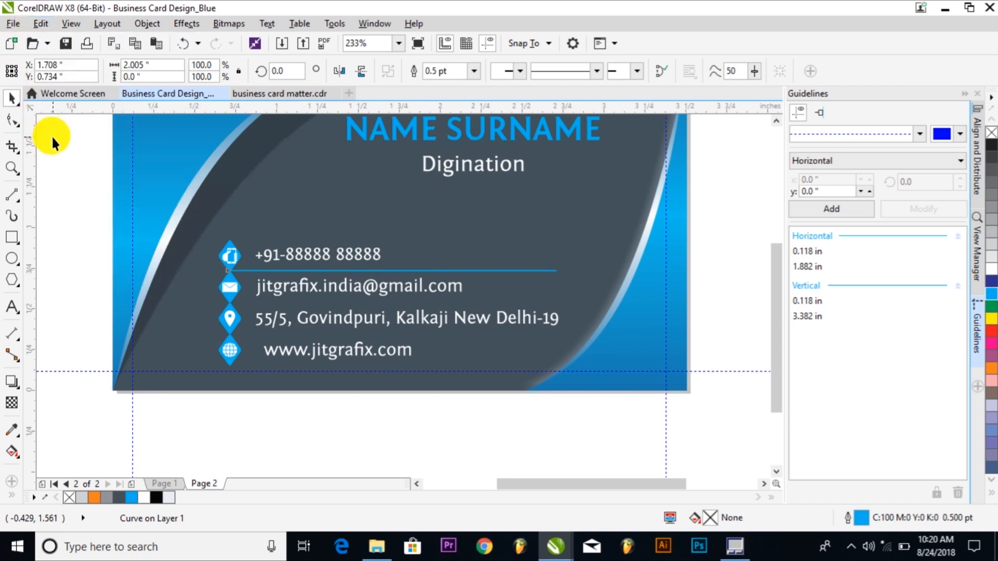
left_click(230, 244, "shift")
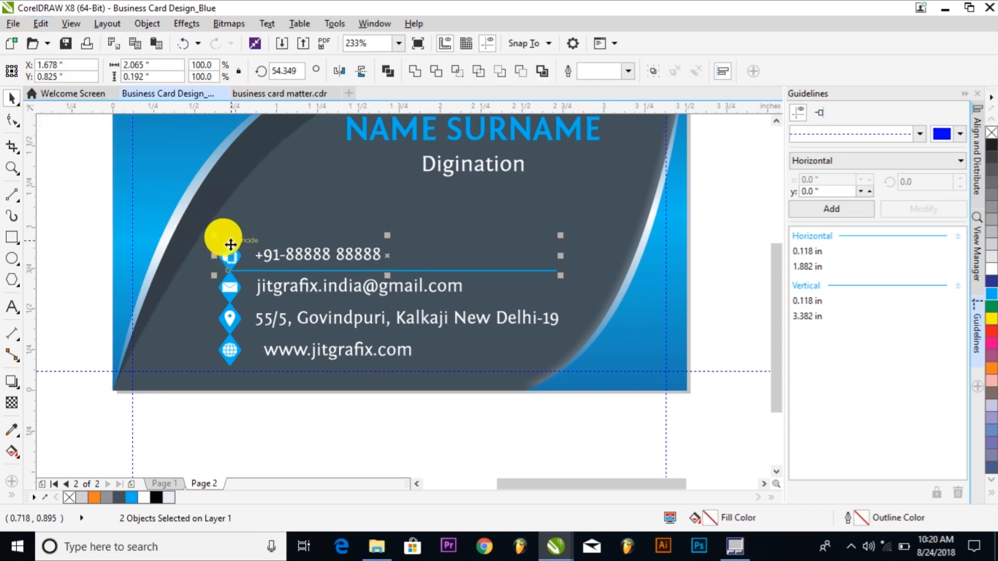
key("t")
left_click(291, 431)
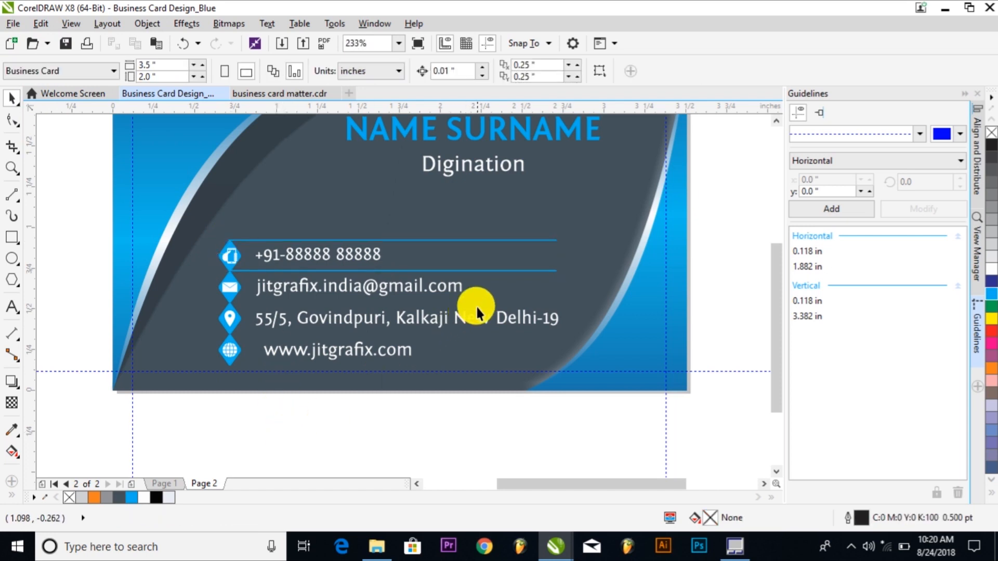
Duplicate the separator line below the phone number and align the copy with the bottom of the envelope icon's diamond.
left_click(511, 271)
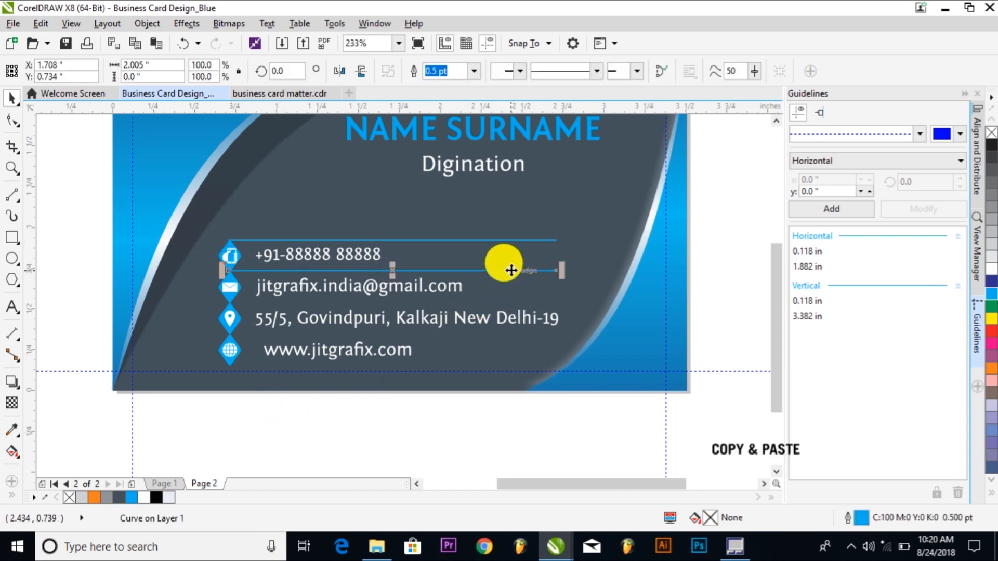
left_click(230, 299, "shift")
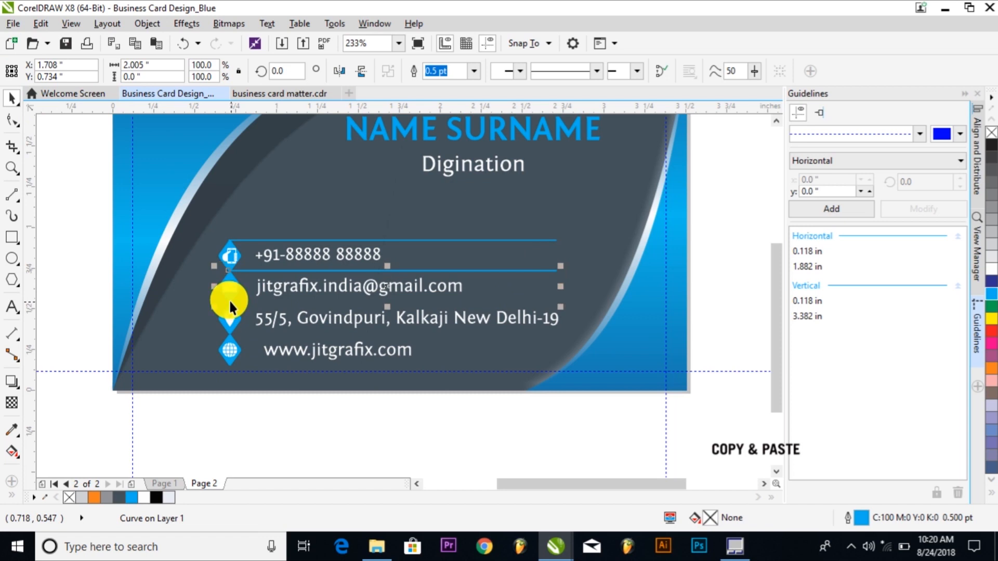
key("b")
left_click(311, 445)
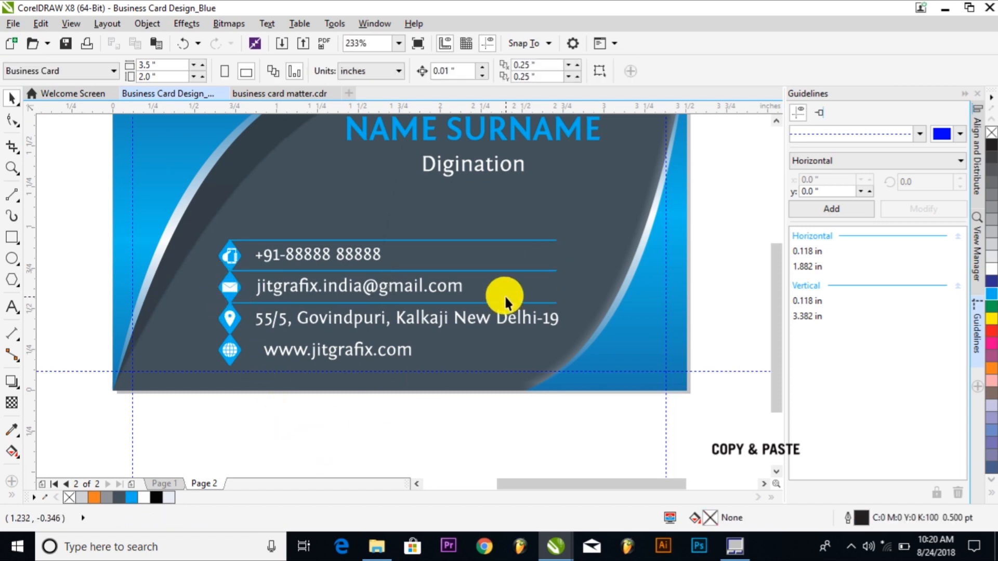
Duplicate the separator line below the e-mail and align the copy with the bottom of the location pin's diamond.
left_click(512, 300)
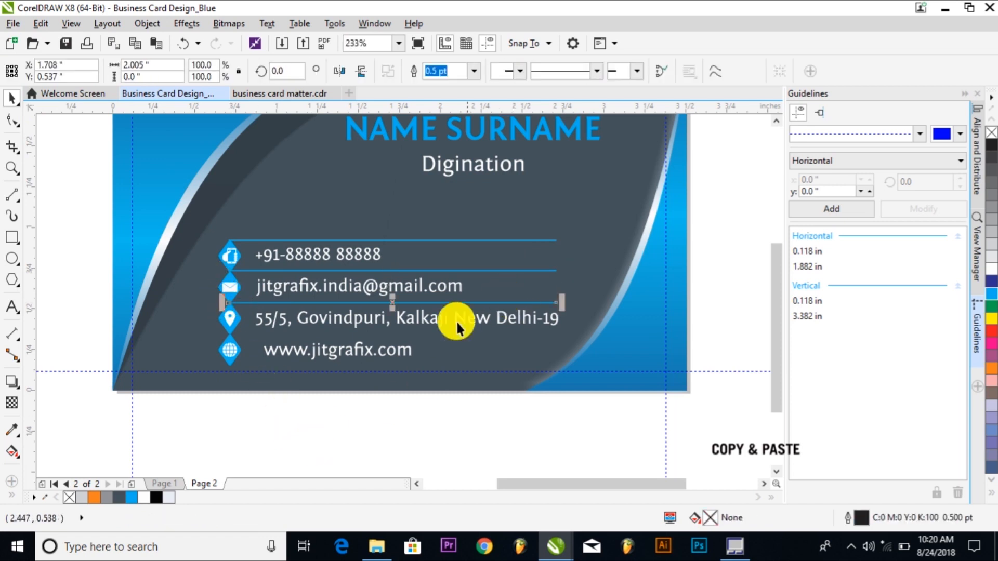
left_click(241, 322, "shift")
key("b")
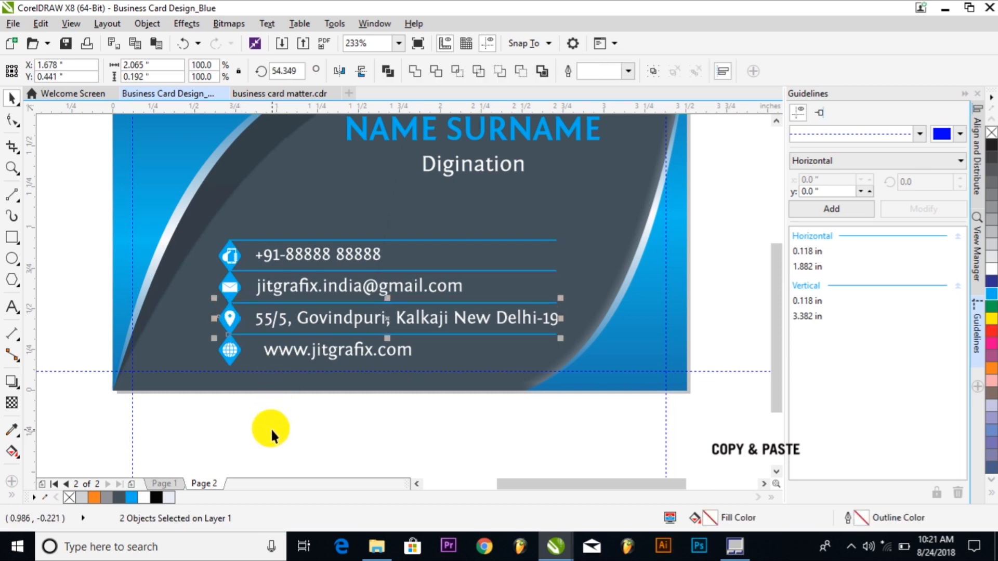
key("Escape")
Duplicate the separator line below the address and align the copy with the bottom of the globe icon's diamond.
left_click(406, 334)
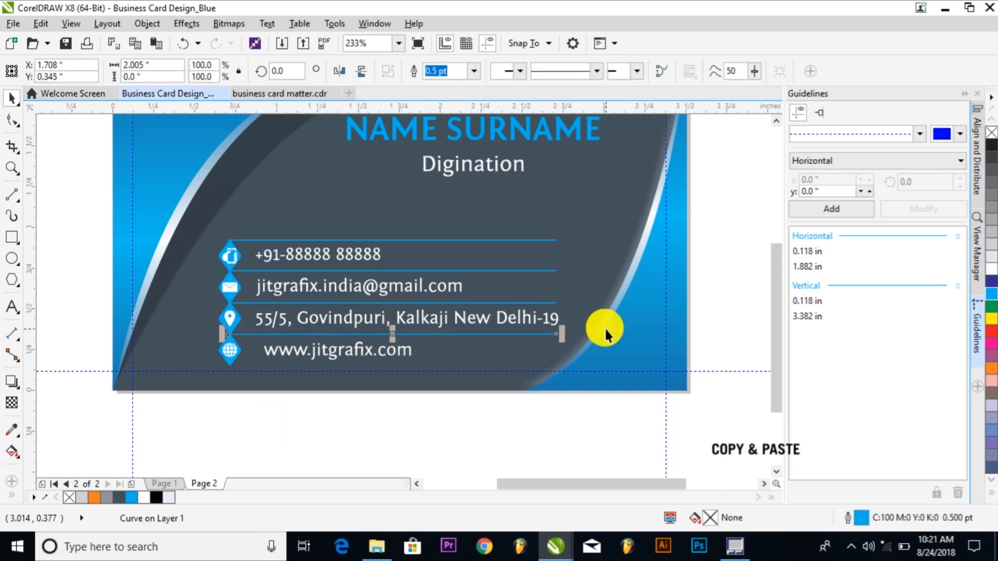
left_click(229, 358, "shift")
key("b")
left_click(282, 423)
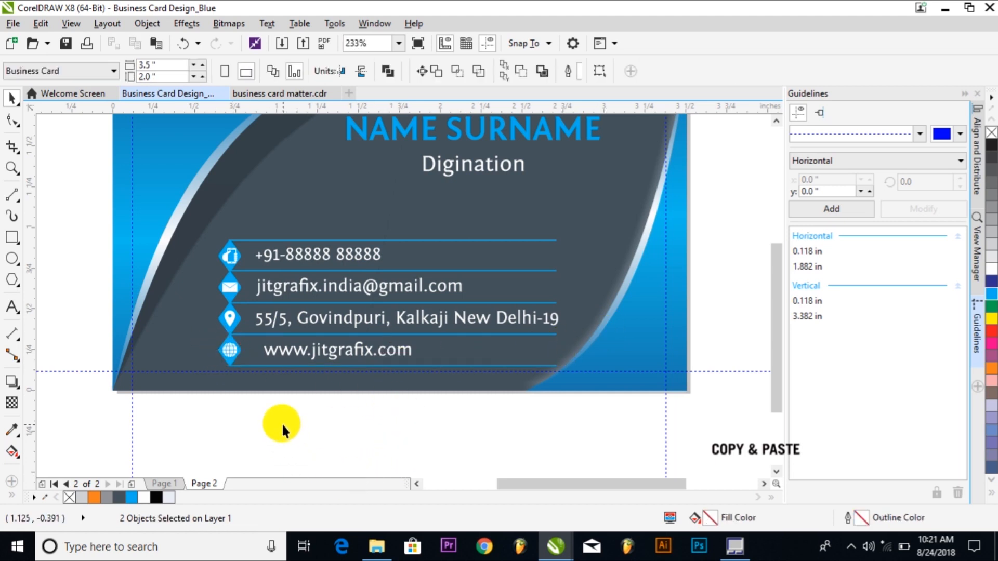
Select all the artwork of the card back on page 2.
scroll(282, 423, "down", 5)
scroll(169, 315, "down", 5)
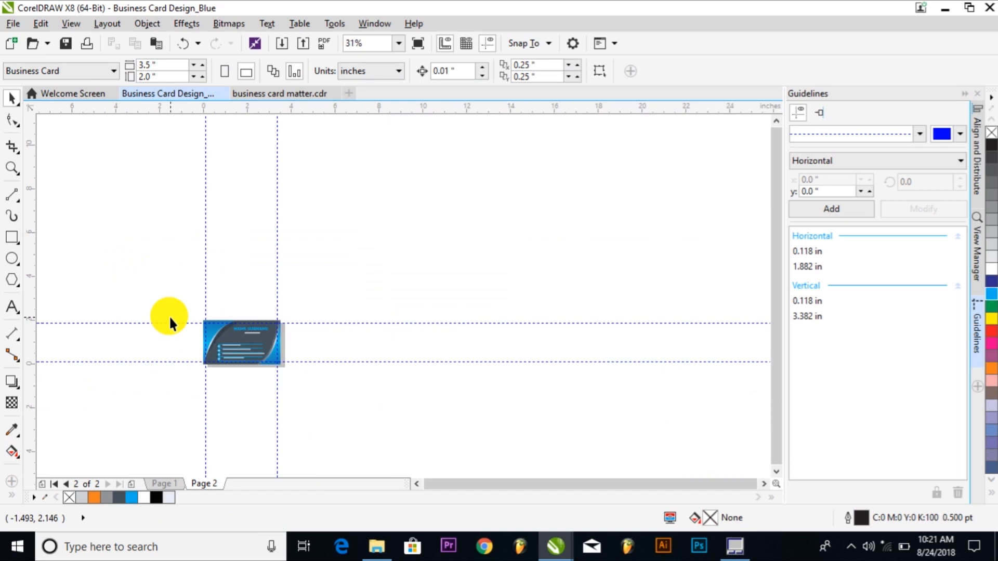
left_click_drag(133, 287, 346, 392)
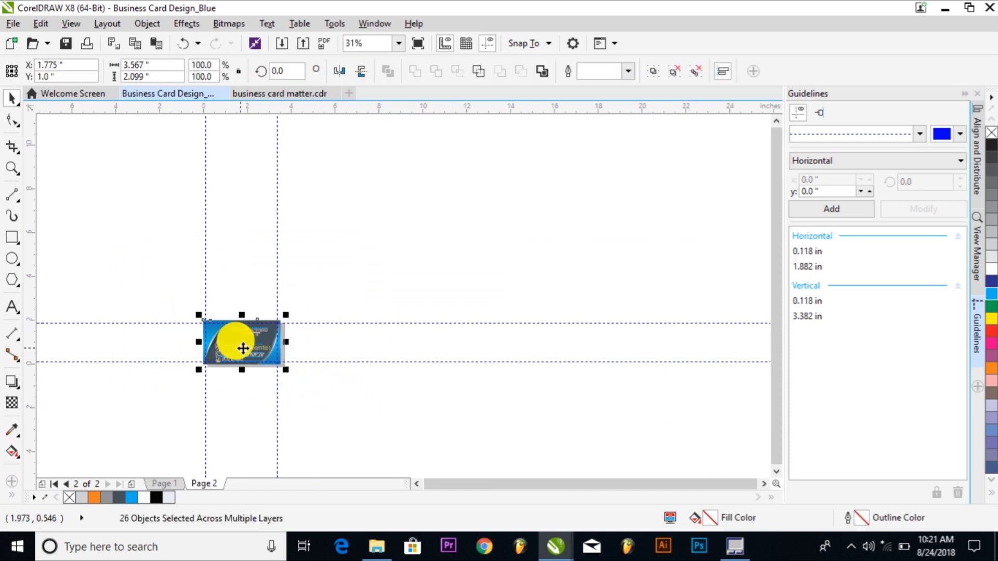
key("shift+F2")
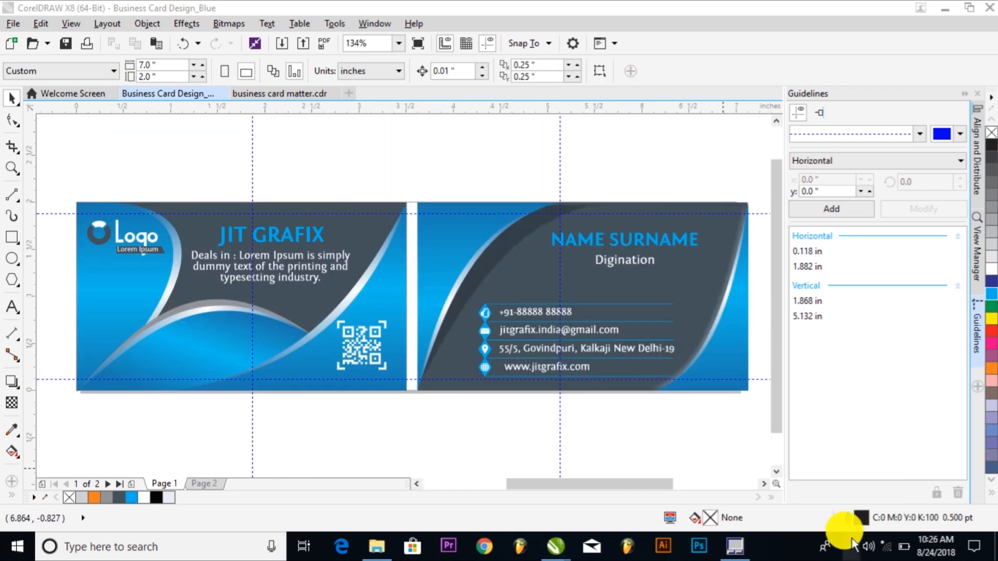